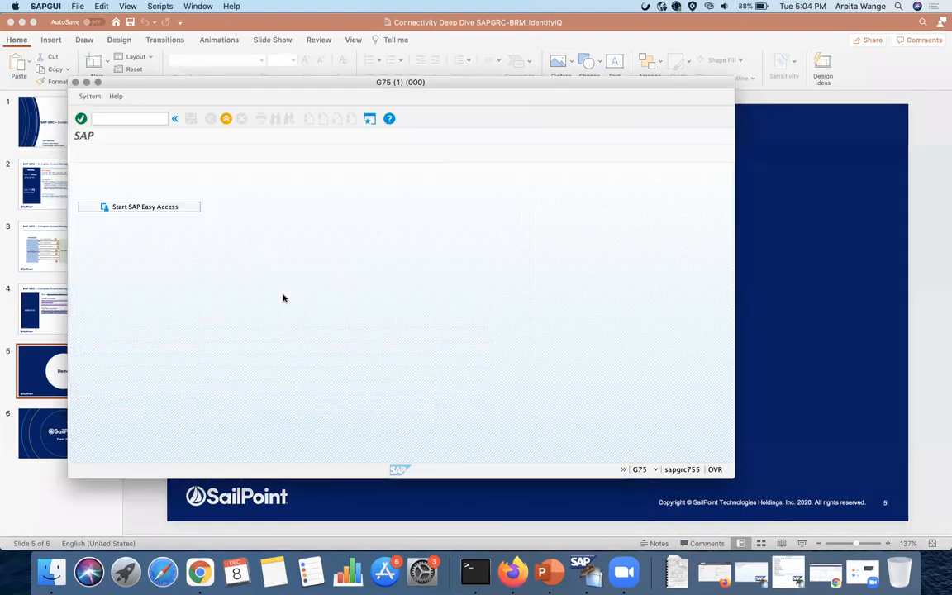
- Dismiss the status dialog, run SM59, and select SAPIDES800 under ABAP Connections
key(Return)
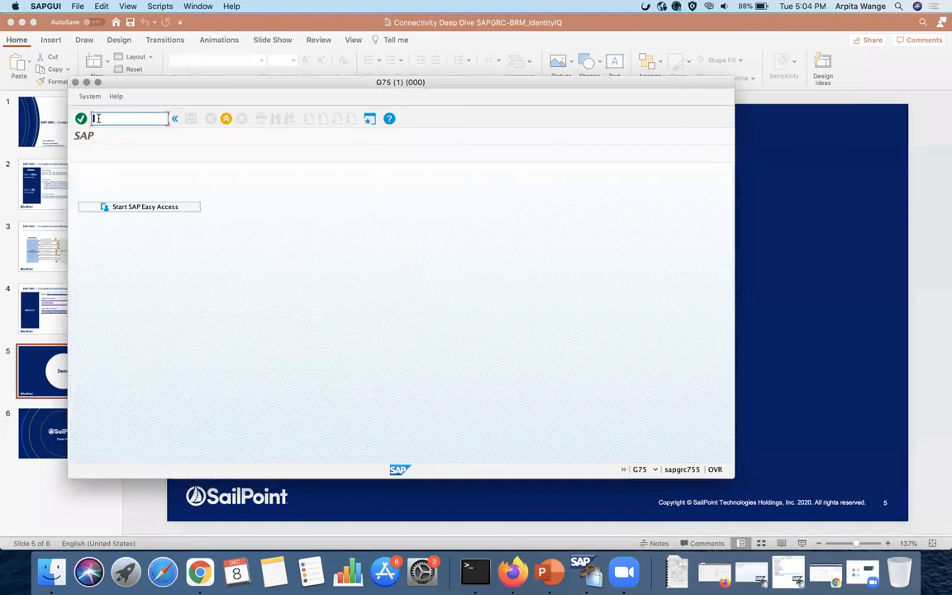
text(sm5)
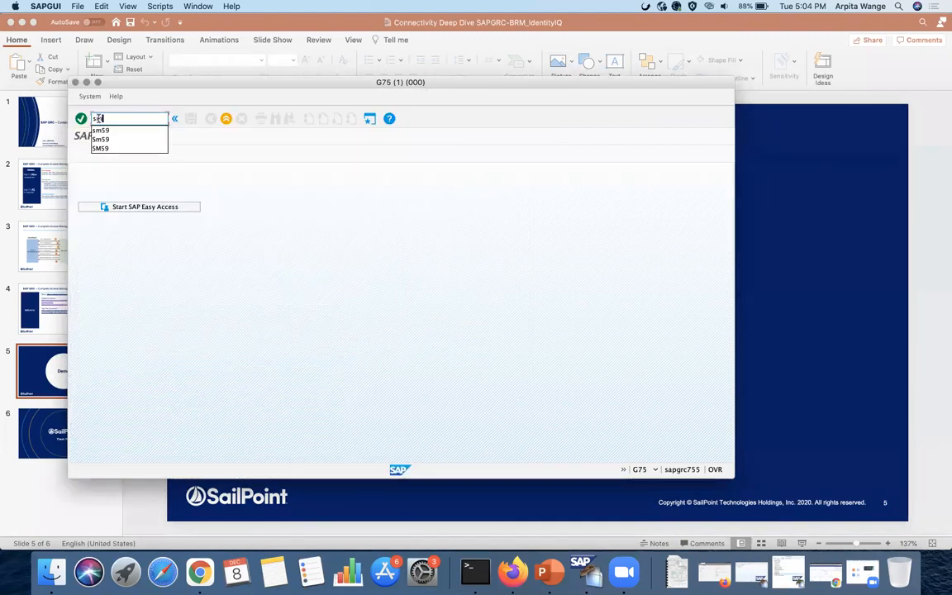
text(9)
key(Return)
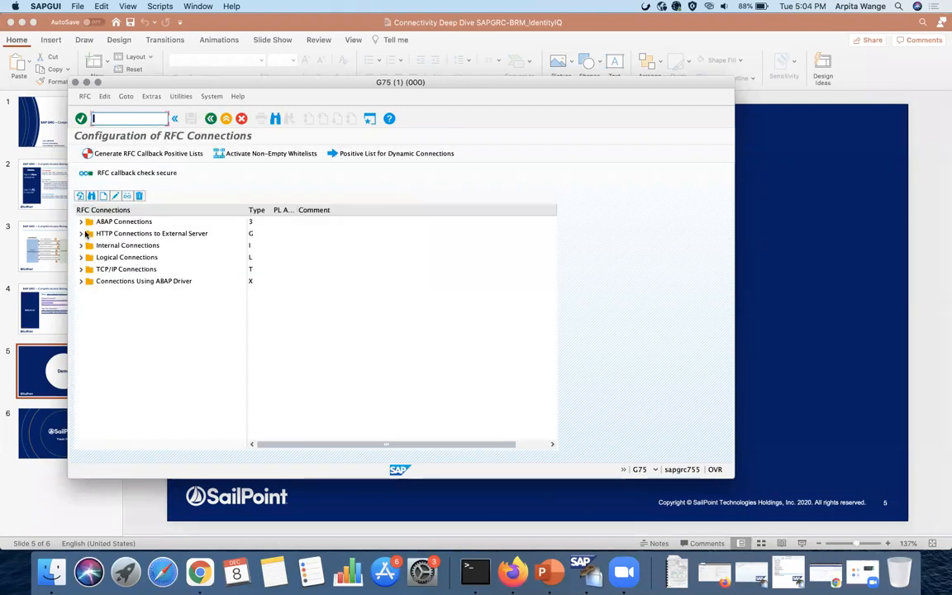
click(80, 222)
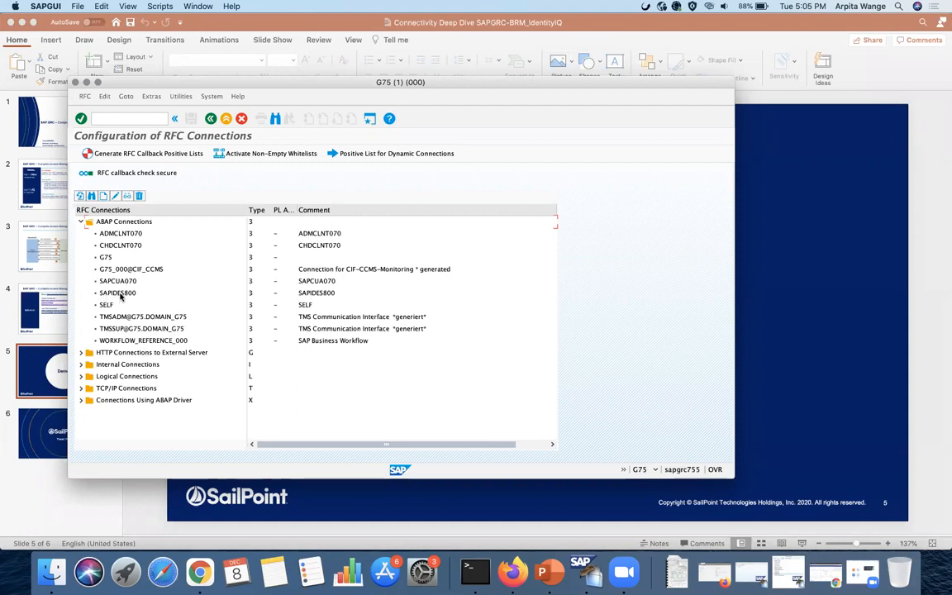
click(120, 296)
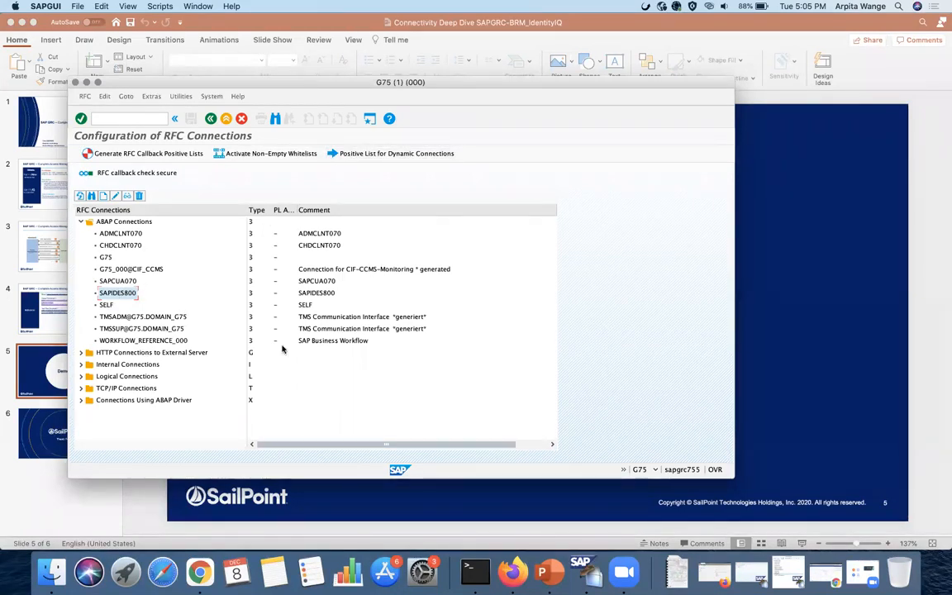
- Log on to SAPIDES800 with the user name and password, continuing without ending other logons
click(713, 572)
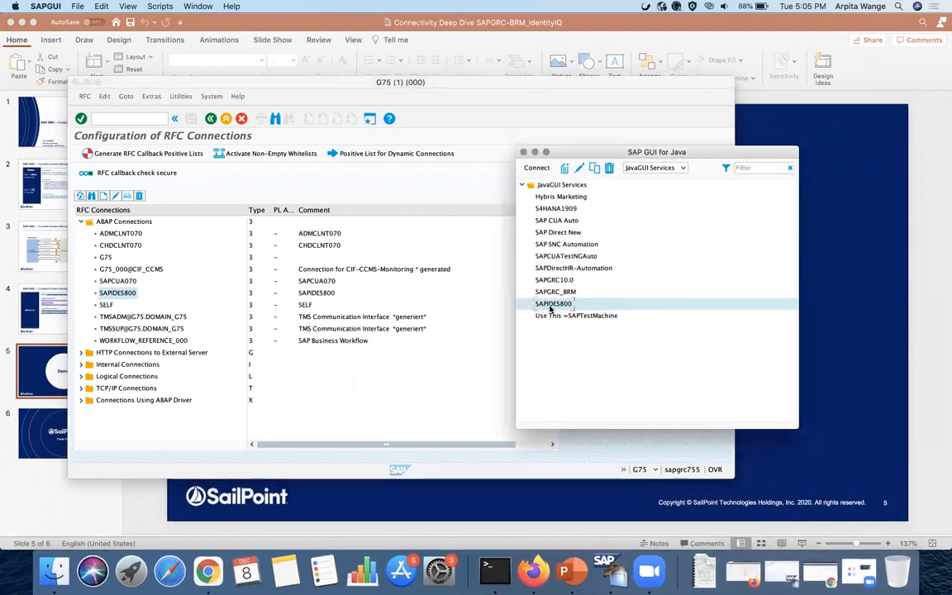
double_click(549, 308)
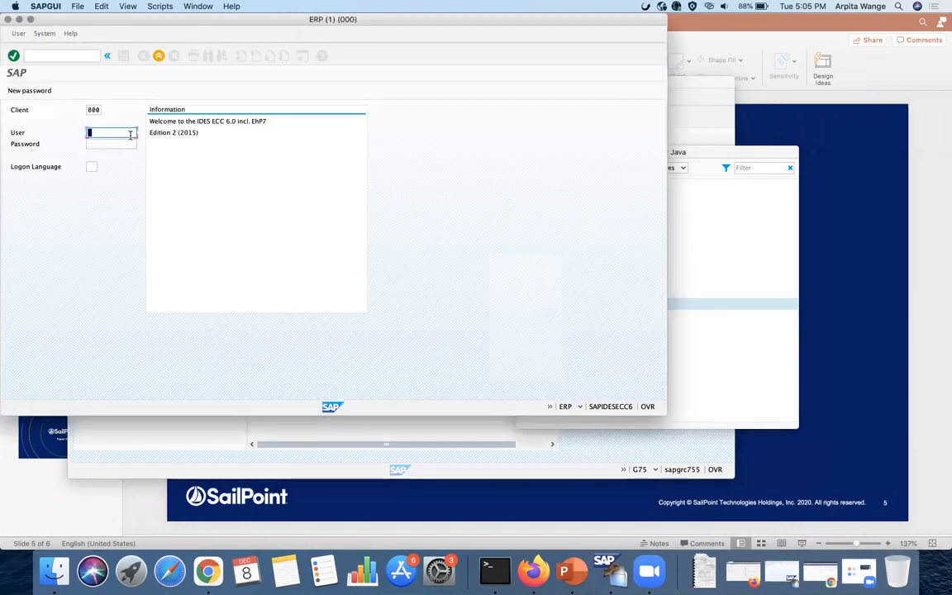
text(anand)
key(Return)
key(Tab)
text(********)
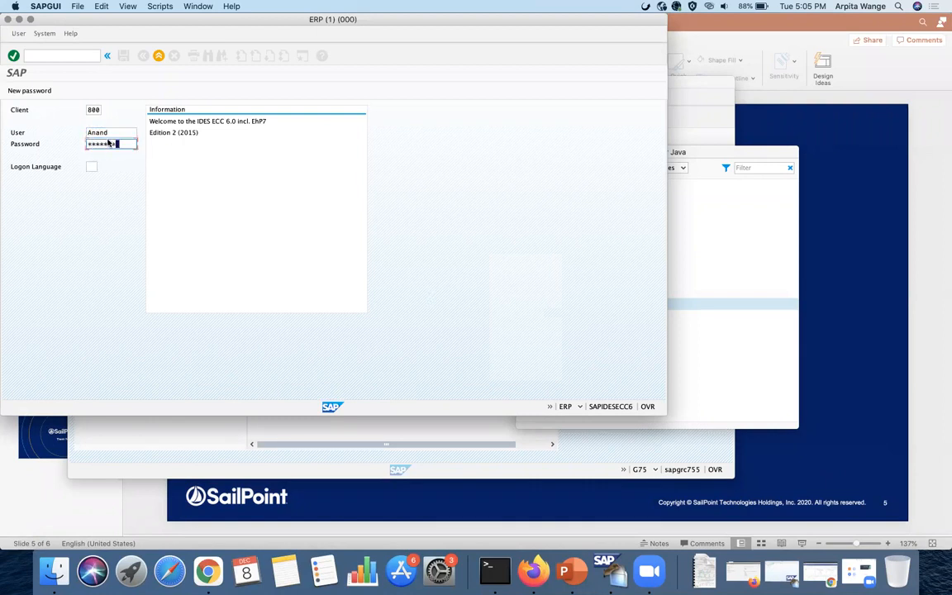
key(Return)
click(50, 273)
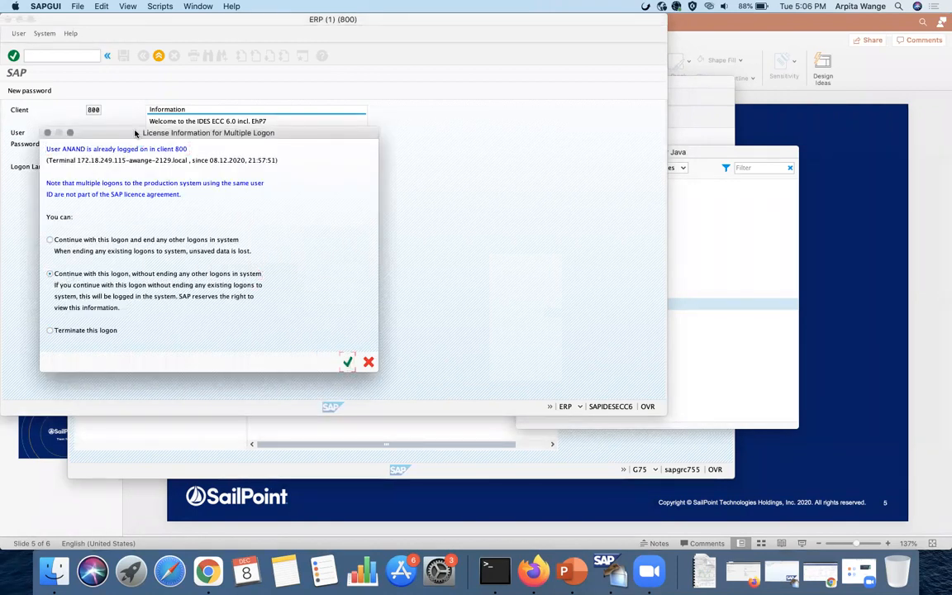
click(346, 362)
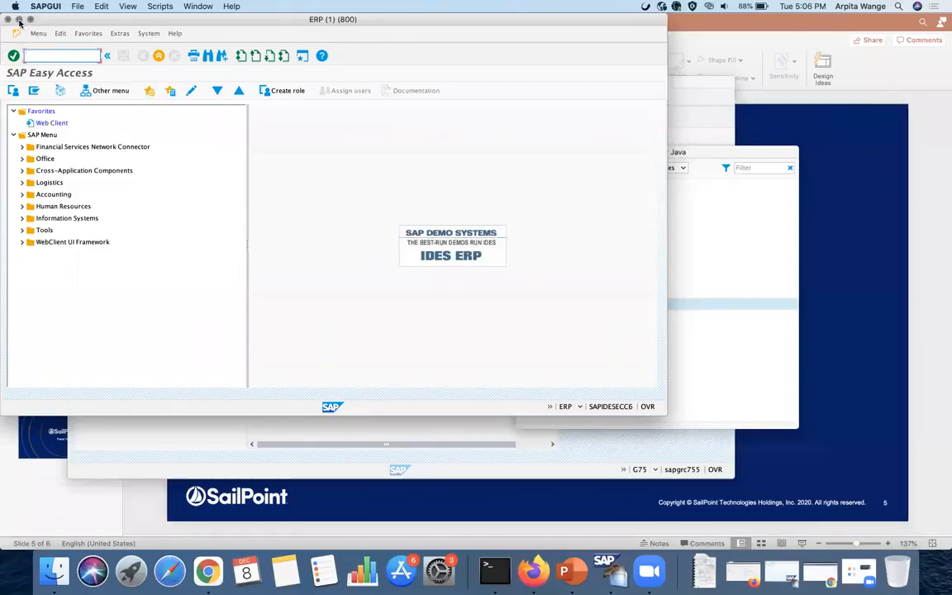
- Minimize the SAP GUI windows and bring back the IdentityIQ home page in Chrome
click(19, 19)
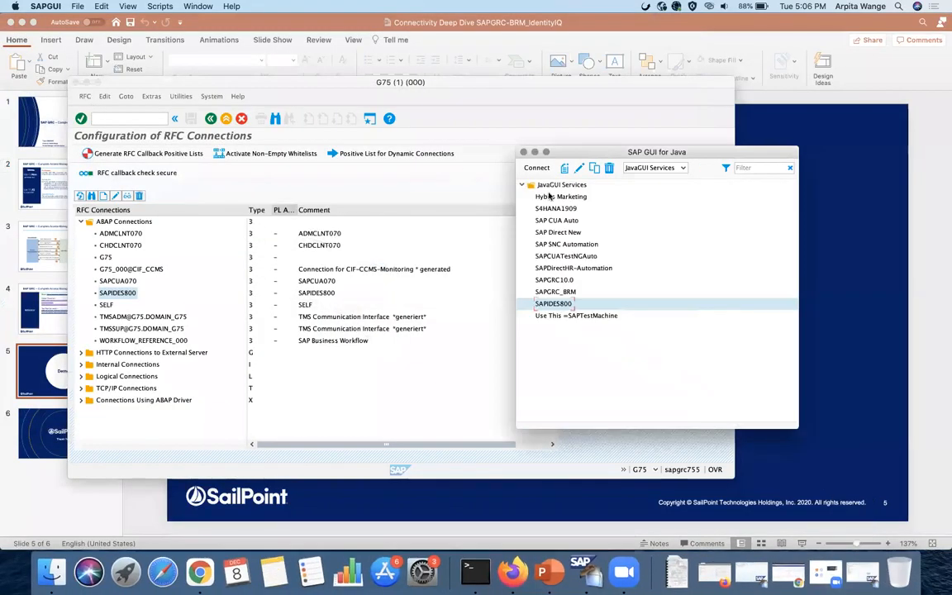
click(535, 152)
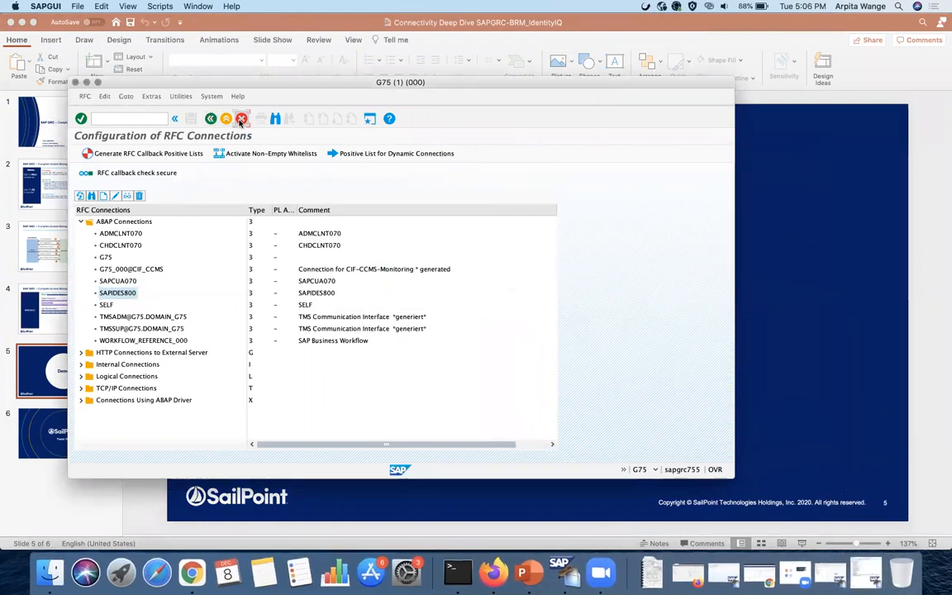
click(212, 119)
click(88, 82)
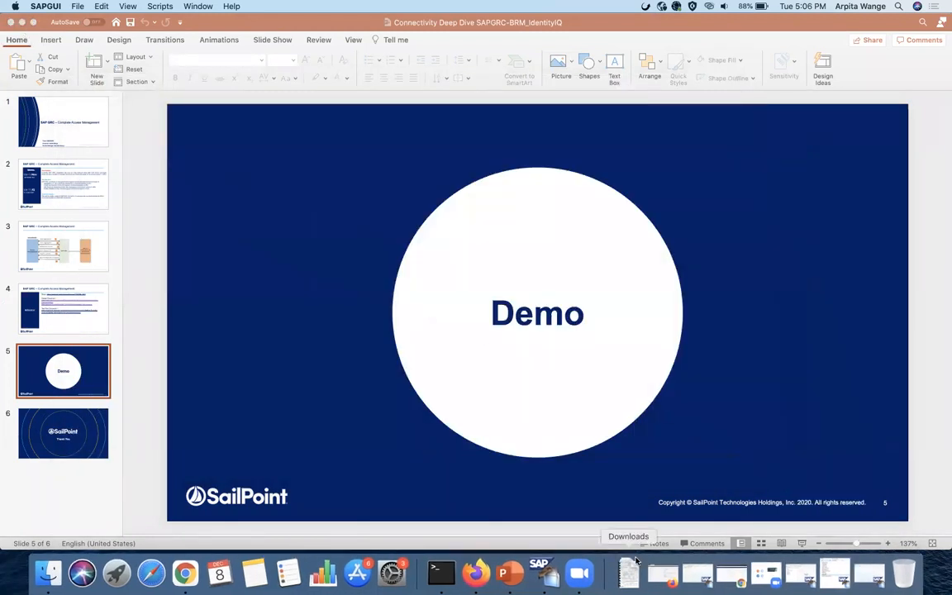
click(734, 576)
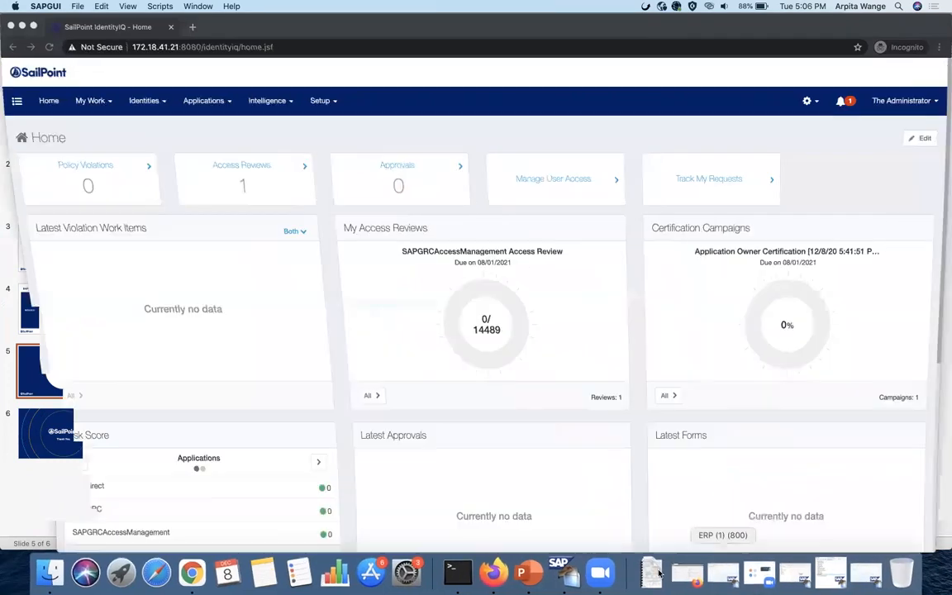
- Open the SAPGRC application's Configuration tab to review its Risk Analysis mode and web service URLs
click(211, 100)
click(209, 130)
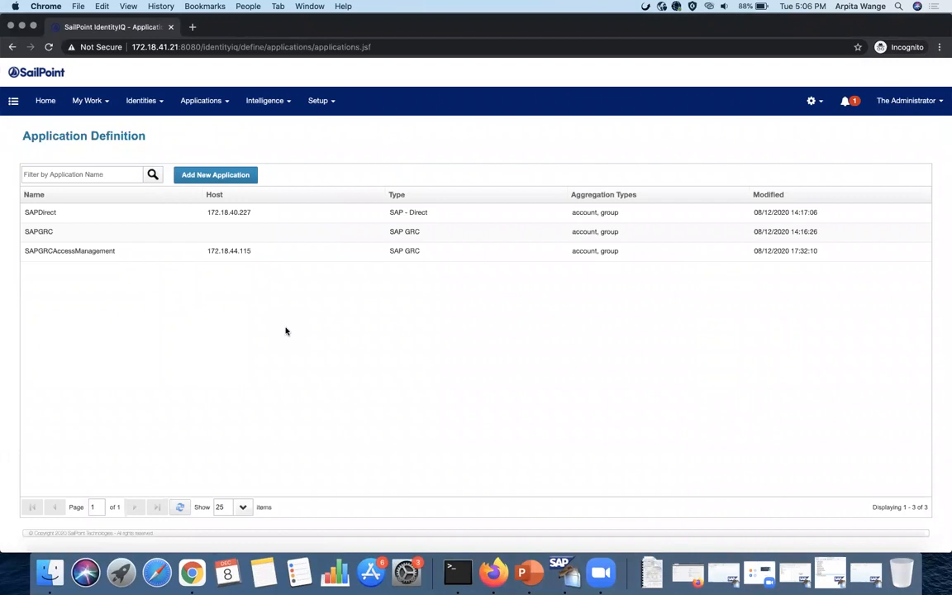
click(249, 238)
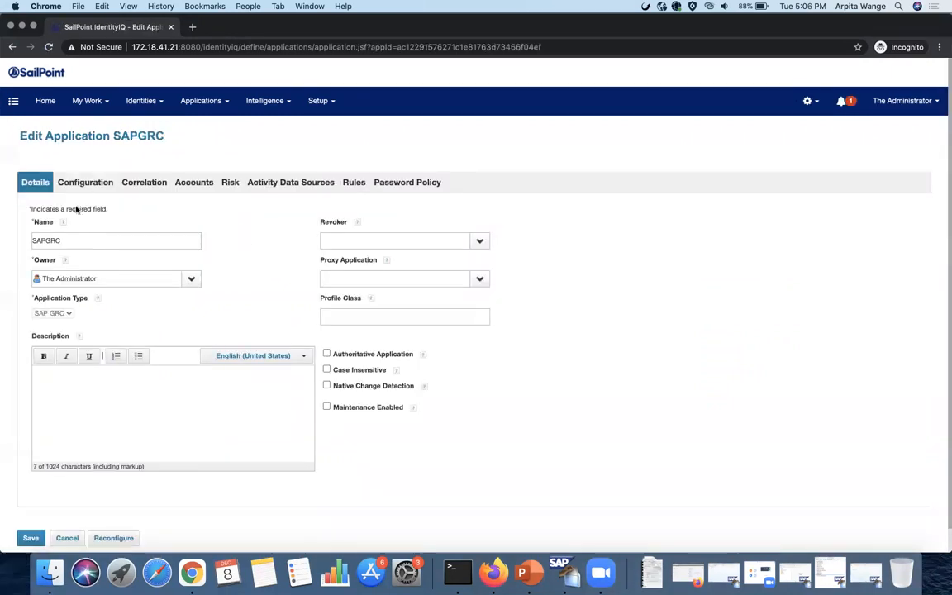
click(82, 181)
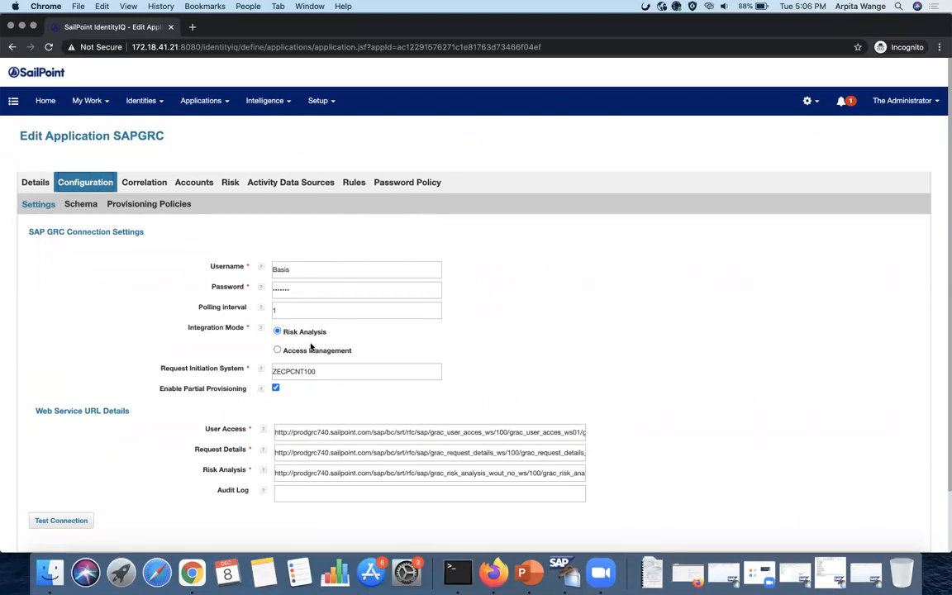
scroll(311, 348, down, 1)
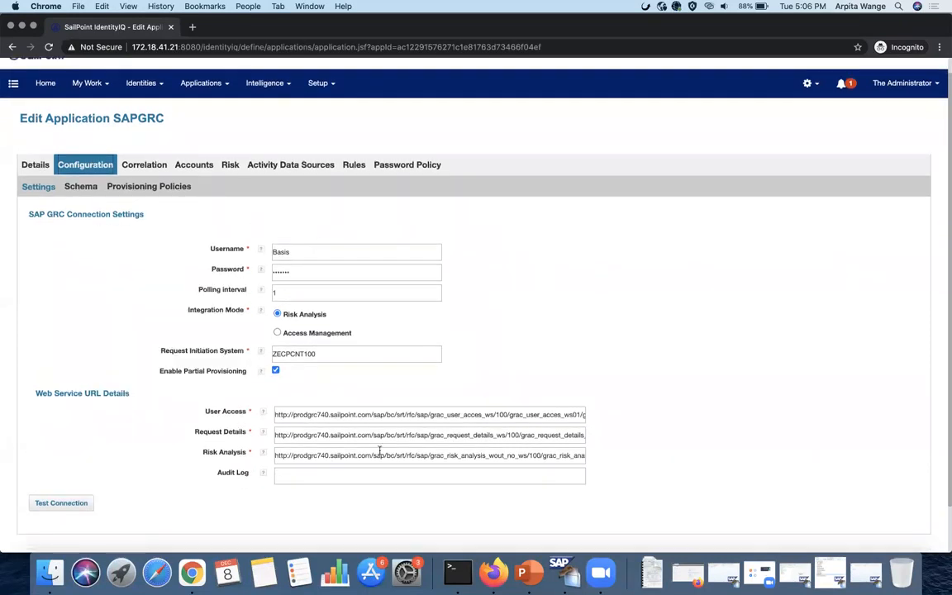
scroll(379, 450, up, 1)
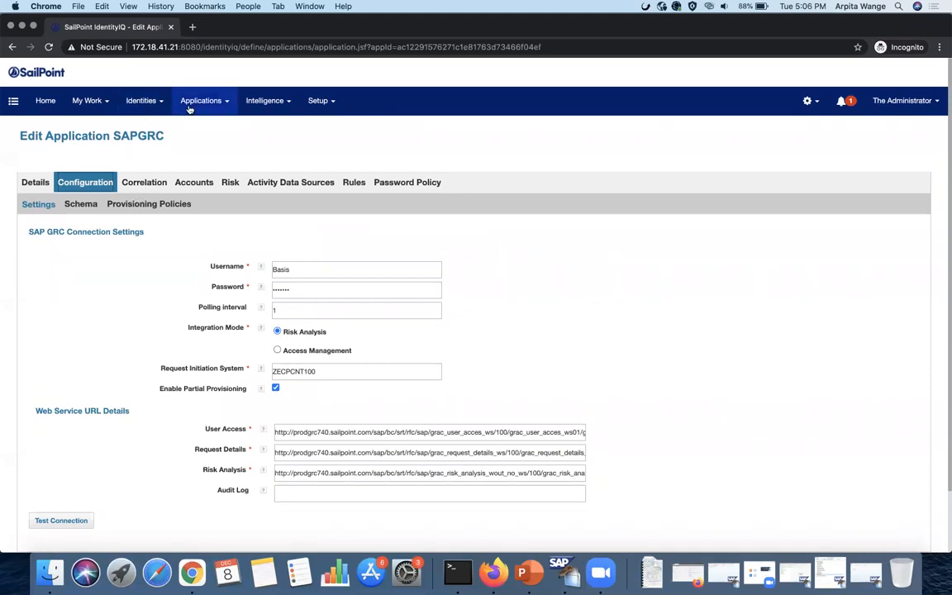
- Open the SAPDirect application's Configuration and review its SAP JCO settings with GRC connector ZECPCNT100
mouse_move(172, 100)
click(176, 128)
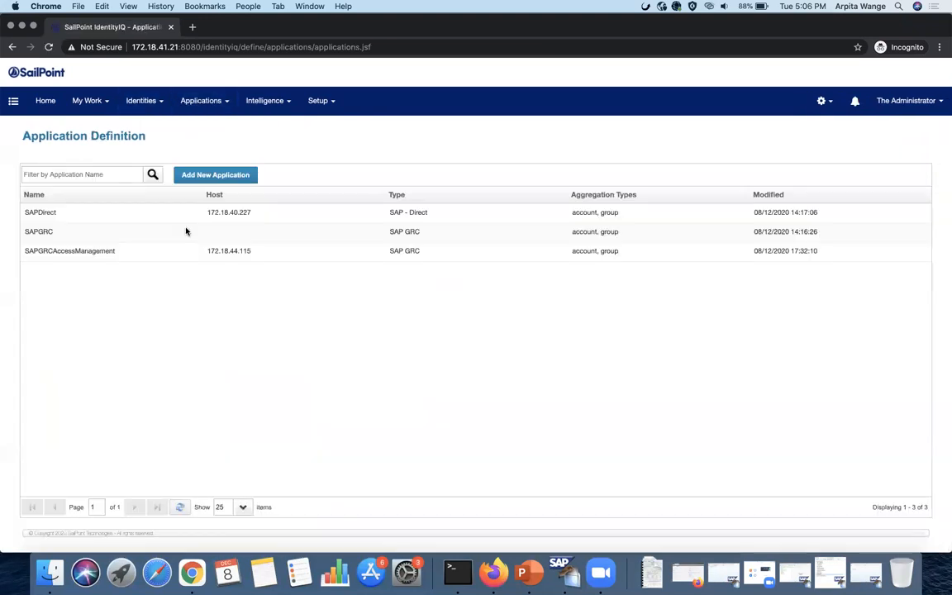
click(237, 216)
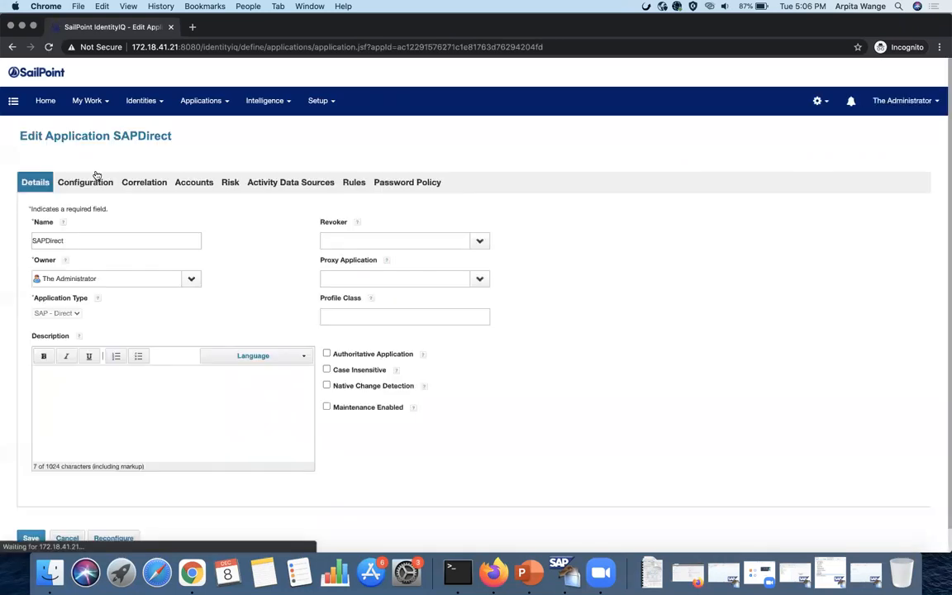
click(96, 179)
scroll(180, 317, down, 5)
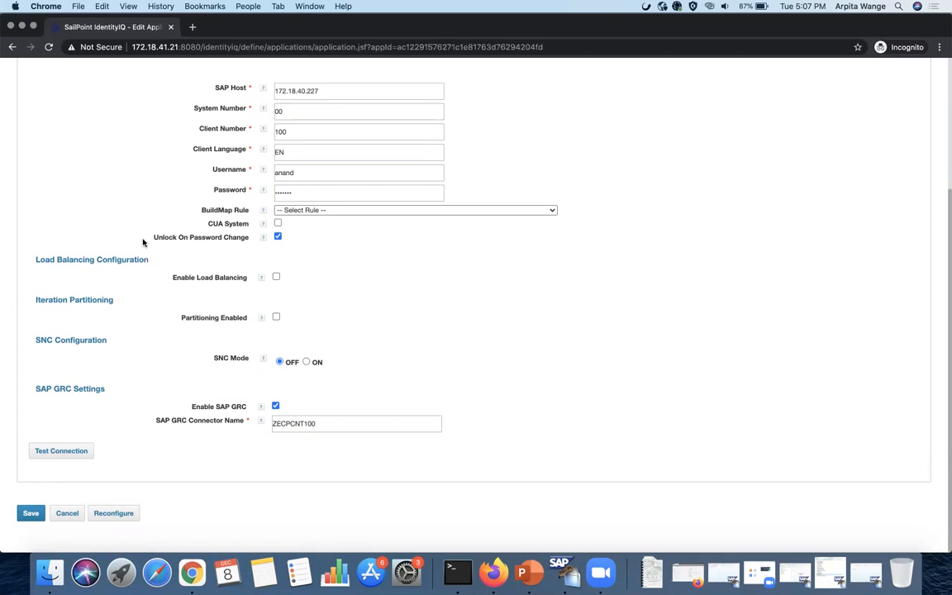
scroll(112, 134, up, 5)
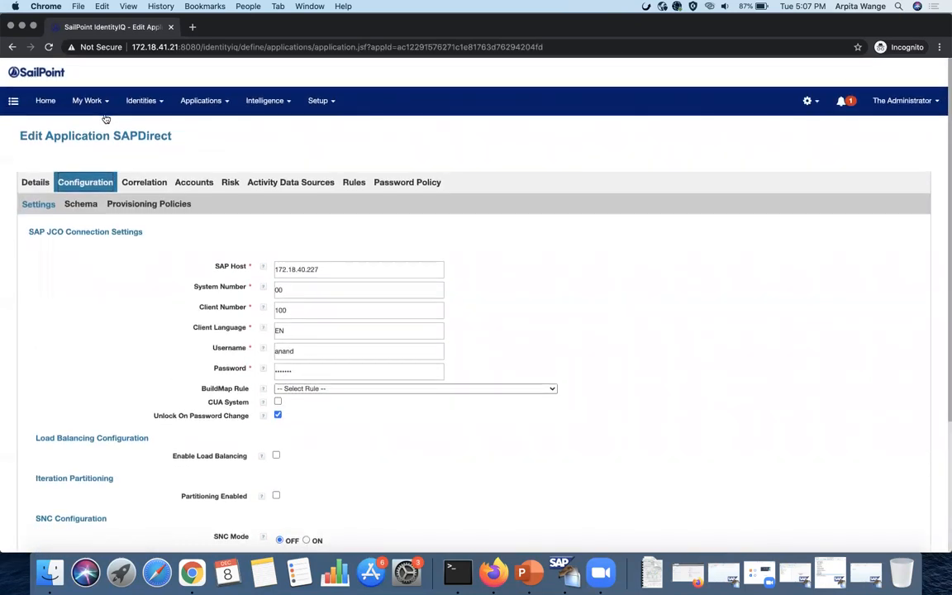
click(91, 101)
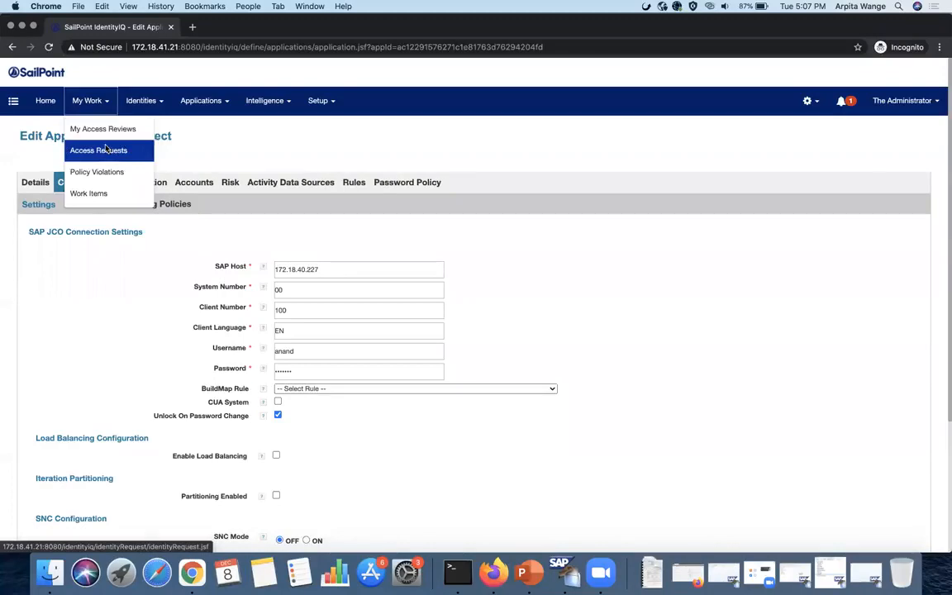
- Review Access Request 12's interactions, provisioning and errors for the HR_RISK1 role on SAPDirect
click(105, 149)
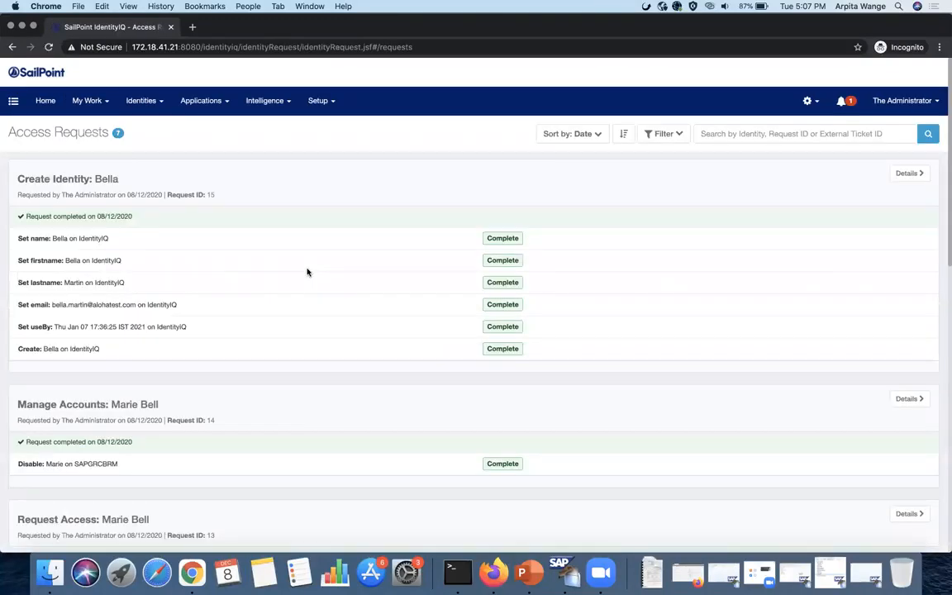
scroll(308, 271, down, 5)
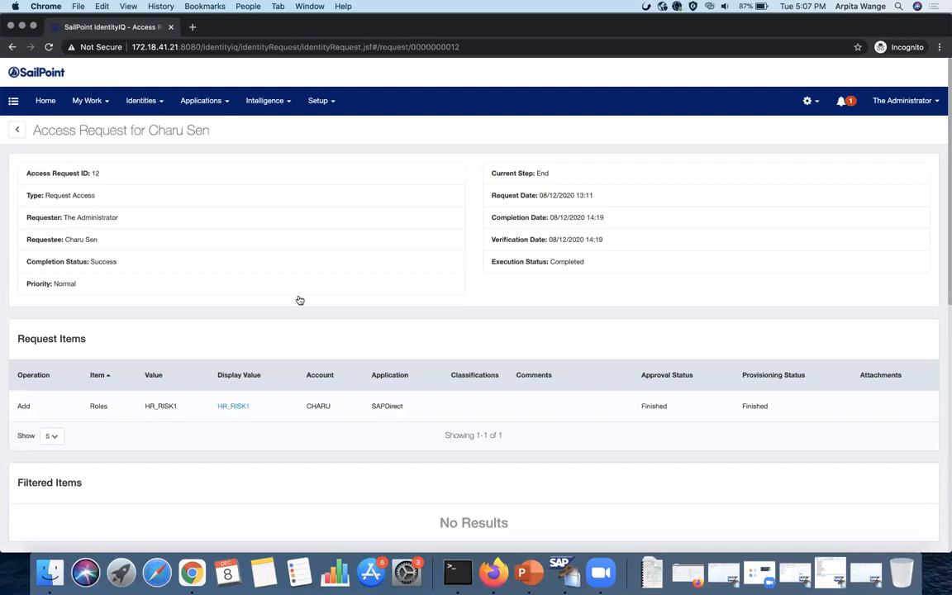
scroll(300, 300, down, 3)
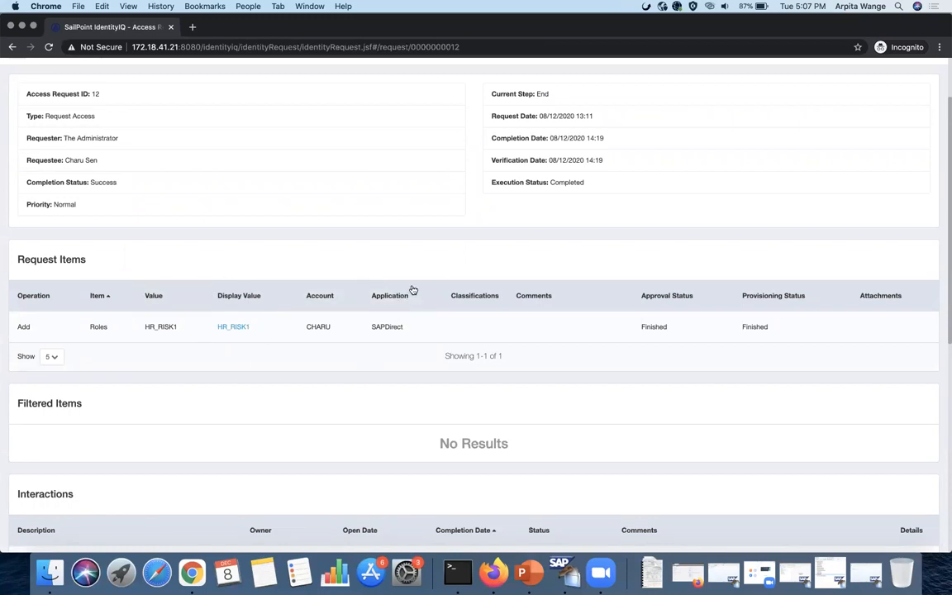
scroll(413, 290, down, 3)
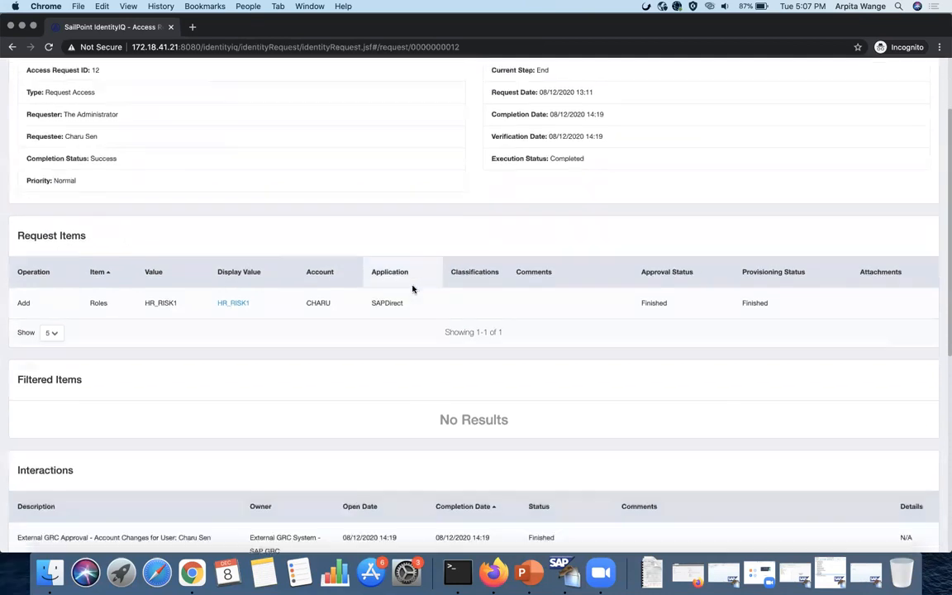
scroll(413, 289, down, 9)
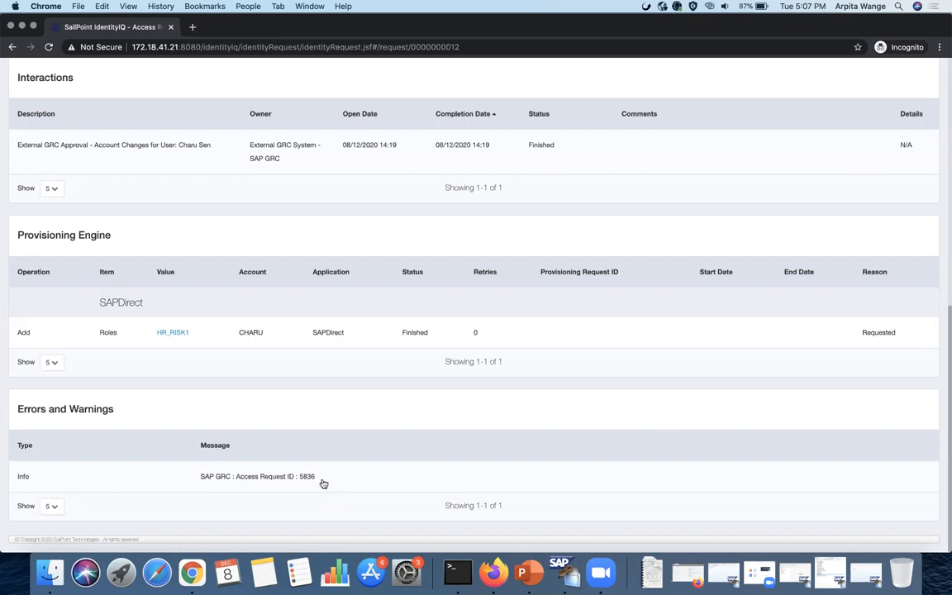
scroll(323, 483, up, 15)
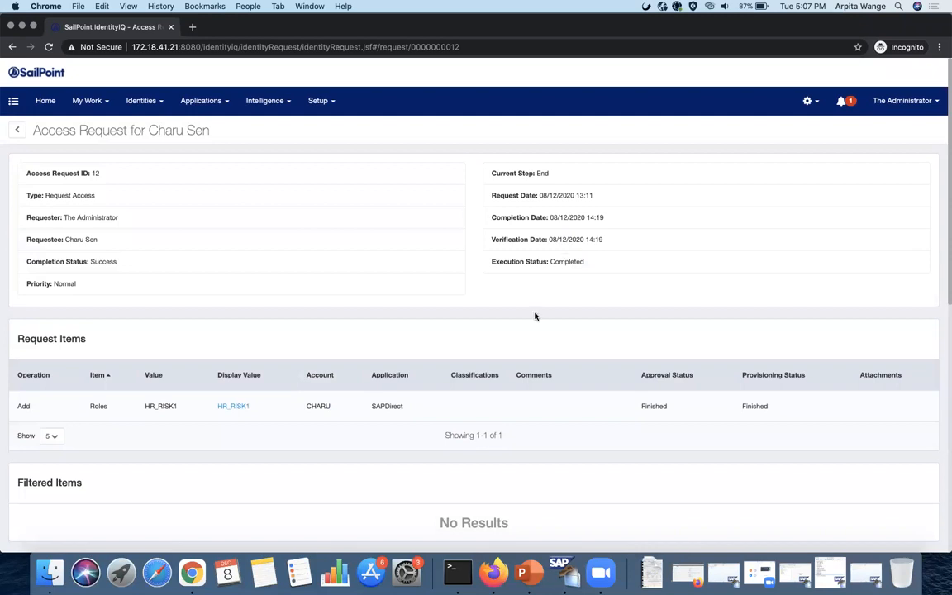
scroll(533, 317, down, 12)
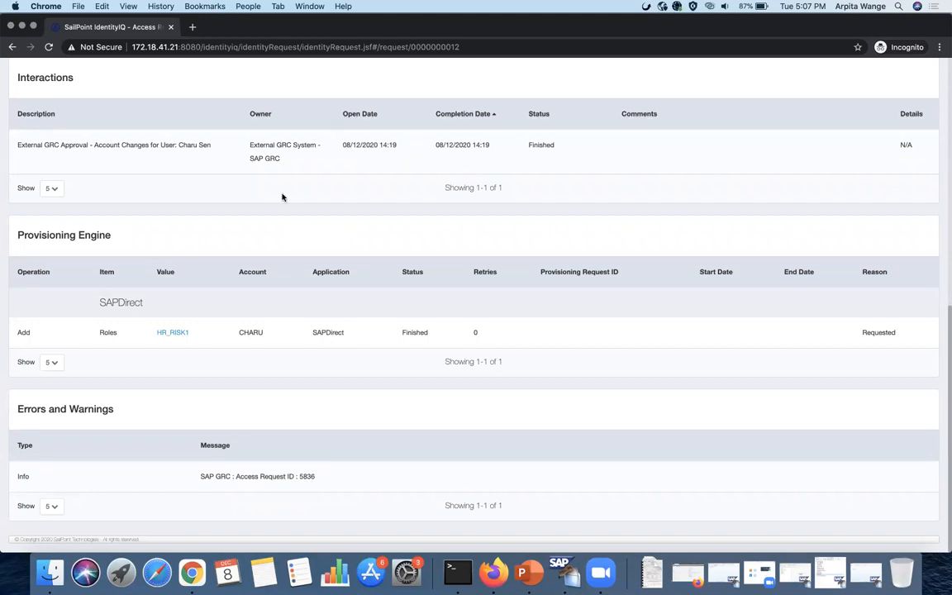
scroll(283, 195, up, 12)
click(198, 113)
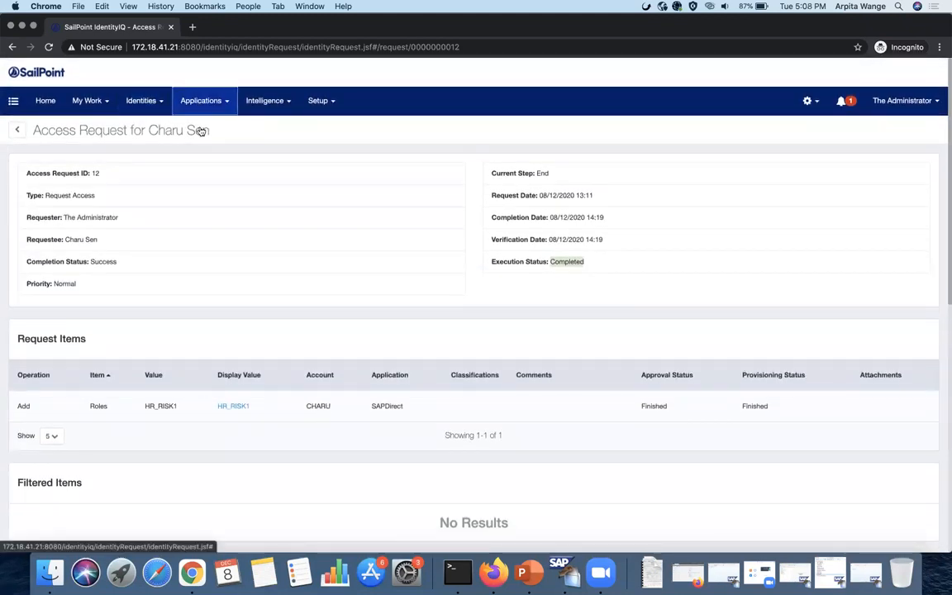
- Open SAPGRCAccessManagement's definition, run Test Connection to SAP GRC, and save the settings
click(198, 128)
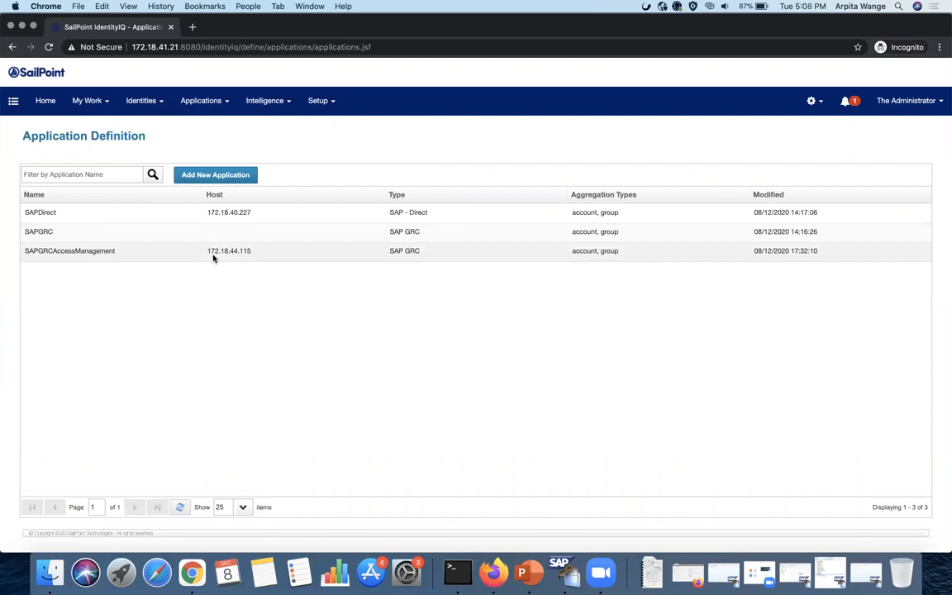
click(214, 259)
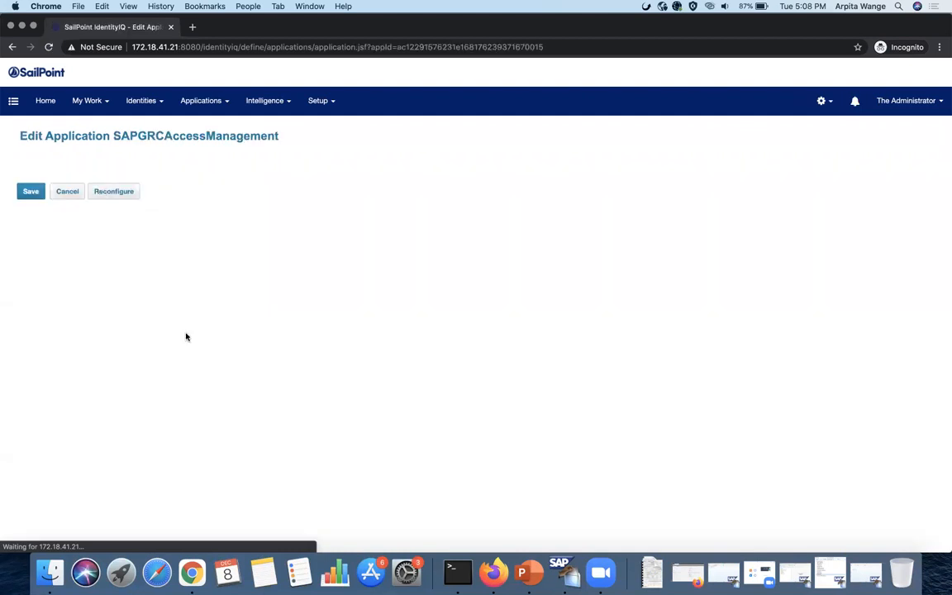
scroll(200, 355, down, 3)
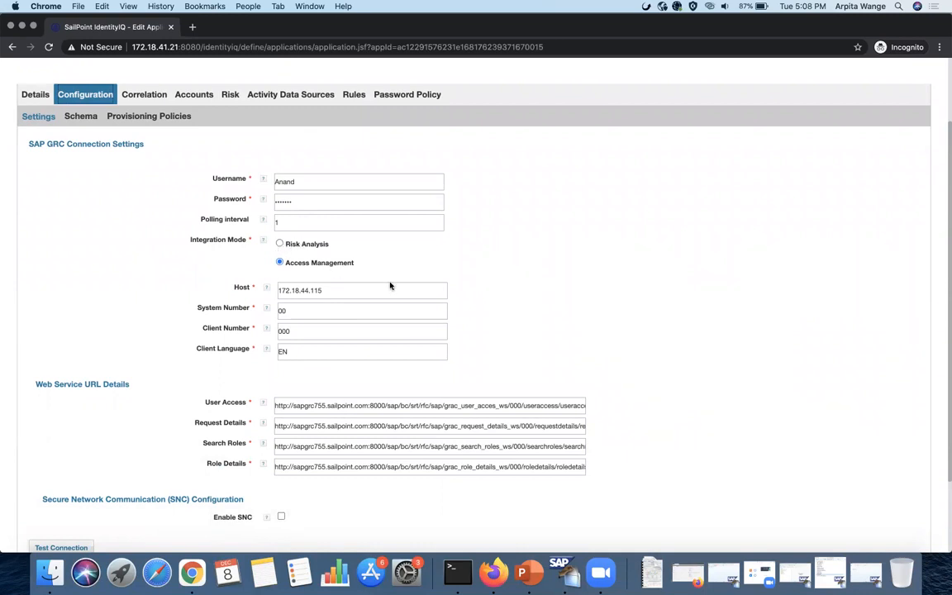
scroll(390, 286, down, 3)
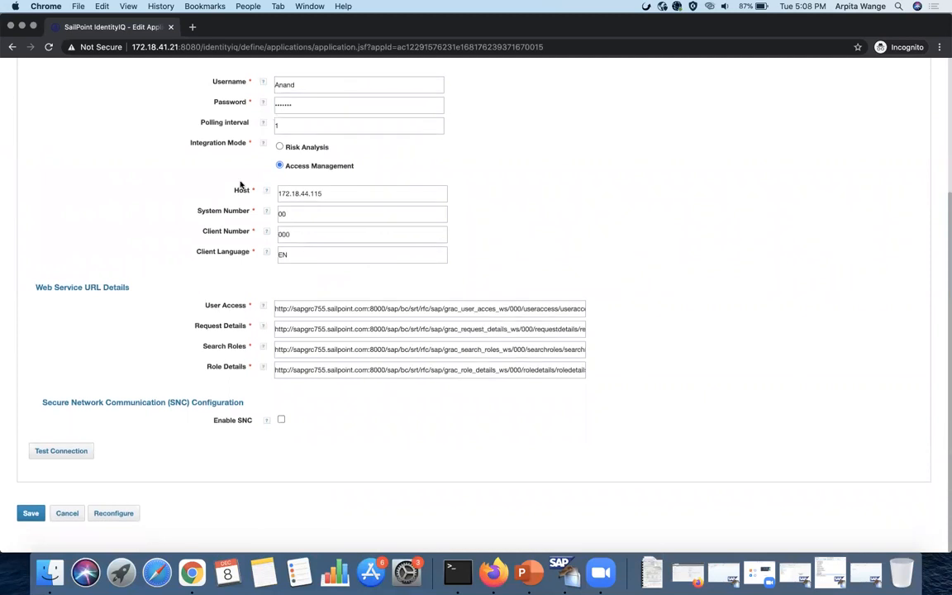
scroll(252, 362, up, 1)
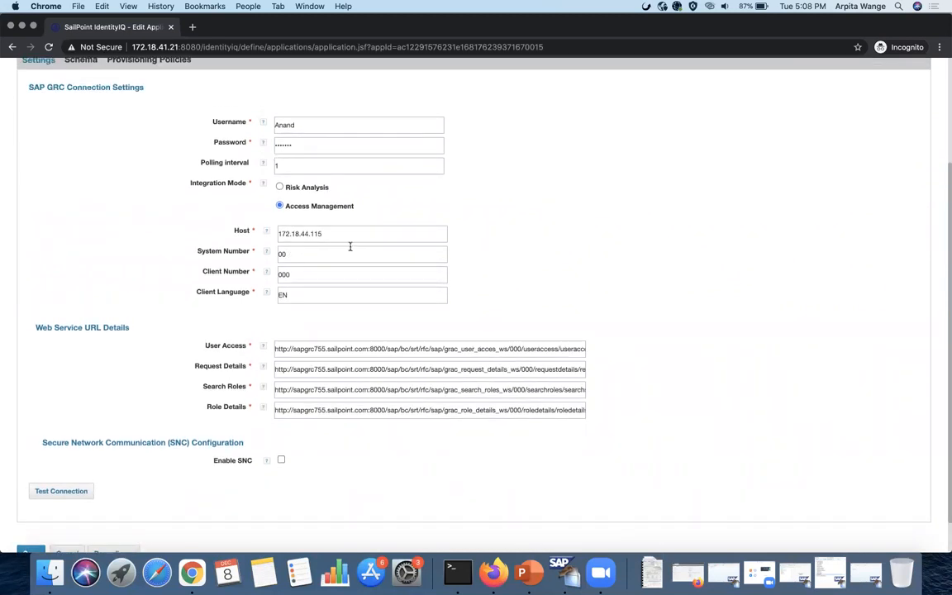
scroll(304, 302, up, 1)
scroll(98, 442, down, 2)
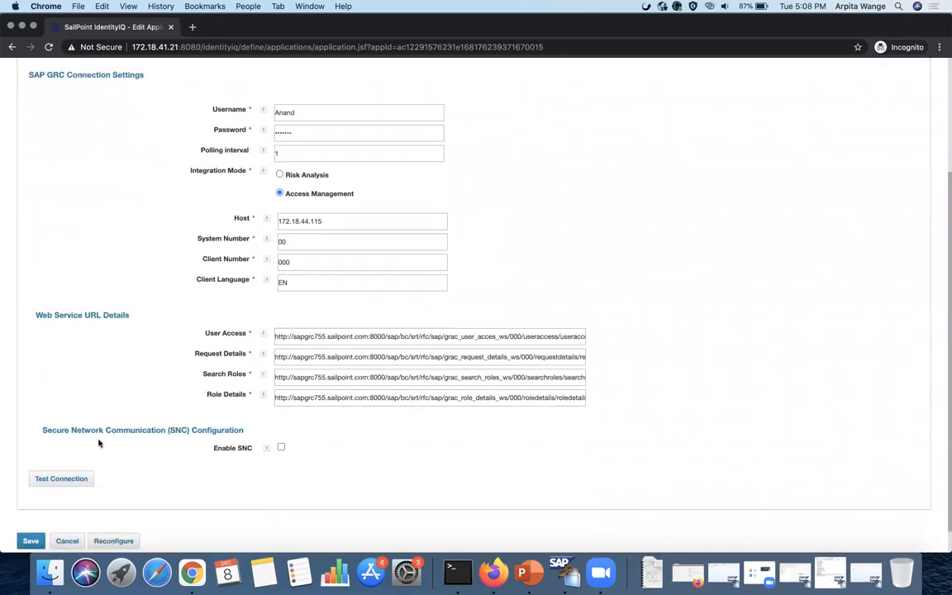
click(61, 468)
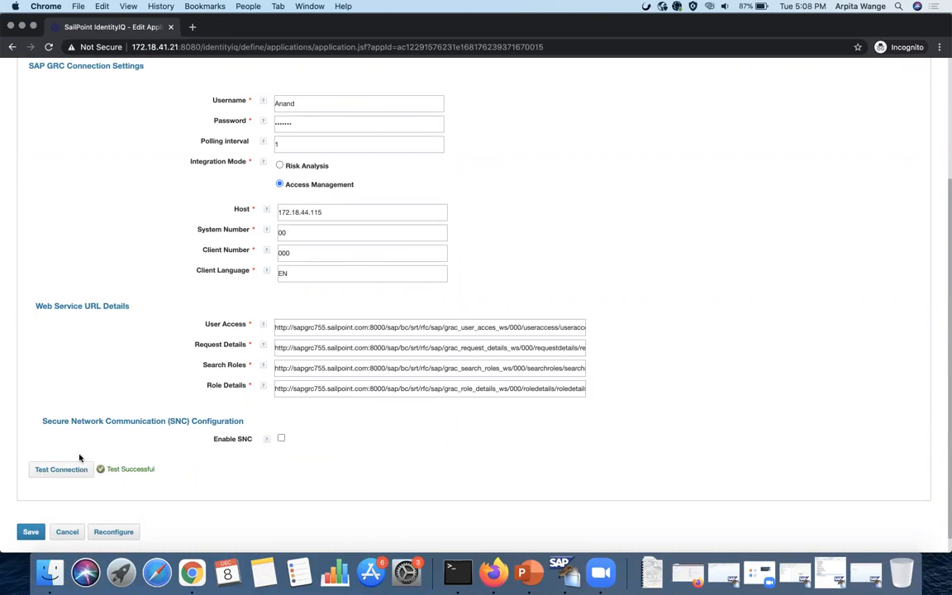
click(31, 532)
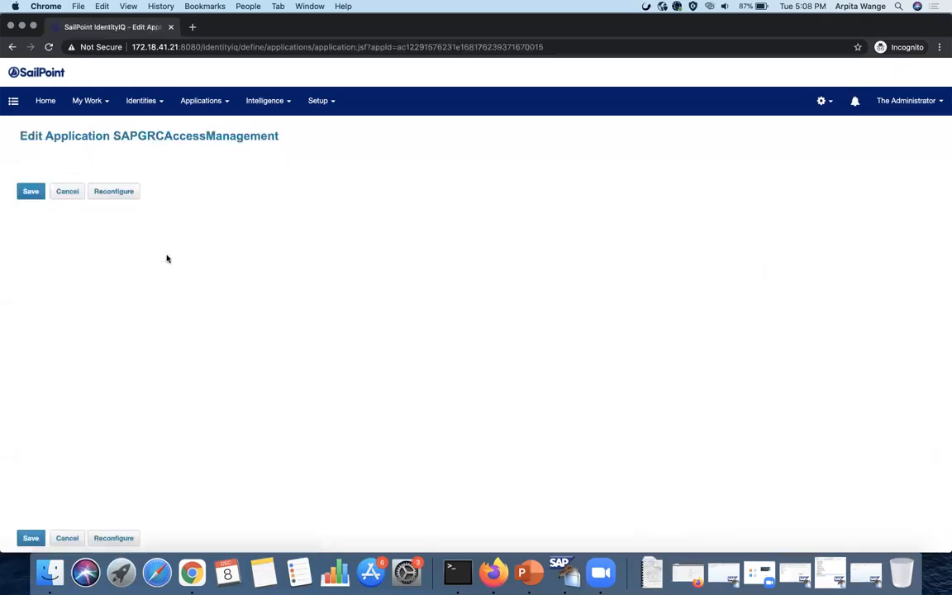
click(85, 182)
- Review the SAPGRCAccessManagement account and group schema attributes
click(81, 205)
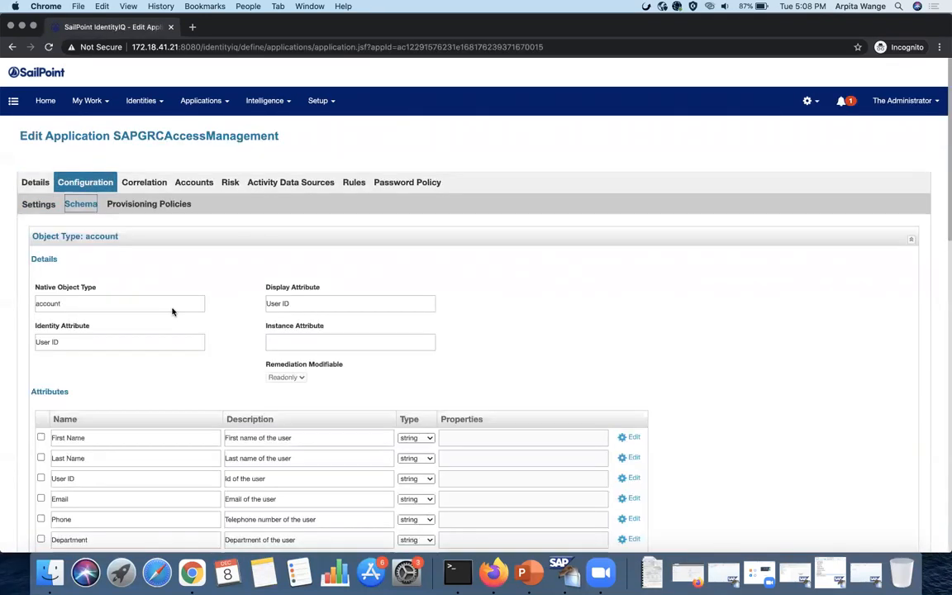
scroll(172, 312, down, 3)
scroll(182, 316, up, 2)
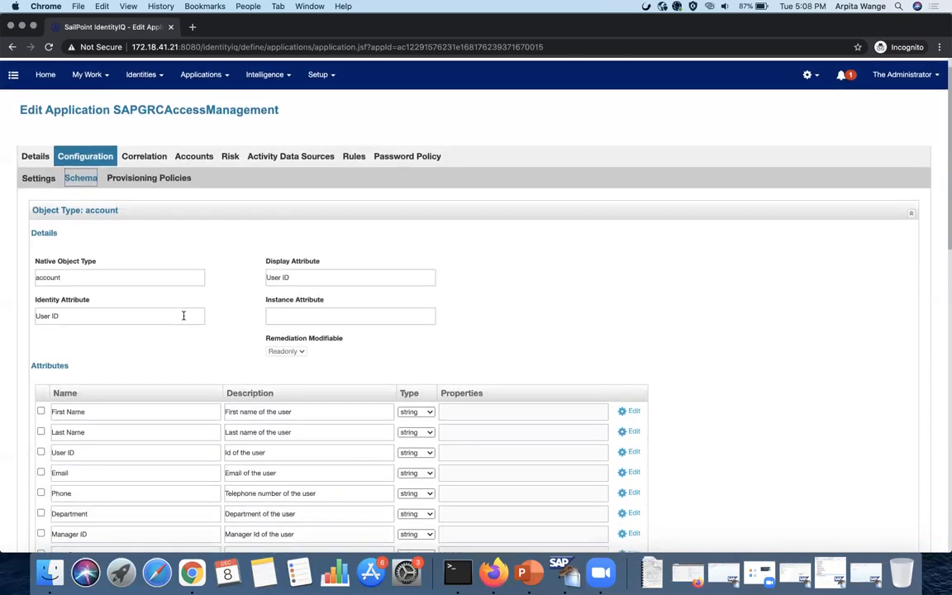
scroll(183, 315, down, 5)
scroll(183, 316, down, 3)
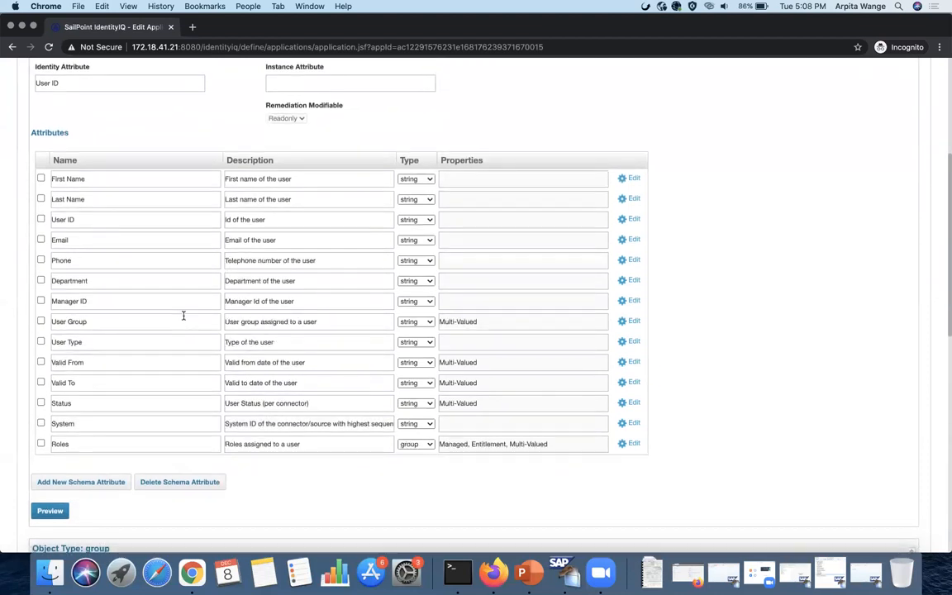
scroll(183, 315, down, 9)
scroll(183, 317, down, 5)
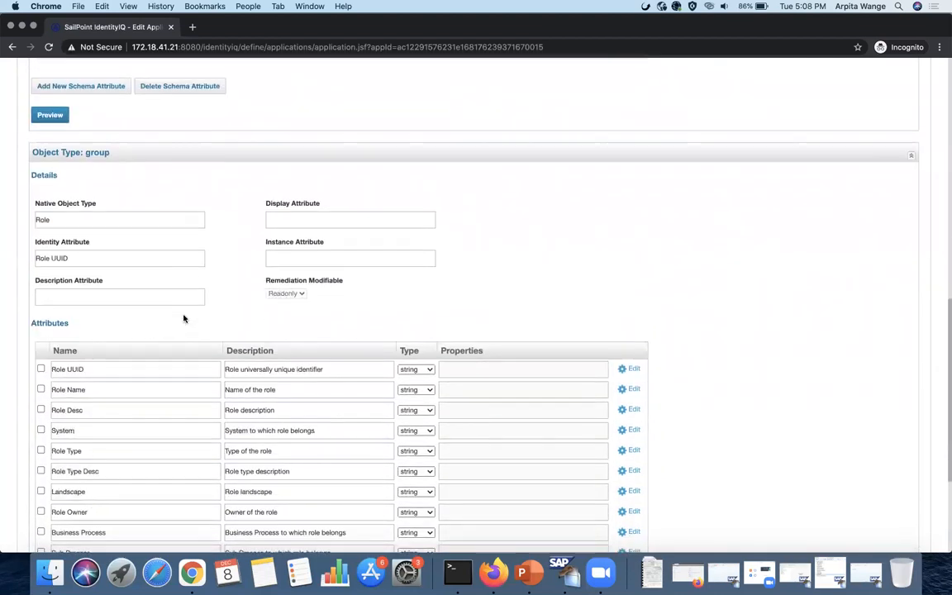
scroll(184, 315, down, 1)
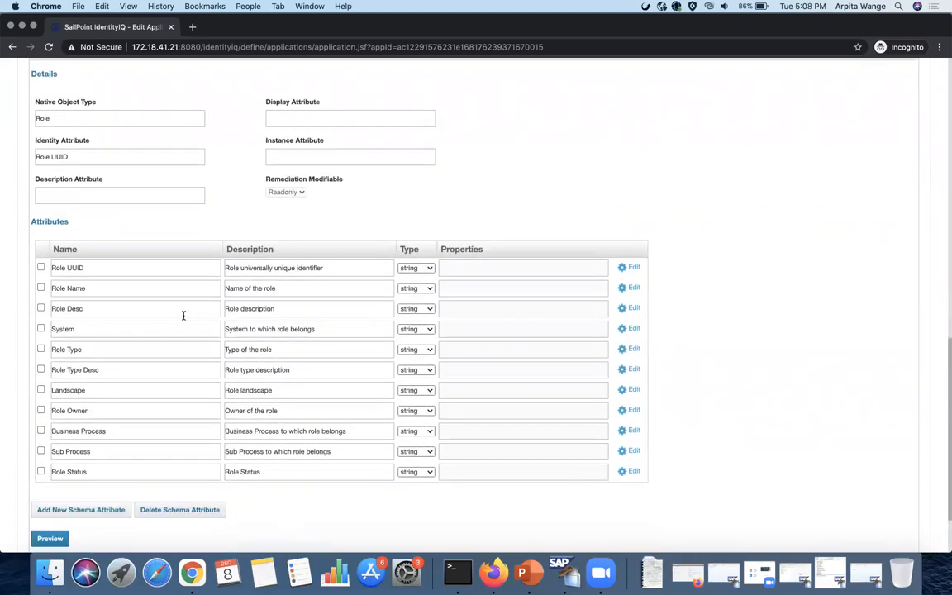
scroll(184, 315, up, 20)
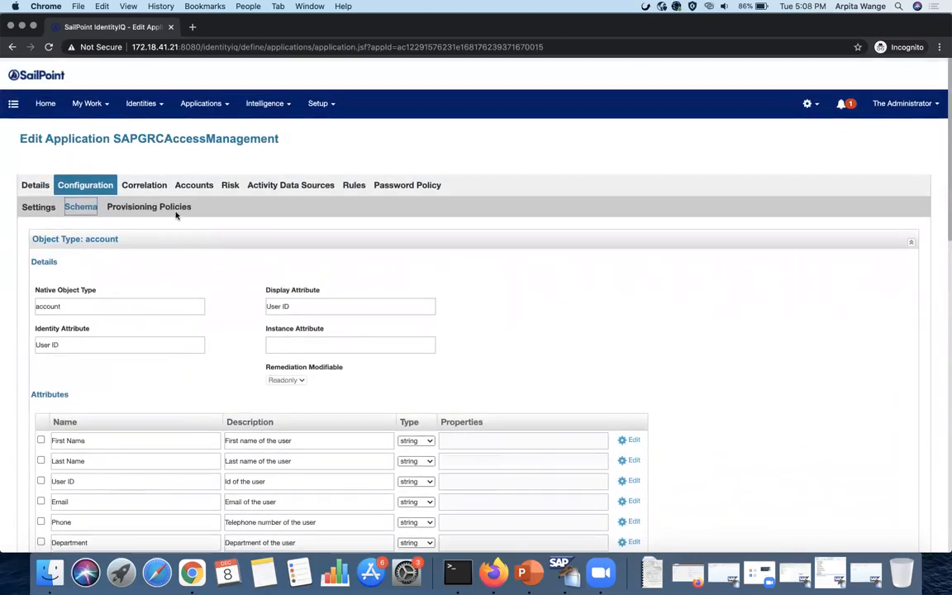
- Inspect the account Create provisioning policy's fields, such as User ID, Email and Manager ID, then close it
click(172, 207)
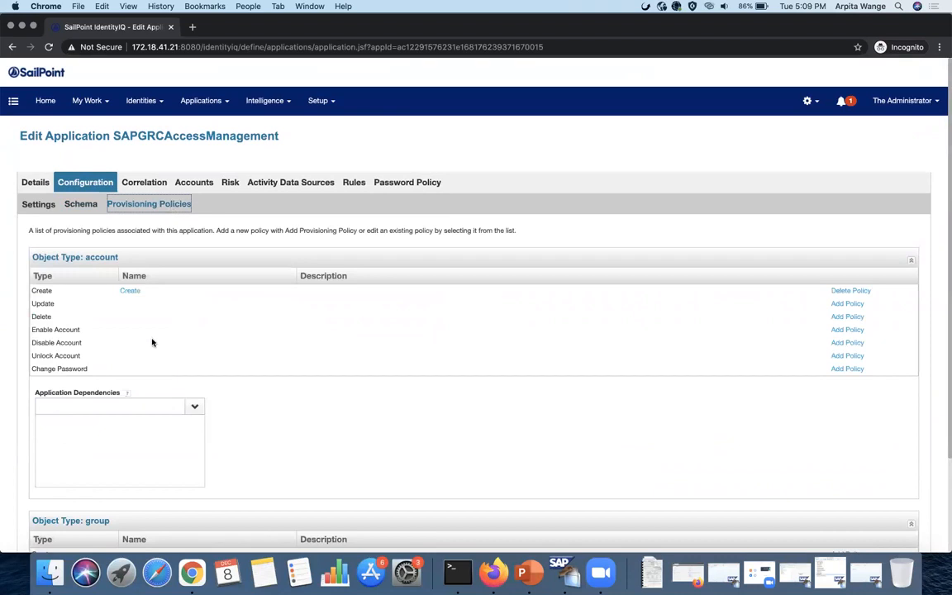
click(130, 292)
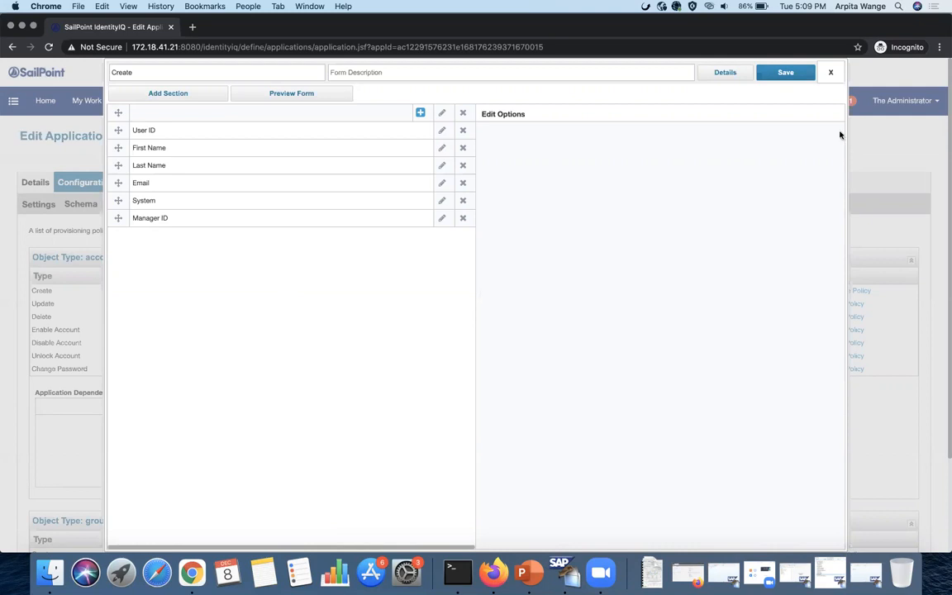
click(831, 72)
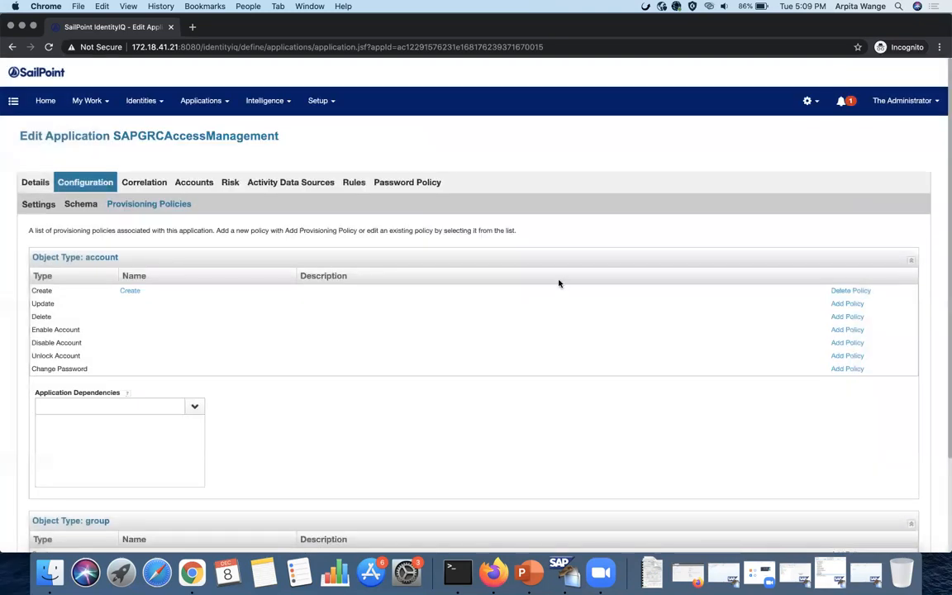
- Open the SAPGRC Access Accounts and SAPGRC Access Roles aggregation task definitions
click(320, 101)
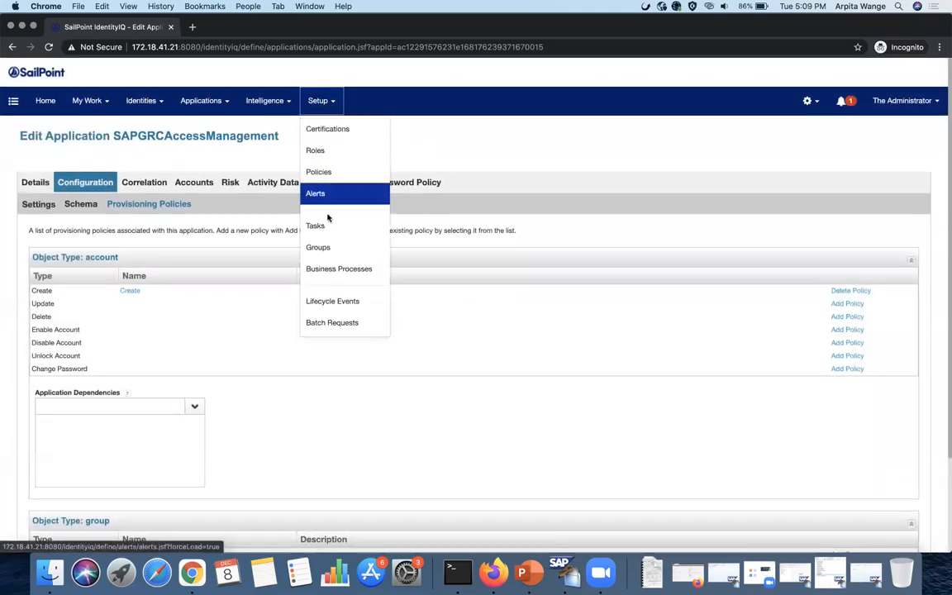
click(318, 225)
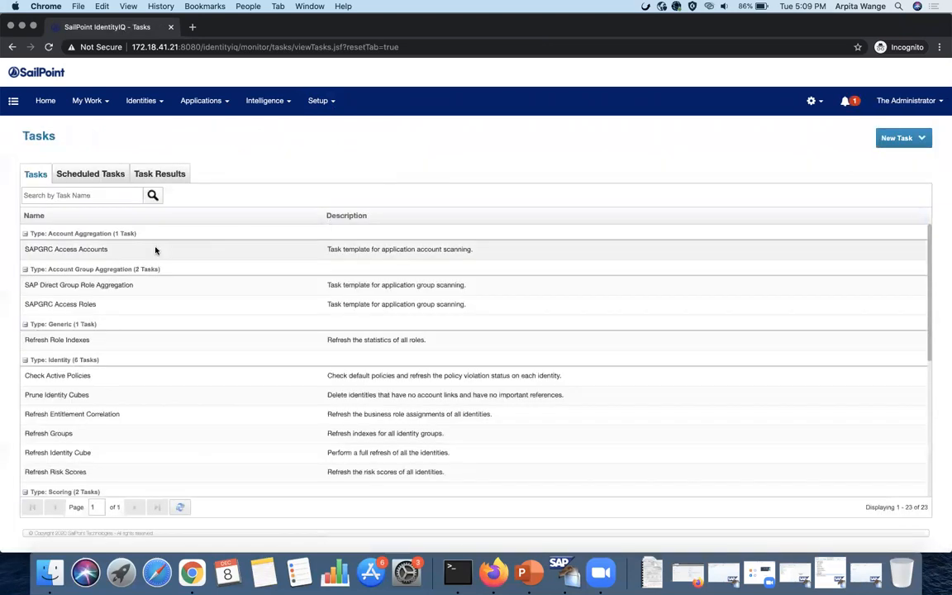
click(126, 248)
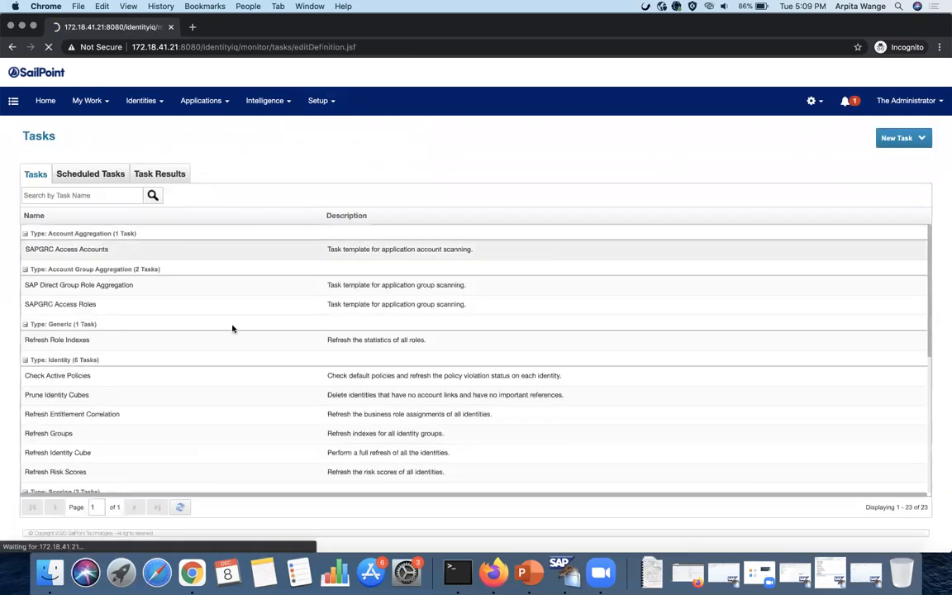
scroll(300, 357, down, 3)
scroll(299, 357, up, 2)
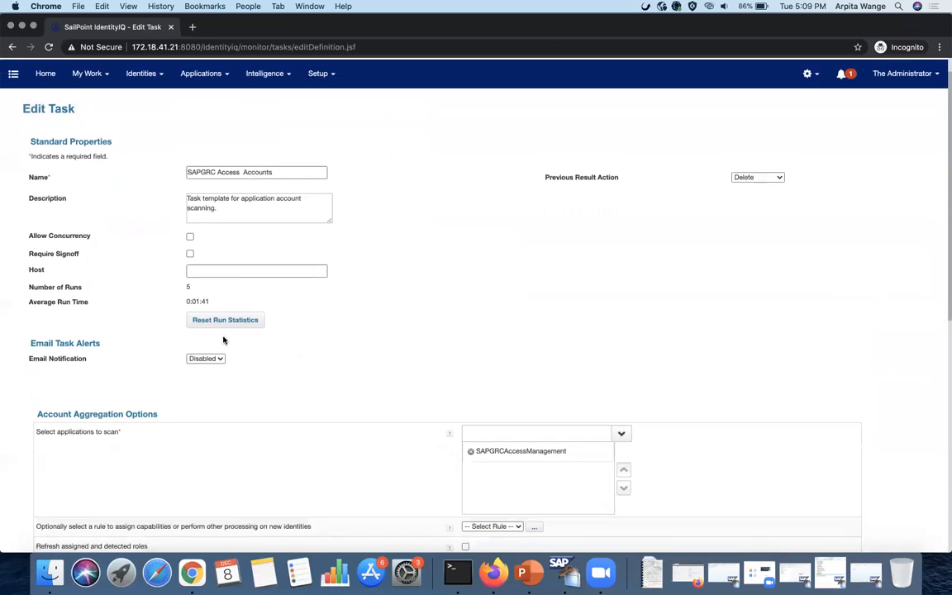
click(321, 83)
click(322, 200)
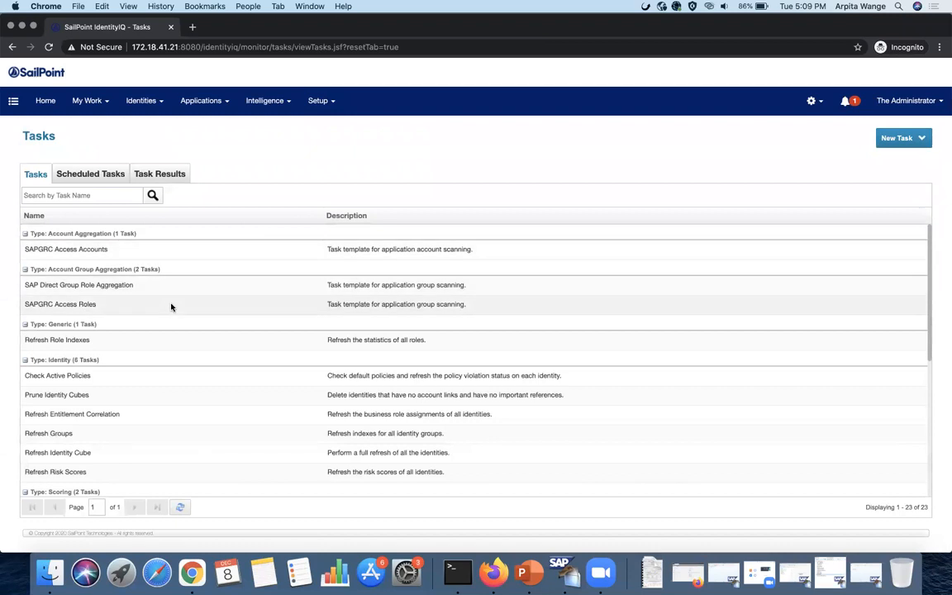
click(171, 307)
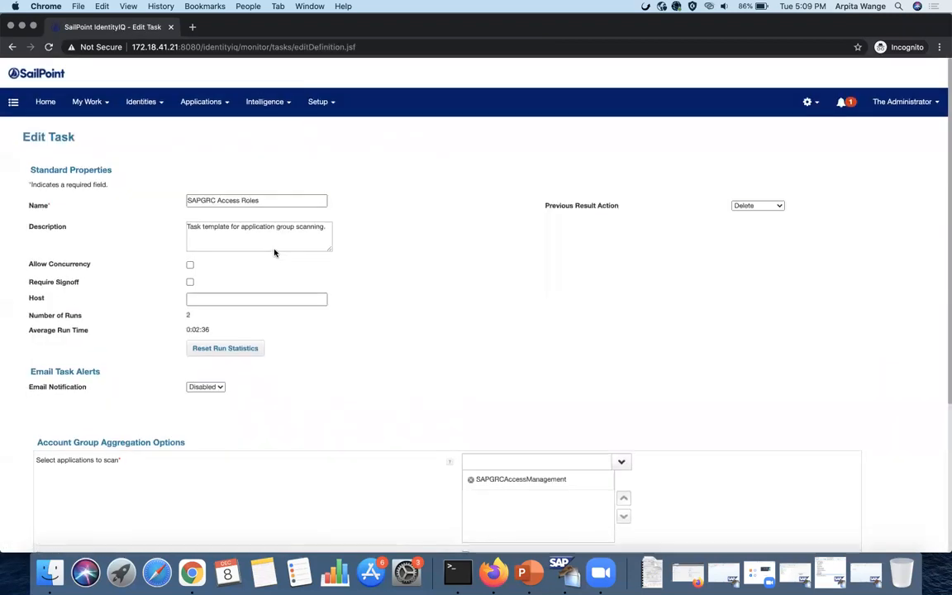
mouse_move(318, 100)
click(334, 223)
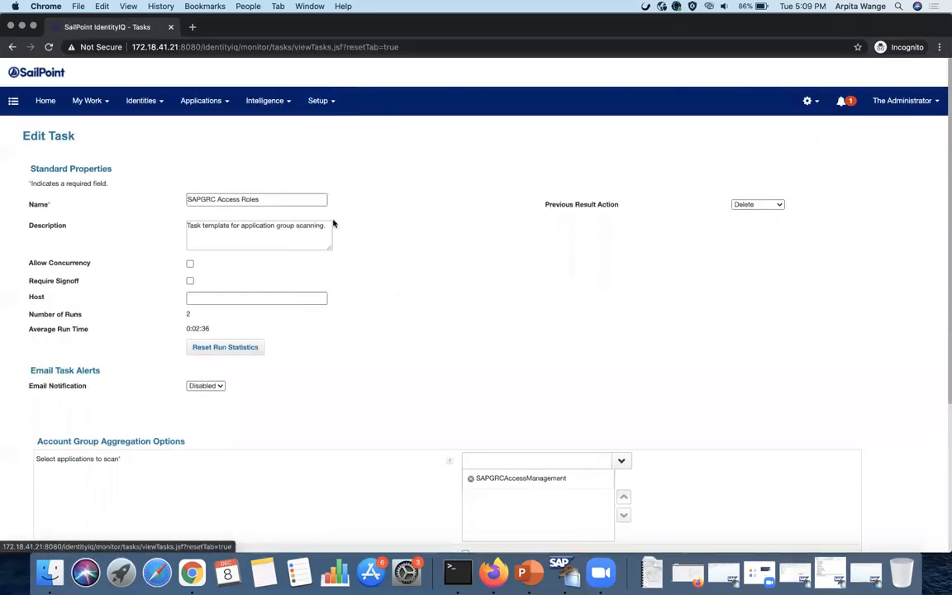
- View both SAPGRC aggregation run results in Task Results to confirm they succeeded
click(181, 175)
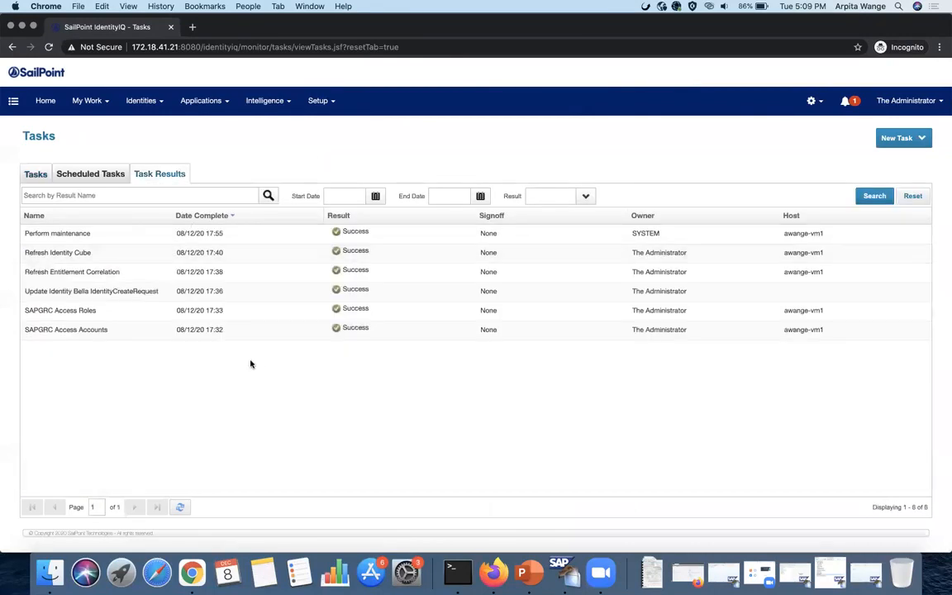
click(238, 328)
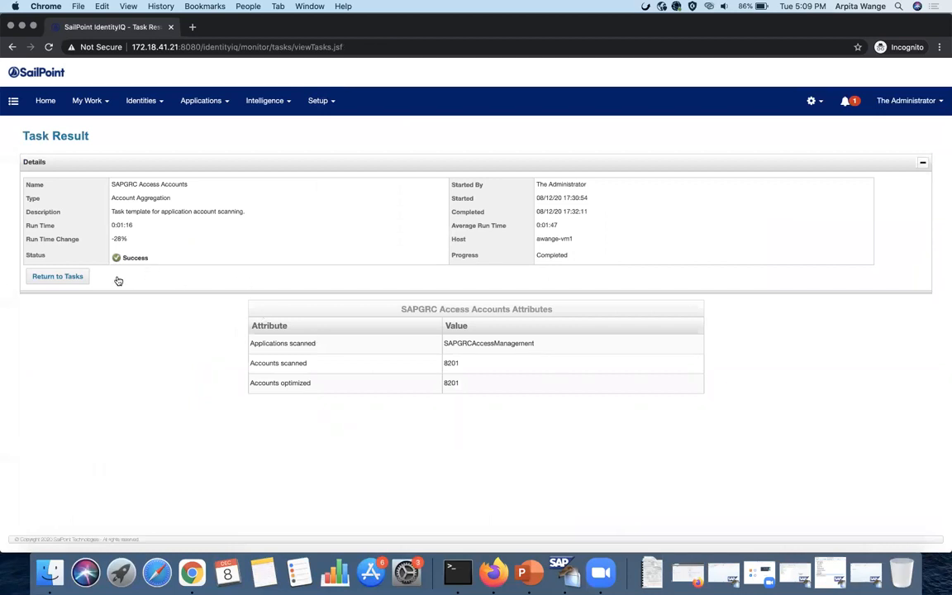
click(78, 275)
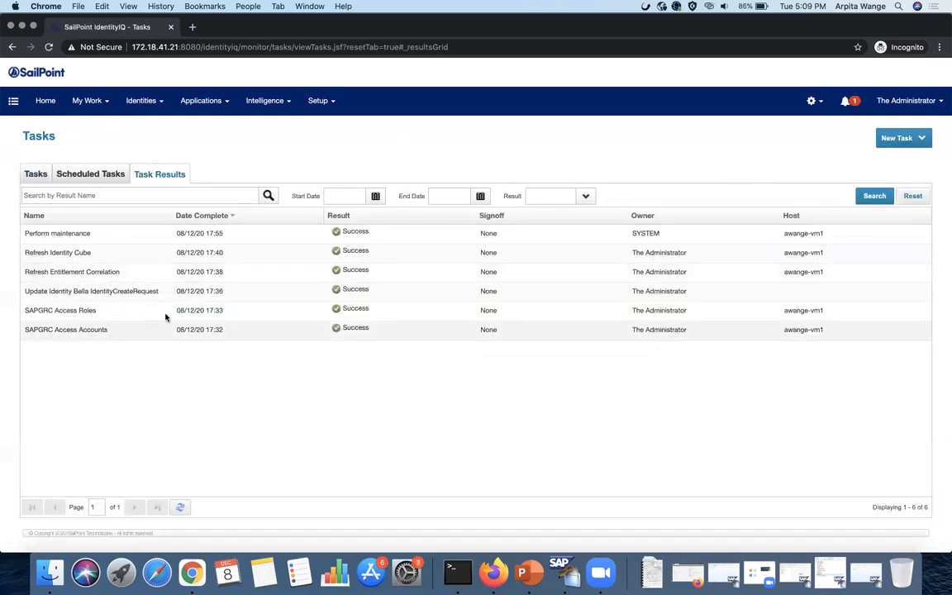
click(166, 316)
click(71, 280)
- Filter the Identity Warehouse by the sample identity's name and open their details
click(140, 100)
click(144, 130)
click(105, 175)
text(Marvel)
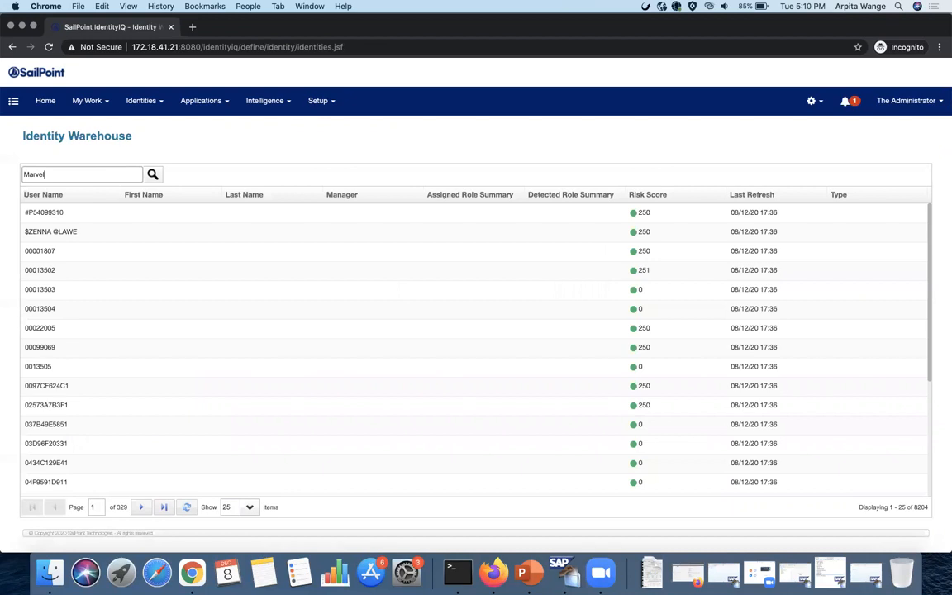
key(Return)
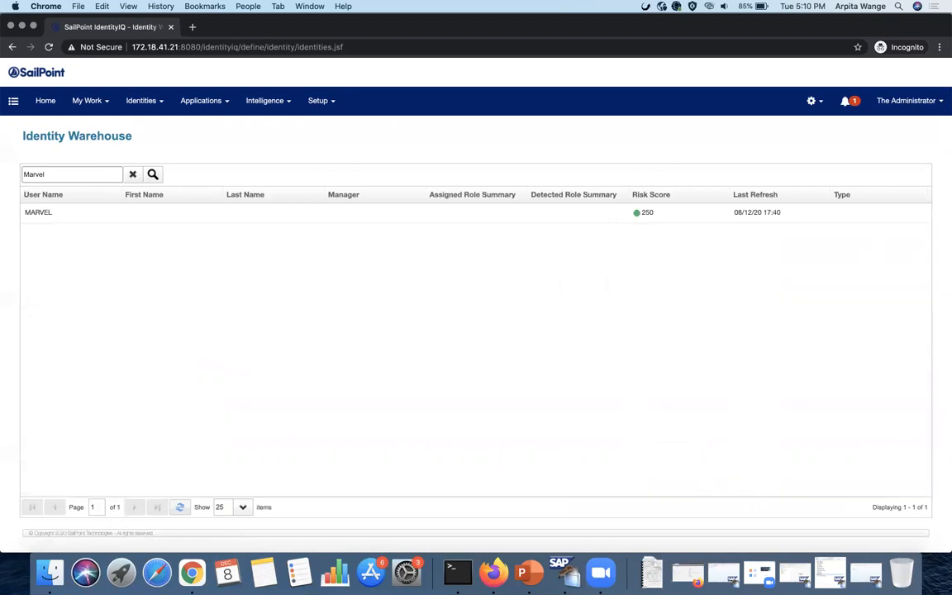
click(122, 215)
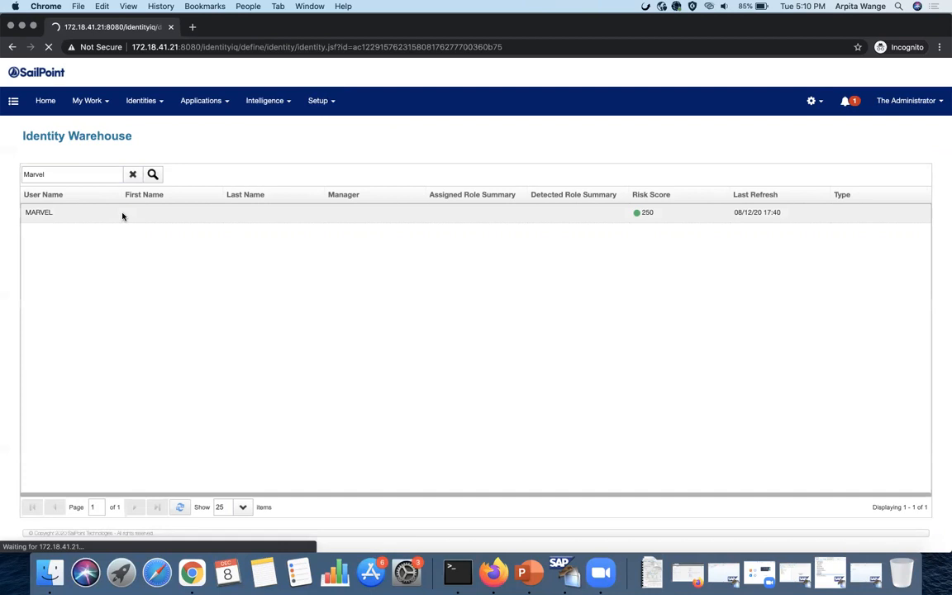
- Check the SAPGRCAccessManagement account's two roles and Active status, then return Home
click(173, 177)
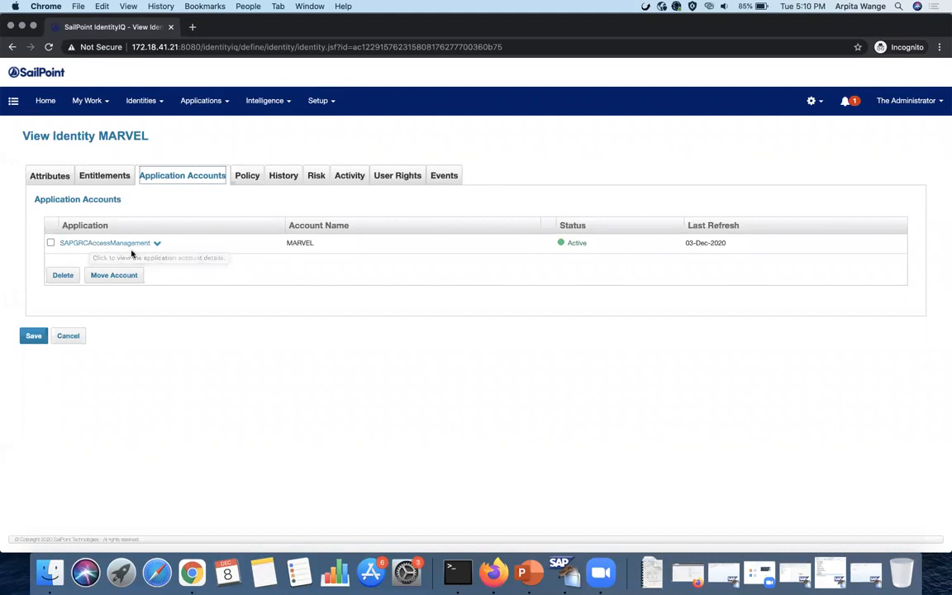
click(157, 245)
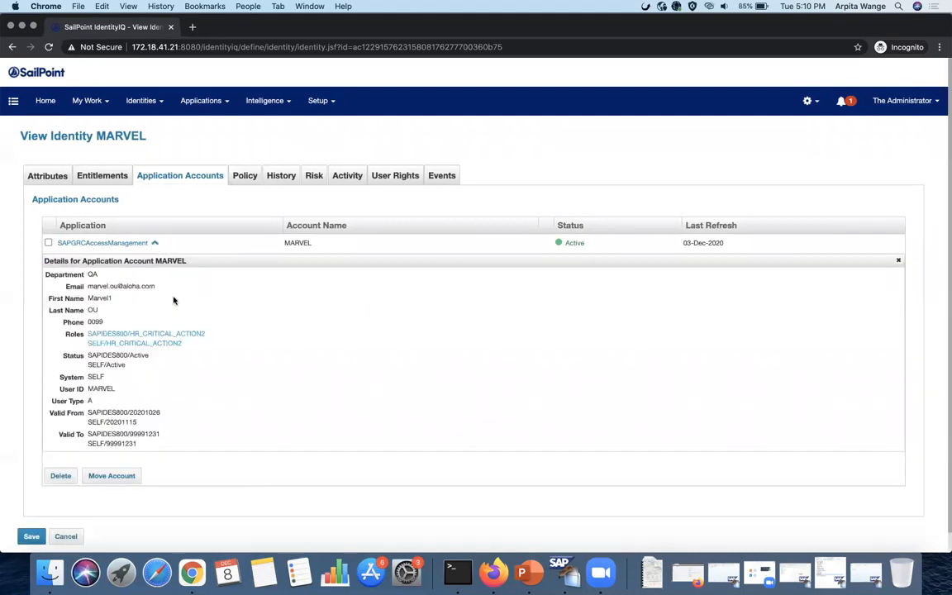
scroll(208, 366, down, 1)
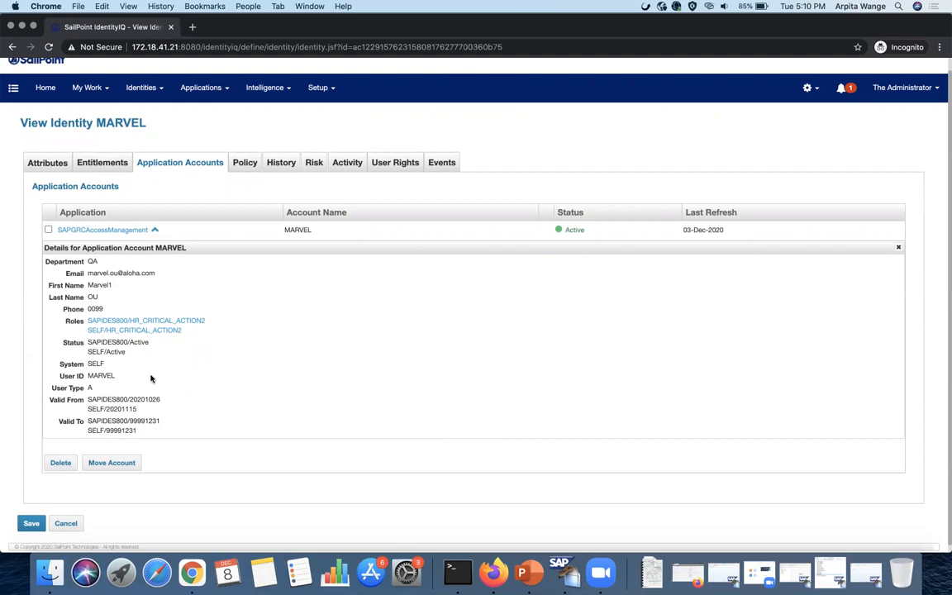
drag(151, 353, 89, 341)
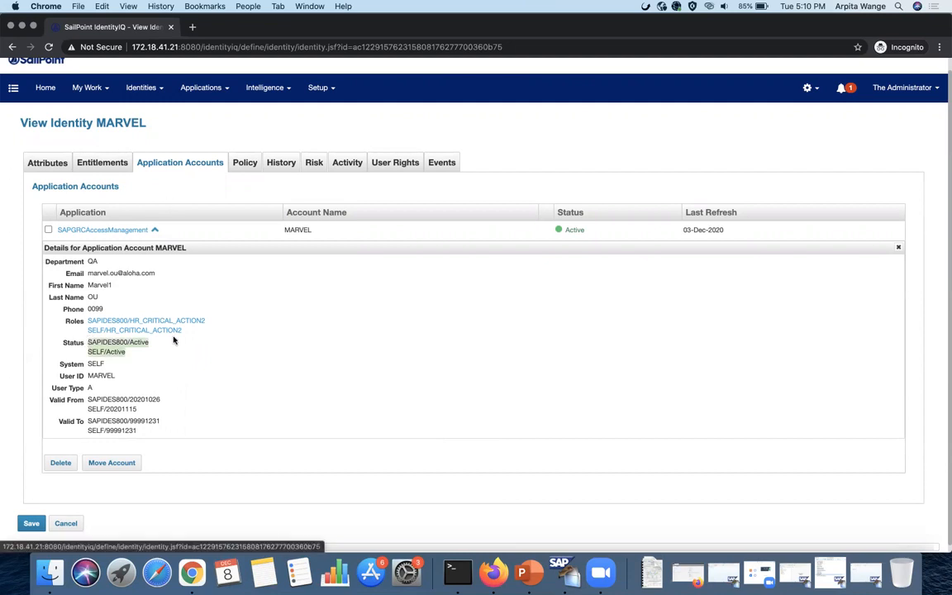
drag(185, 329, 87, 323)
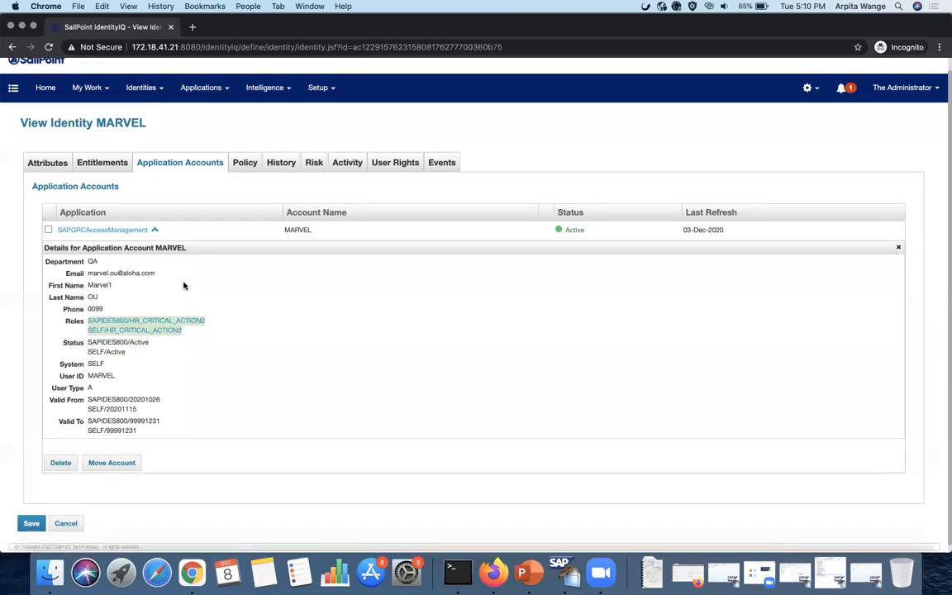
scroll(183, 285, up, 1)
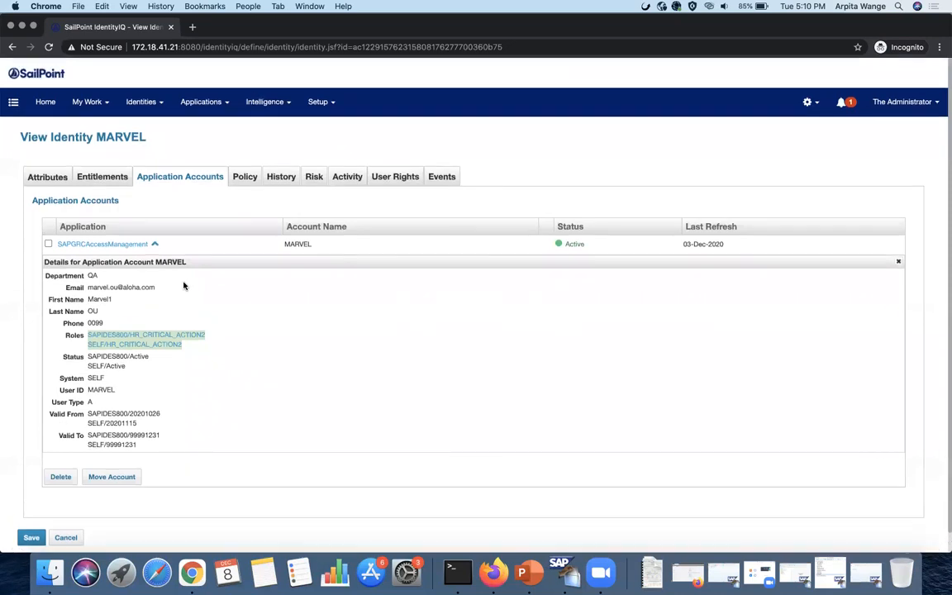
click(46, 101)
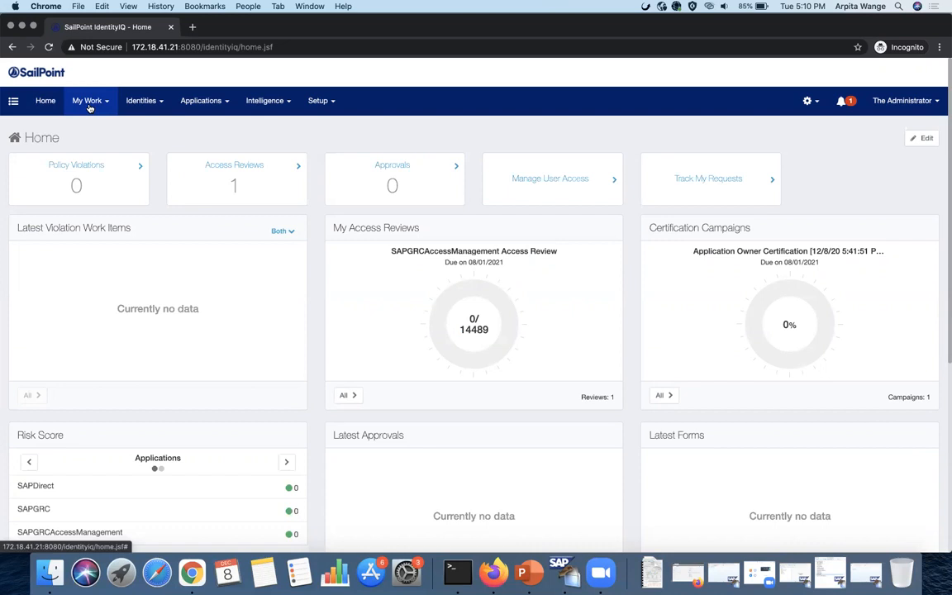
- Search and select the target user in Manage User Access, advance to step 2, then head to Identity Warehouse
click(90, 105)
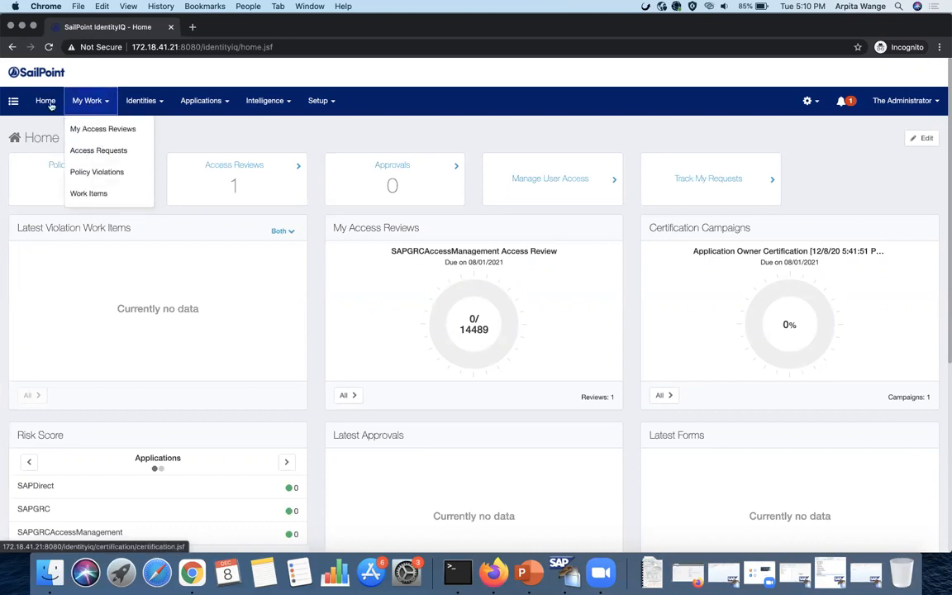
click(12, 100)
click(37, 156)
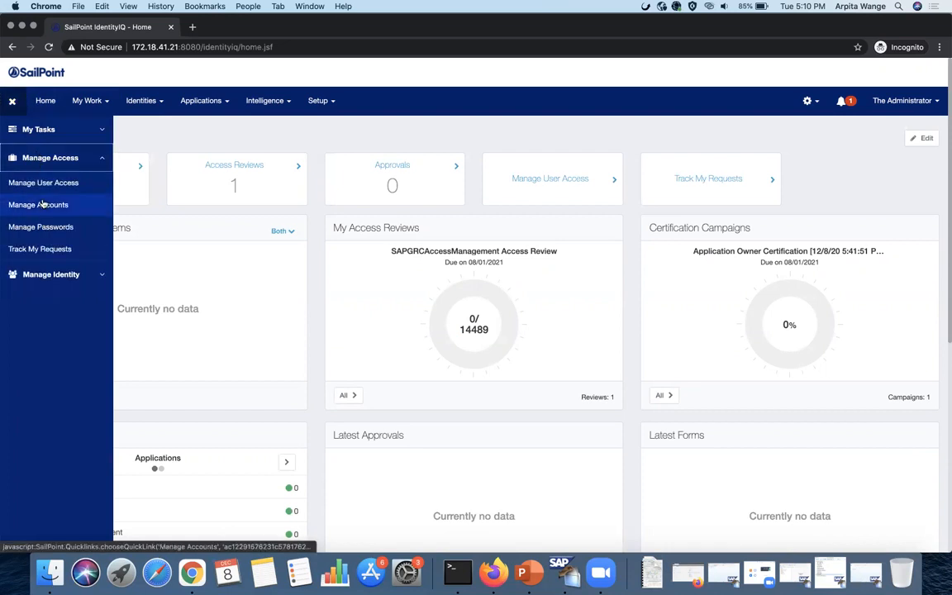
click(52, 190)
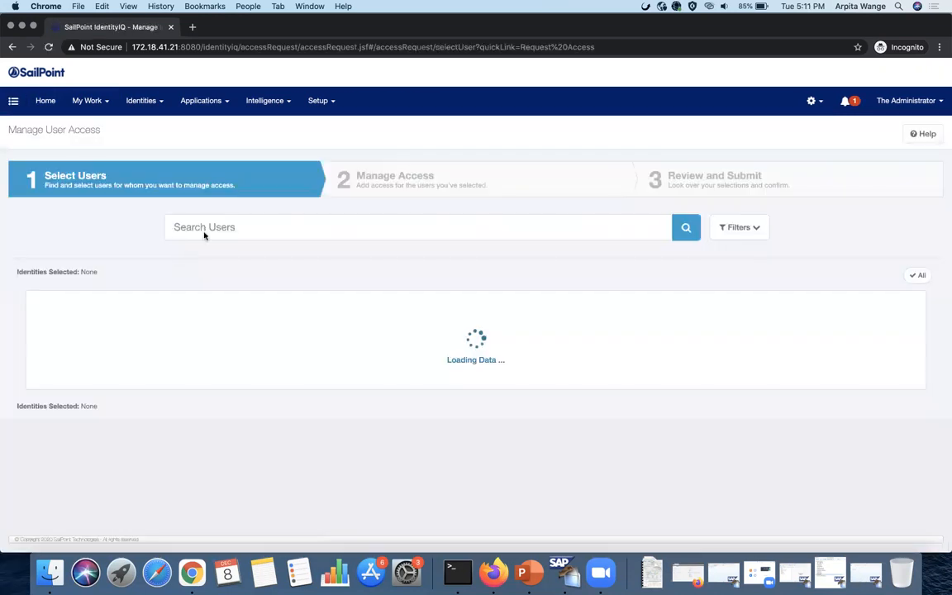
text(bella)
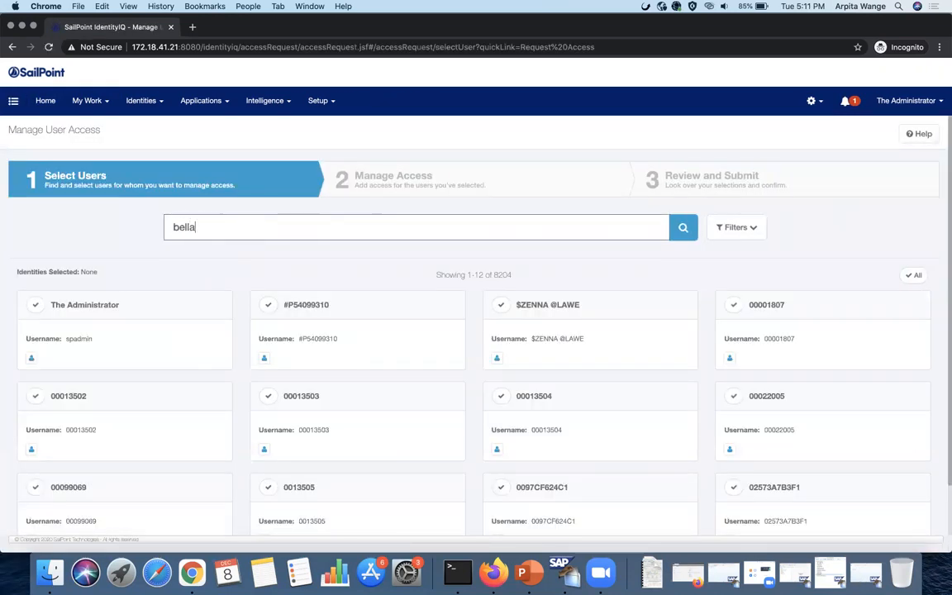
click(33, 304)
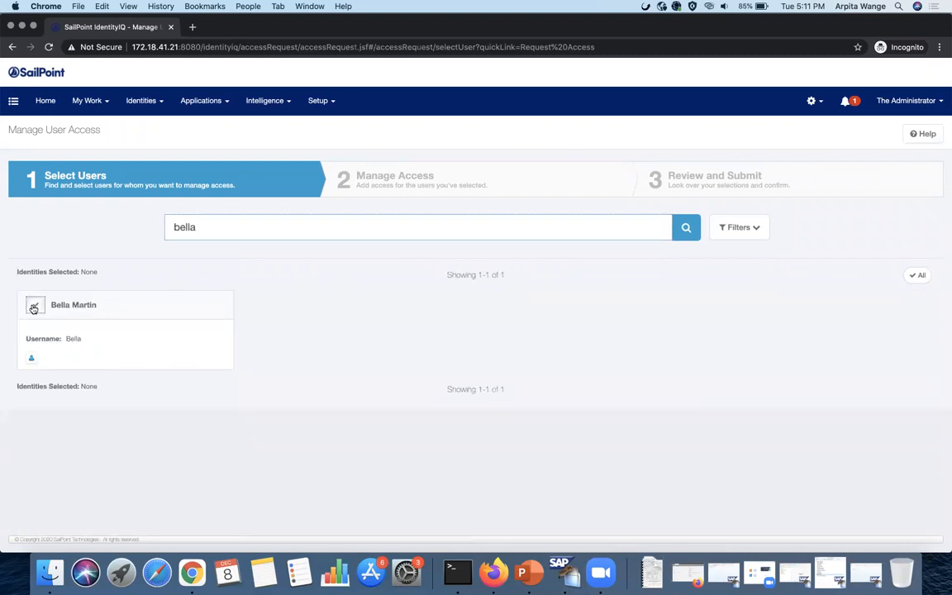
click(479, 523)
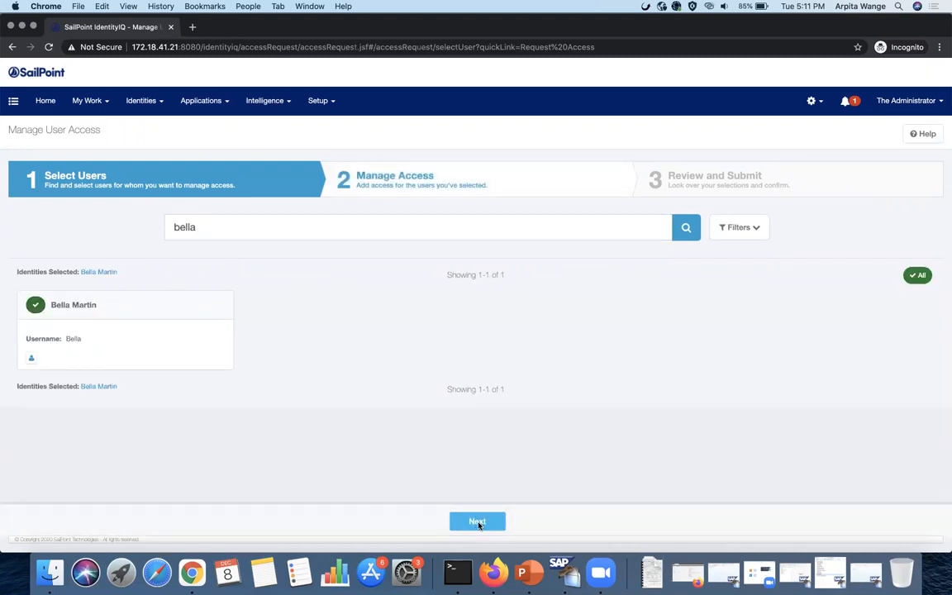
click(161, 103)
click(162, 129)
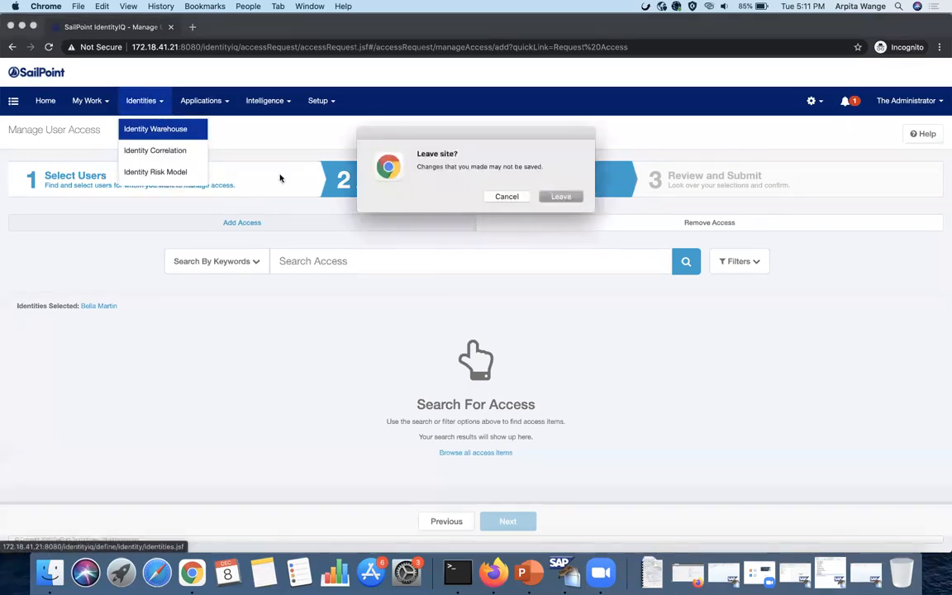
- Abandon the unfinished request, find the target user in Identity Warehouse, and view their application accounts
click(561, 197)
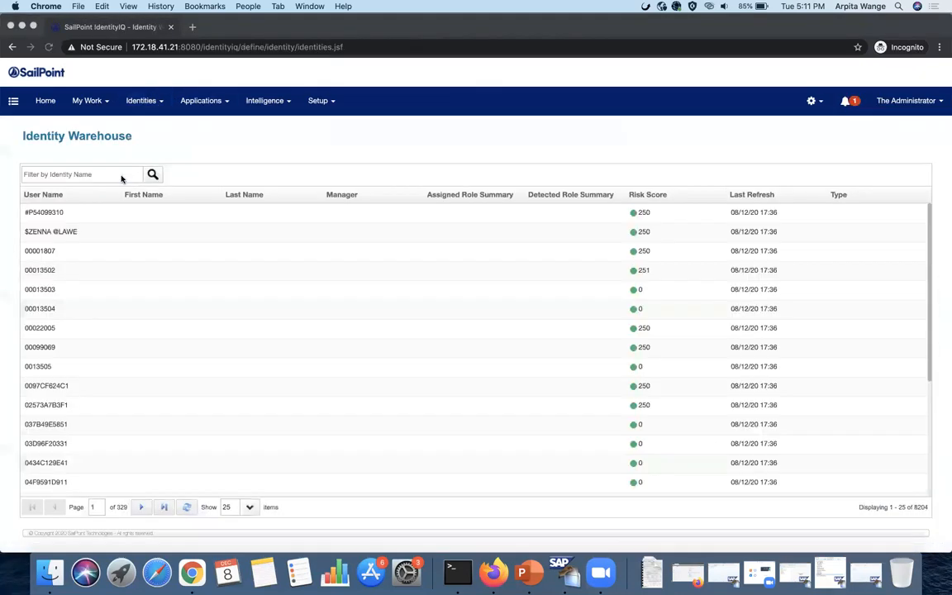
click(99, 175)
text(bella)
key(Return)
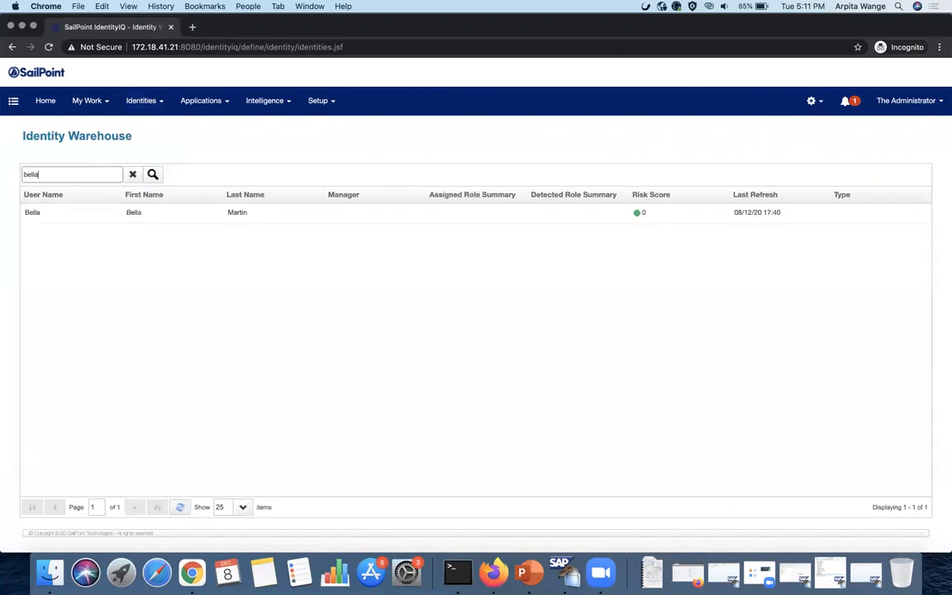
click(90, 214)
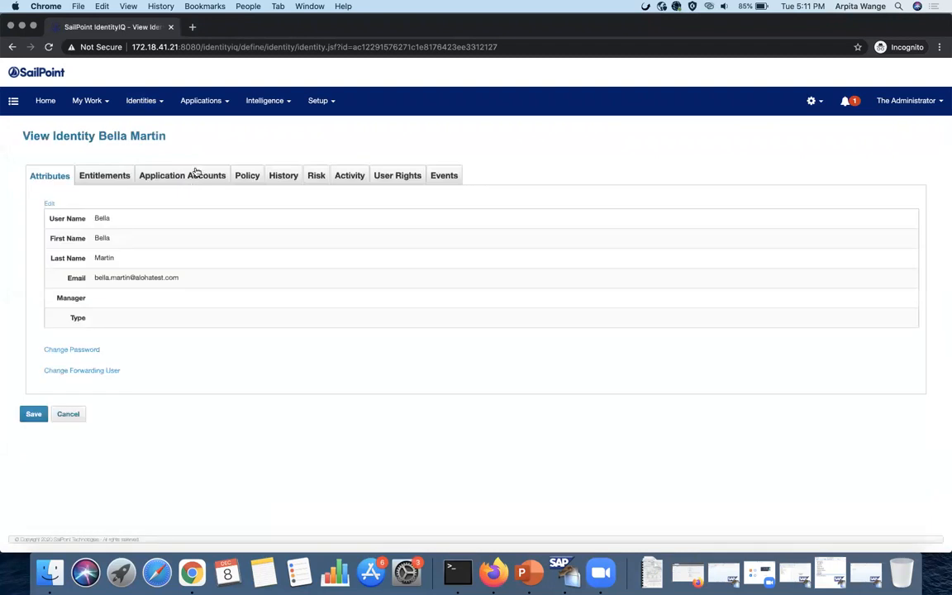
click(181, 174)
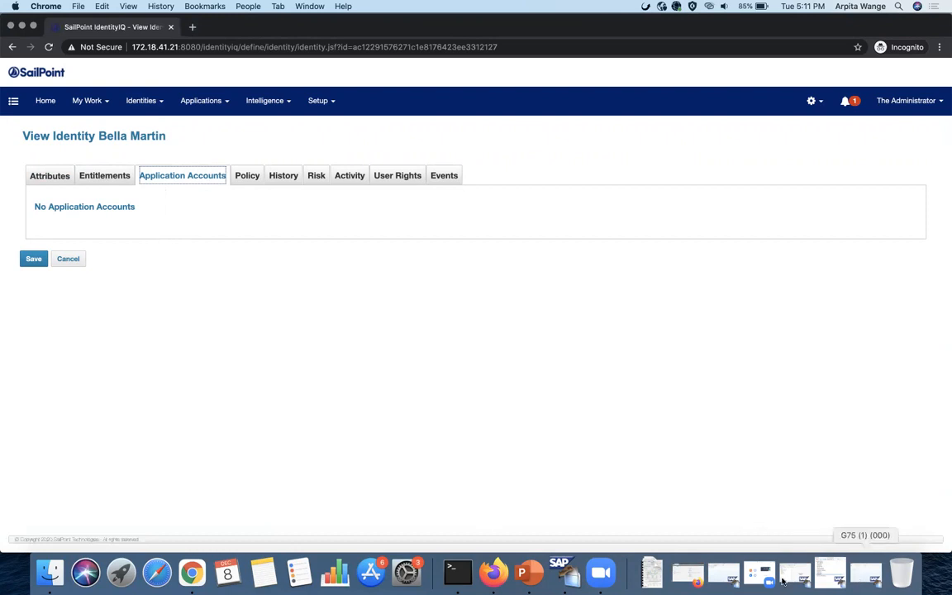
click(723, 574)
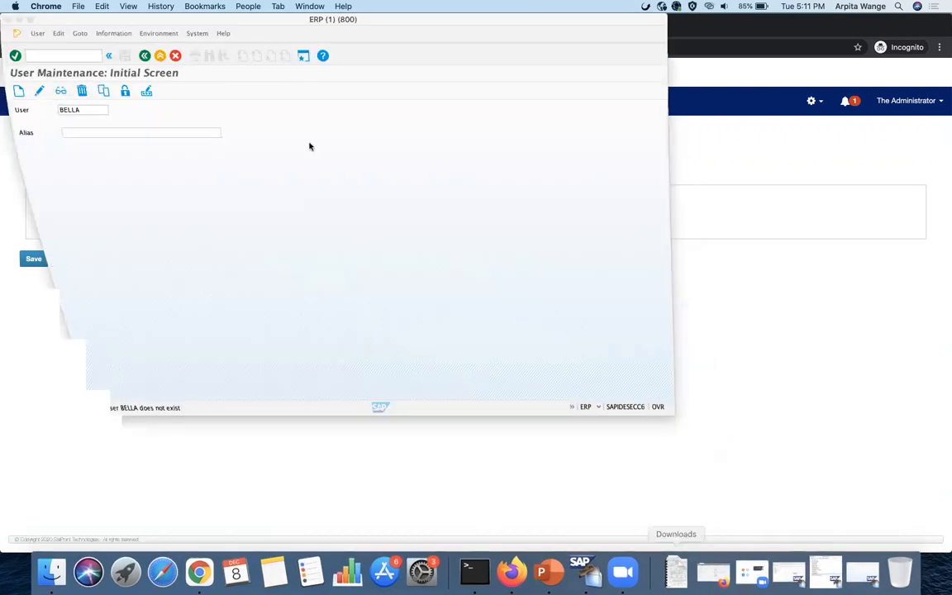
drag(226, 23, 258, 83)
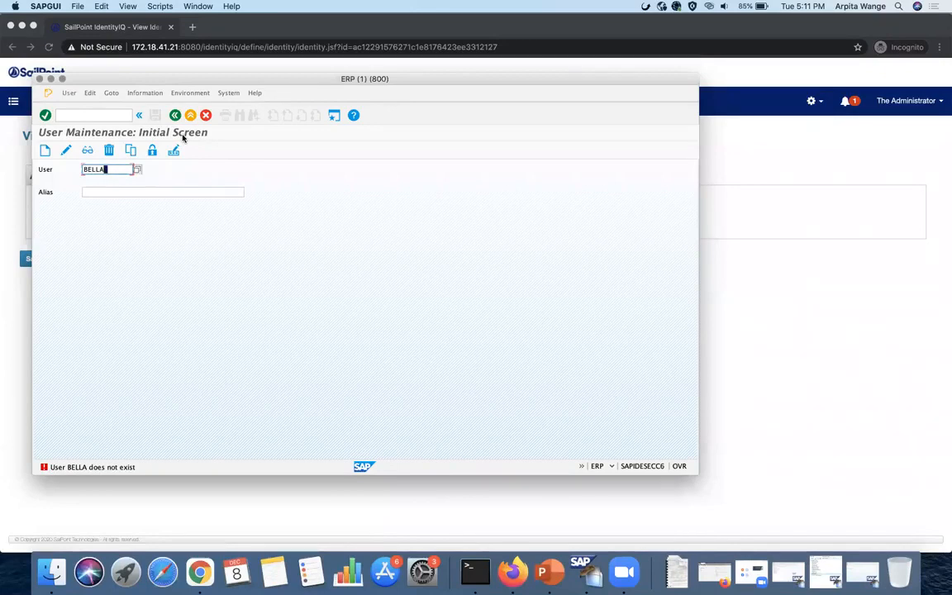
click(50, 79)
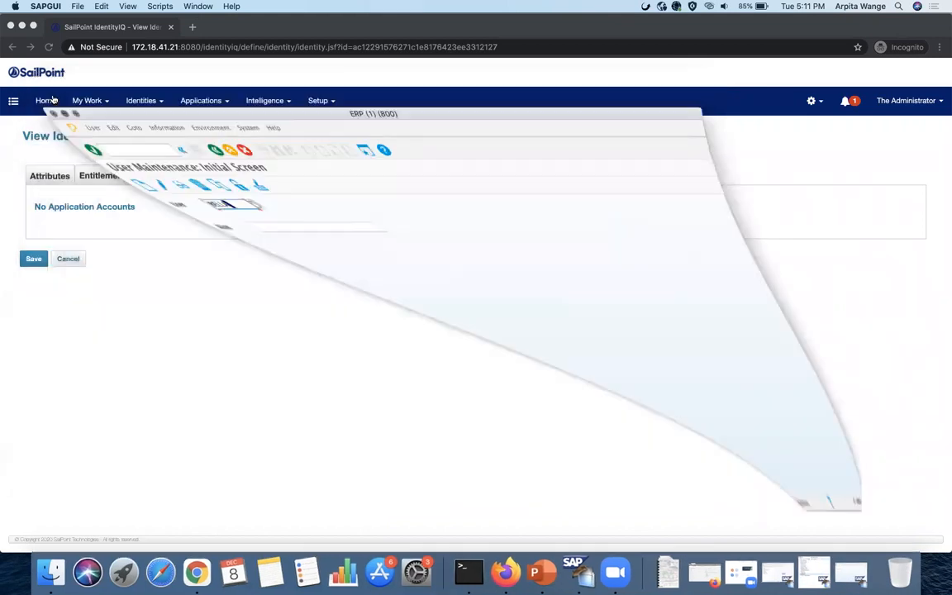
- Start a Manage User Access request for the target user from the Home dashboard
click(48, 100)
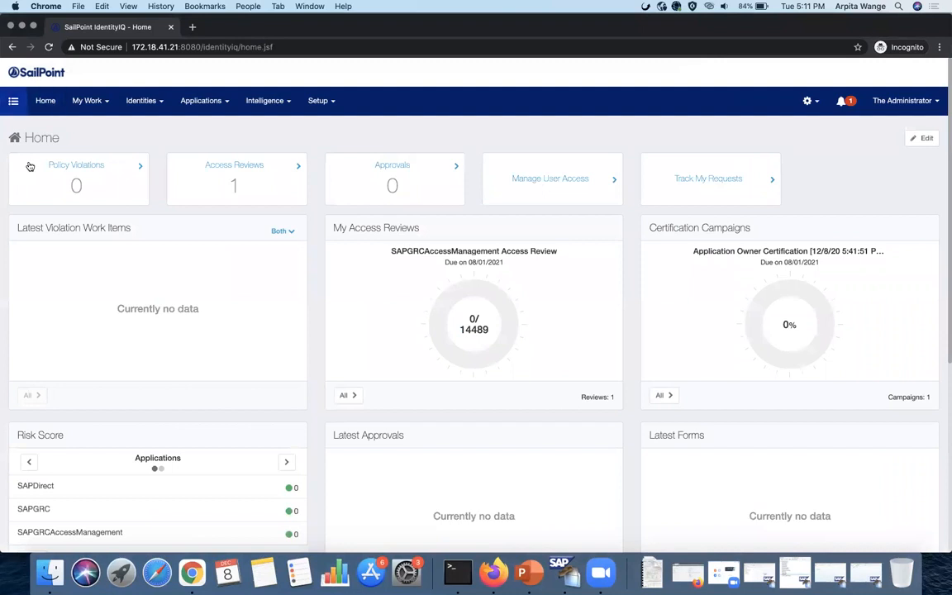
click(13, 101)
click(37, 158)
click(31, 183)
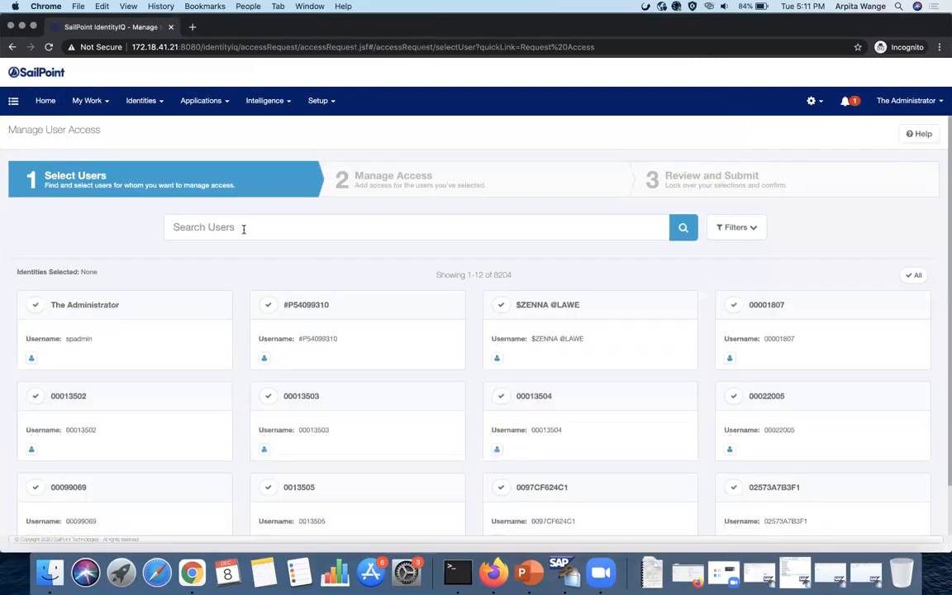
text(bella)
key(Return)
click(35, 304)
click(486, 519)
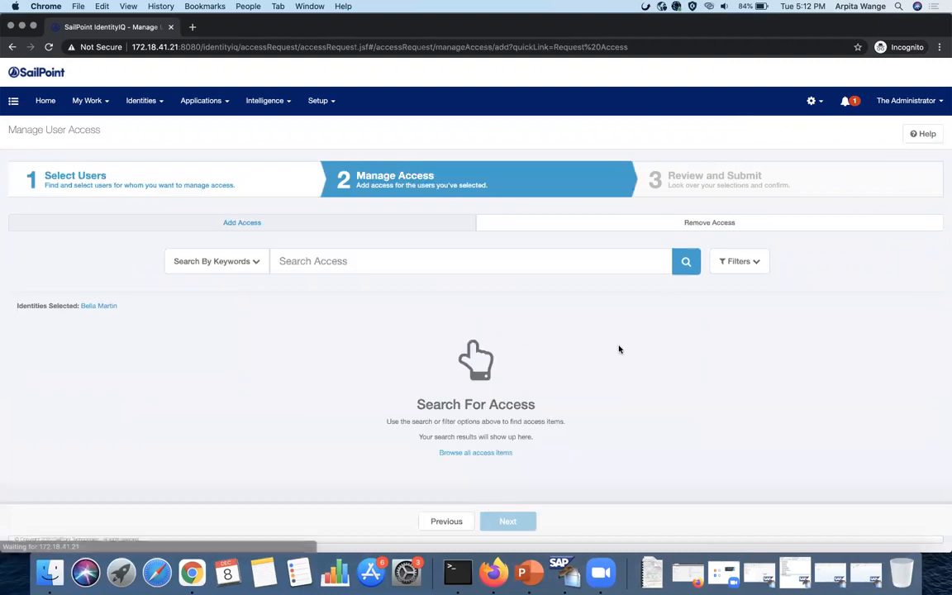
- Search access for SAPIDES800, add SAPIDES800/HR_CRITICAL_ACTION2, and go to Review and Submit
click(526, 262)
text(SAPIDES800.)
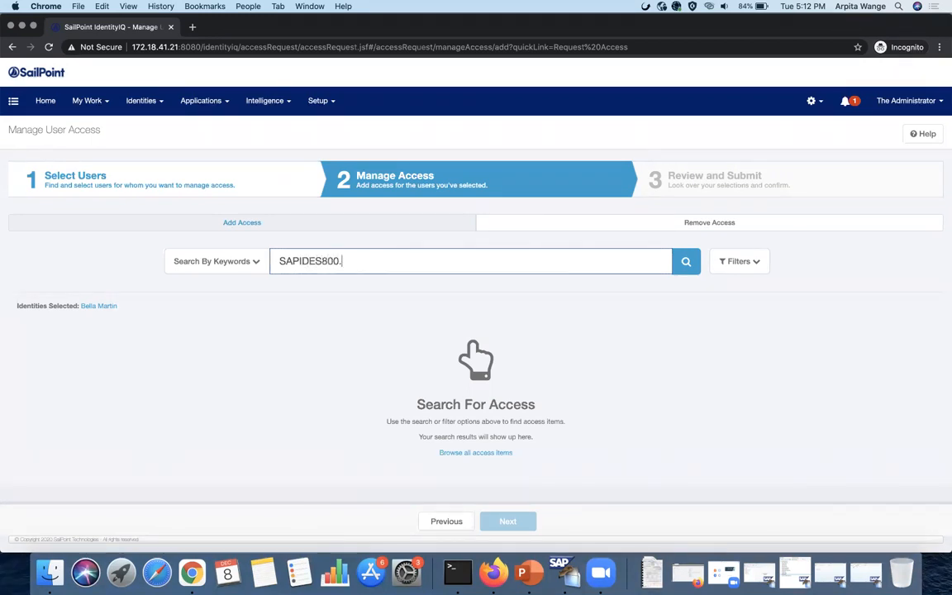
key(Return)
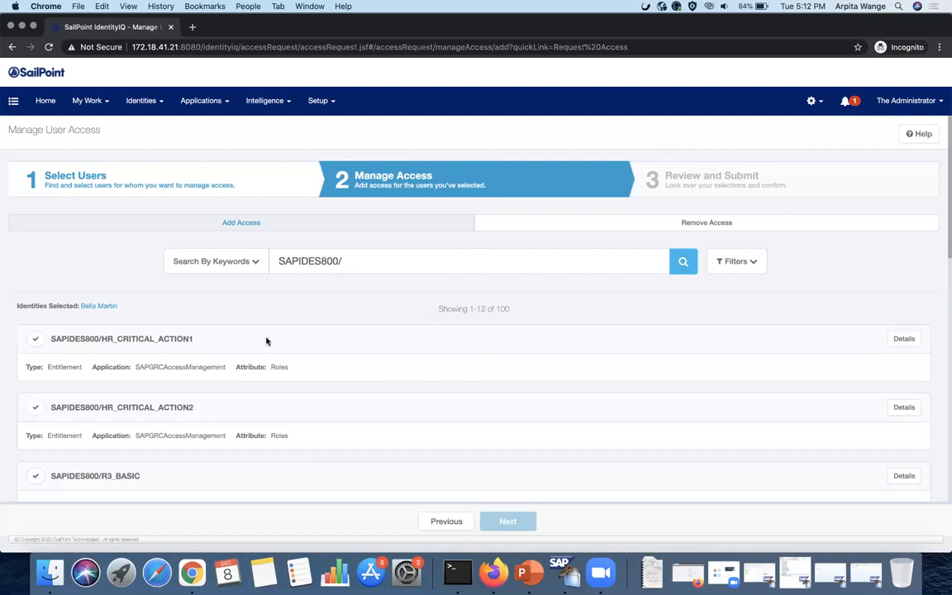
scroll(266, 340, down, 2)
click(37, 347)
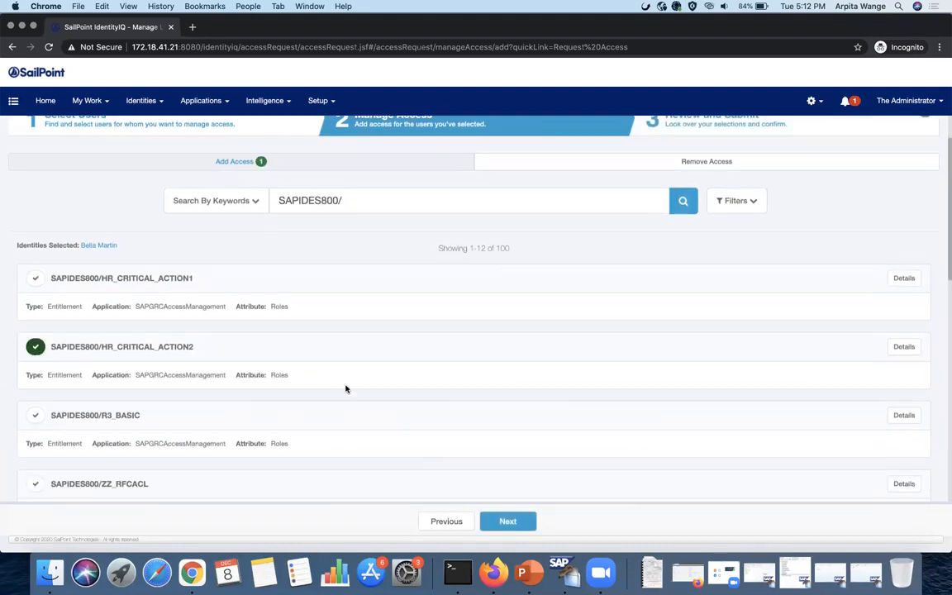
click(508, 521)
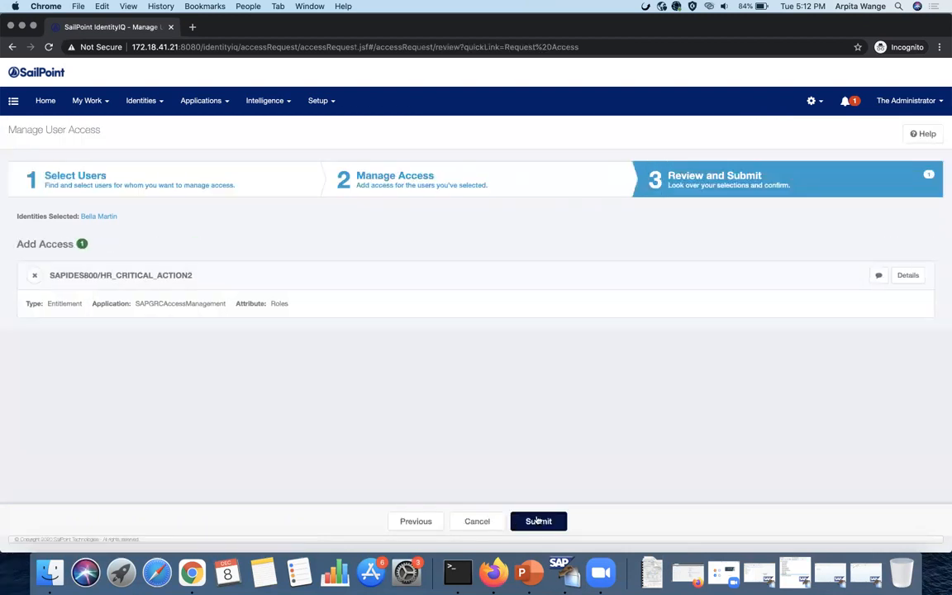
- Submit the request and fill in the GRC account form's User ID, First Name and Last Name
click(545, 520)
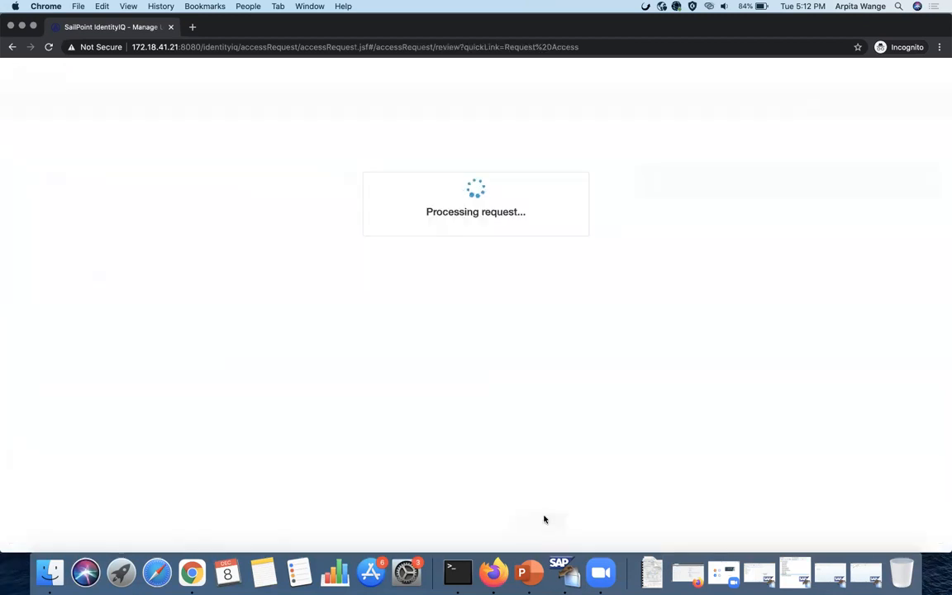
click(678, 173)
scroll(454, 268, down, 2)
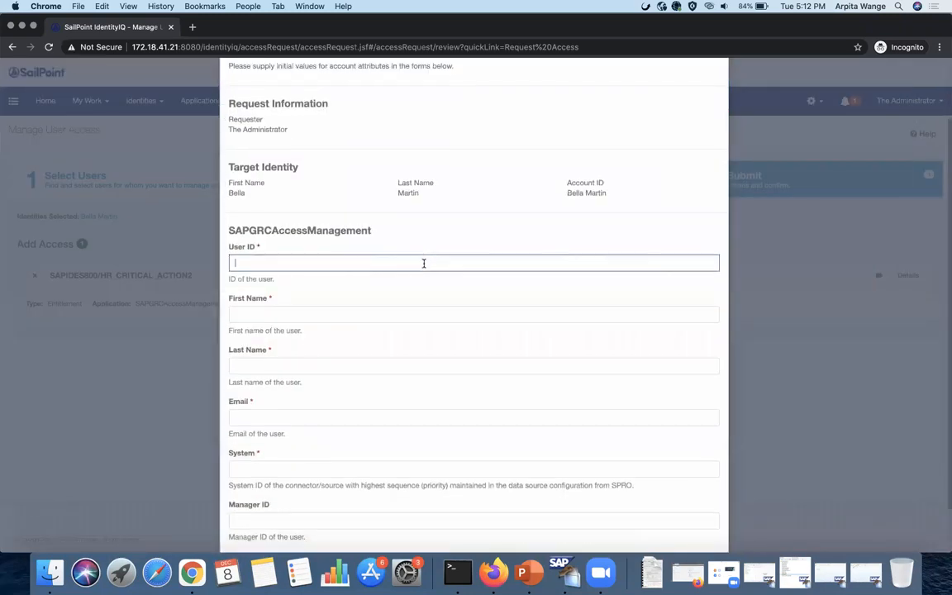
click(382, 312)
text(Be)
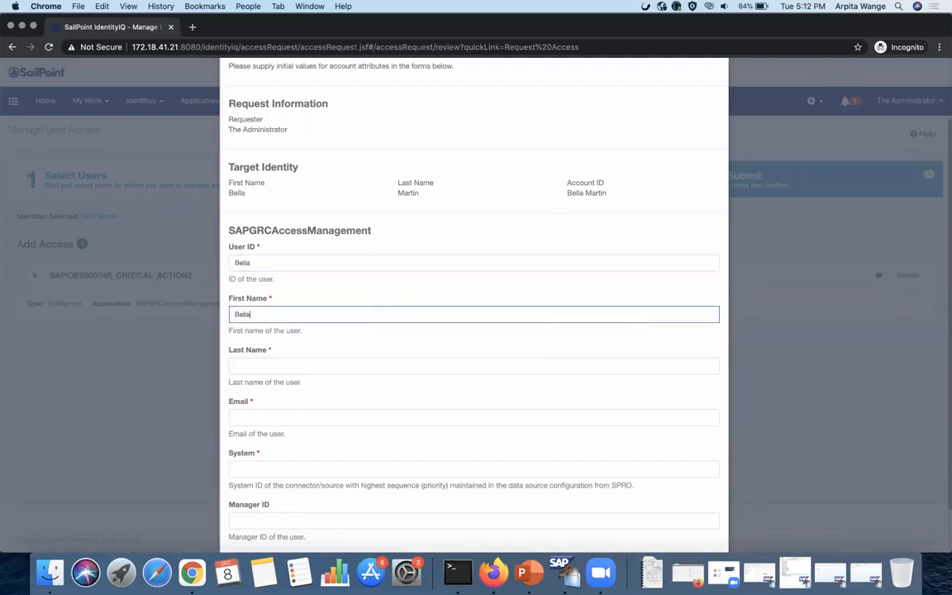
click(295, 365)
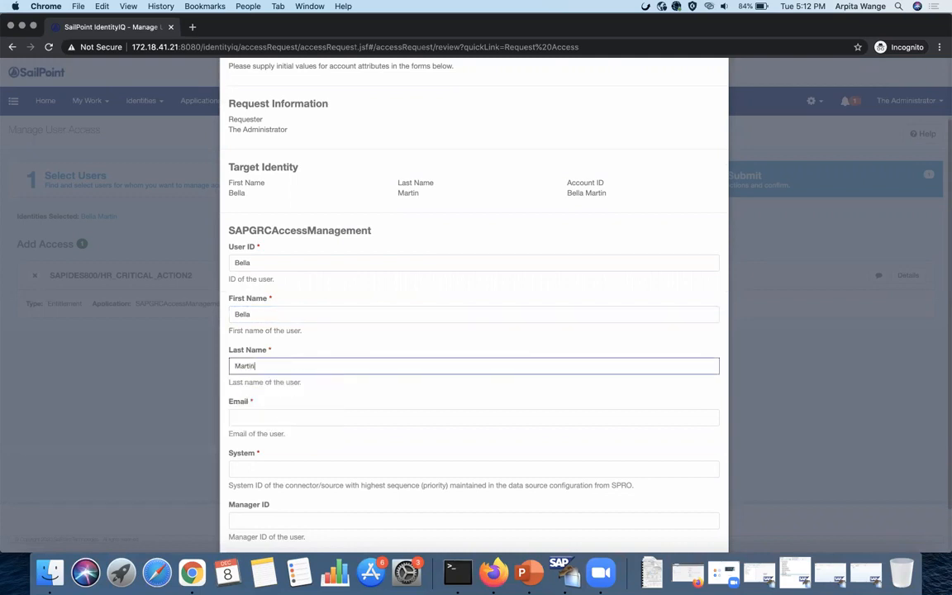
- Enter the user's email address and target system, then submit the account form
click(276, 417)
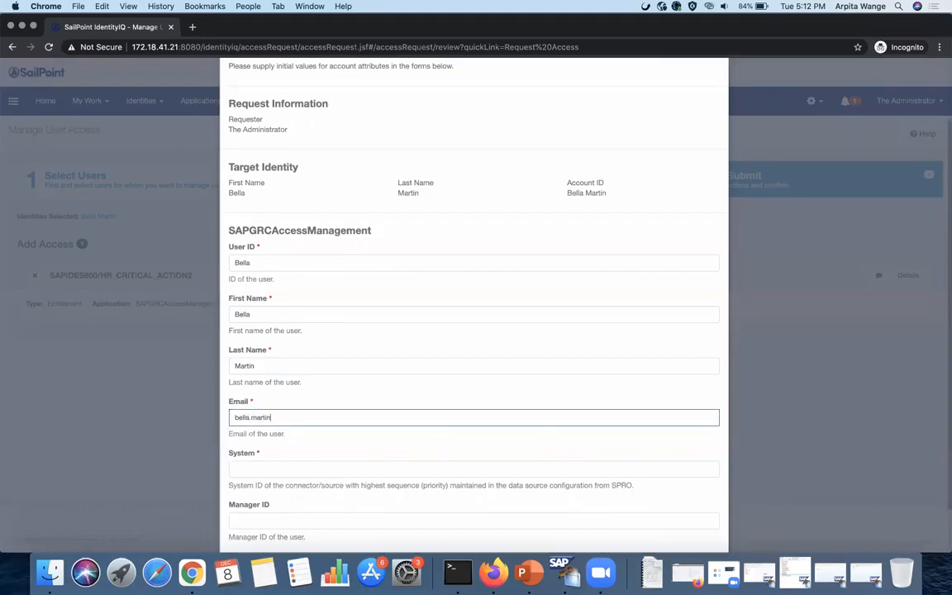
scroll(307, 357, down, 2)
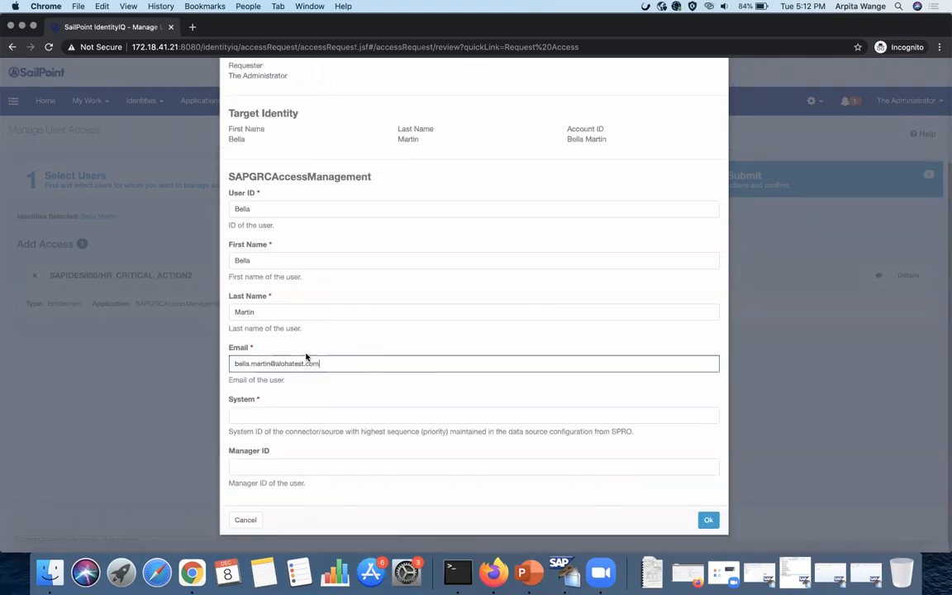
click(275, 418)
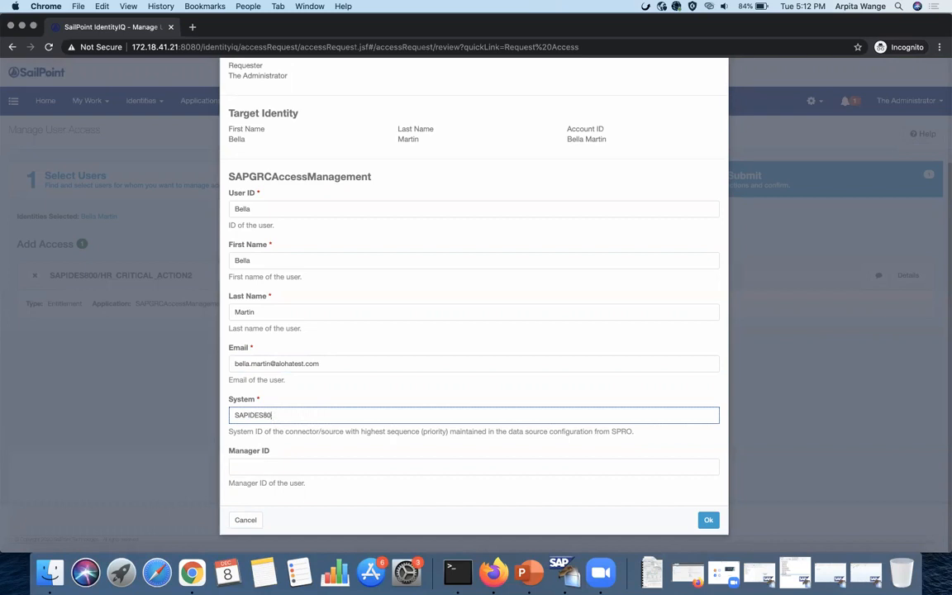
click(708, 521)
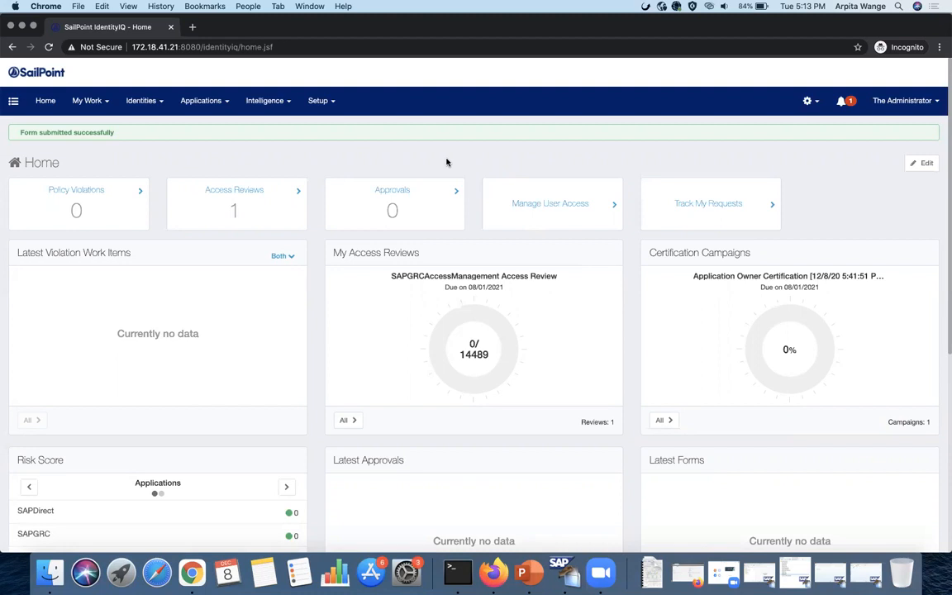
- Open the role request's details under My Work > Access Requests and check its Pending provisioning steps
click(90, 101)
click(103, 151)
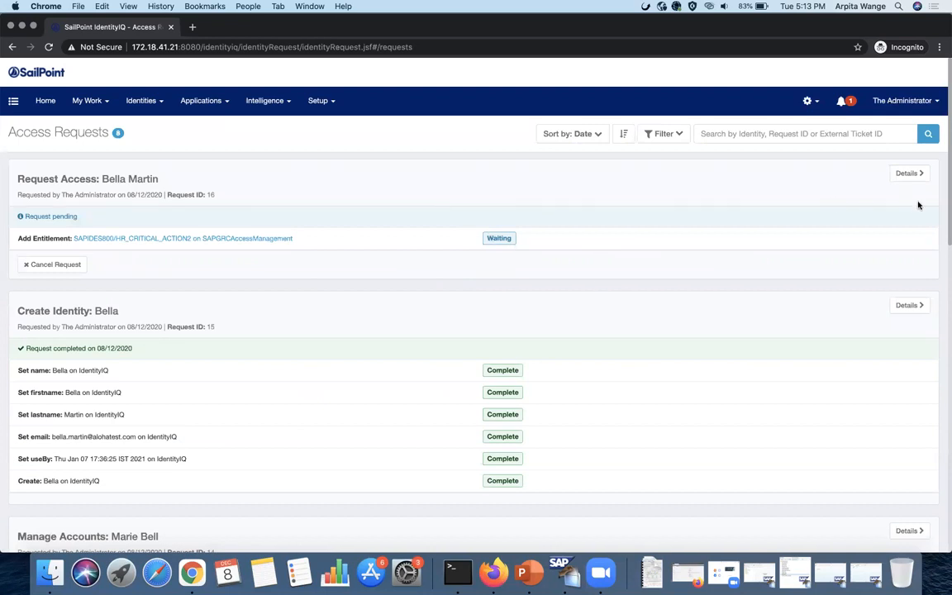
click(914, 175)
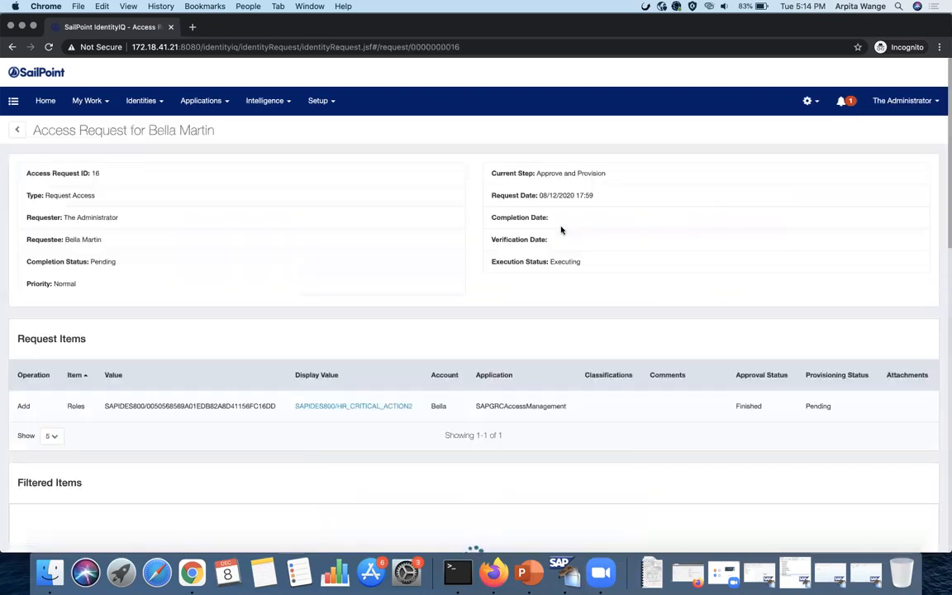
scroll(561, 230, down, 15)
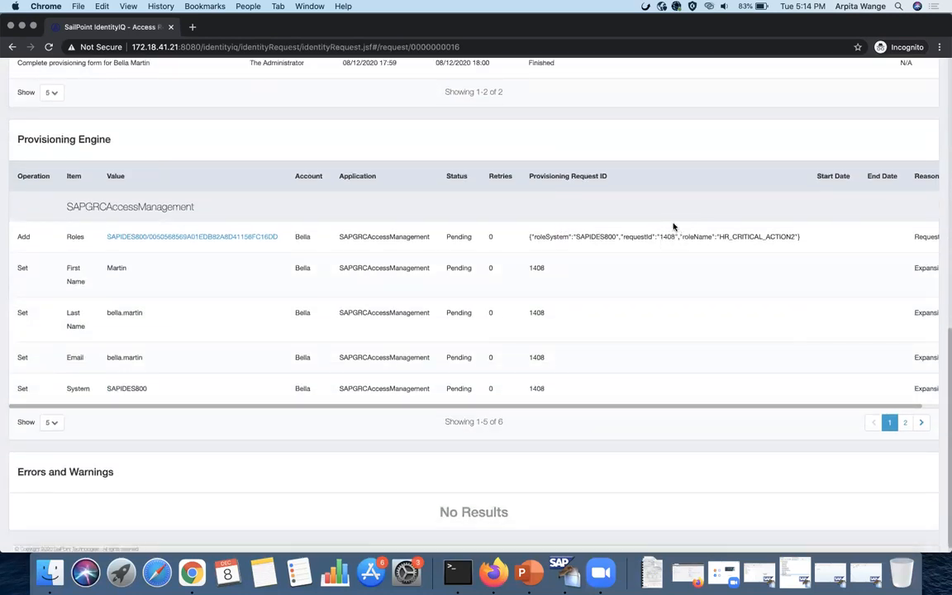
scroll(624, 299, up, 3)
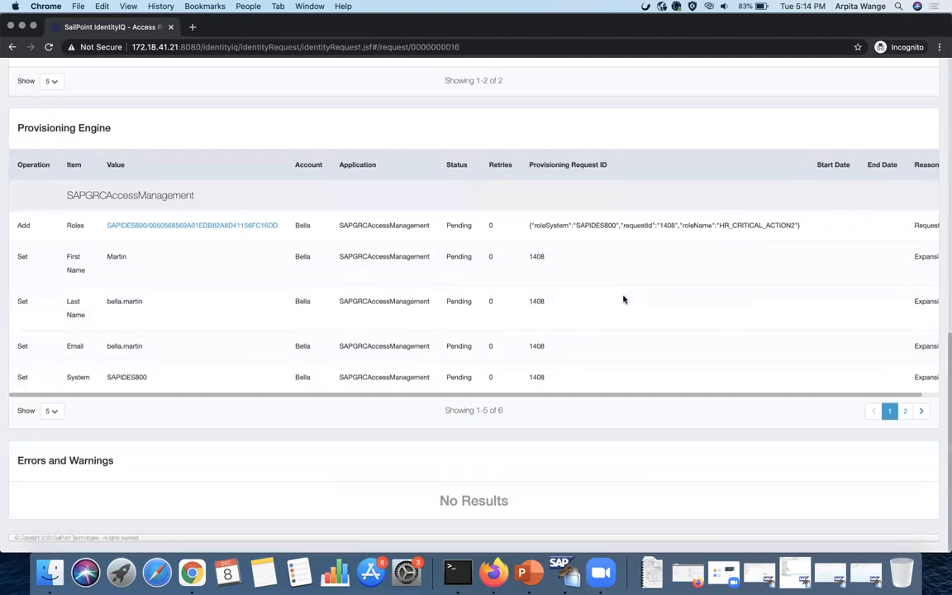
scroll(623, 299, up, 4)
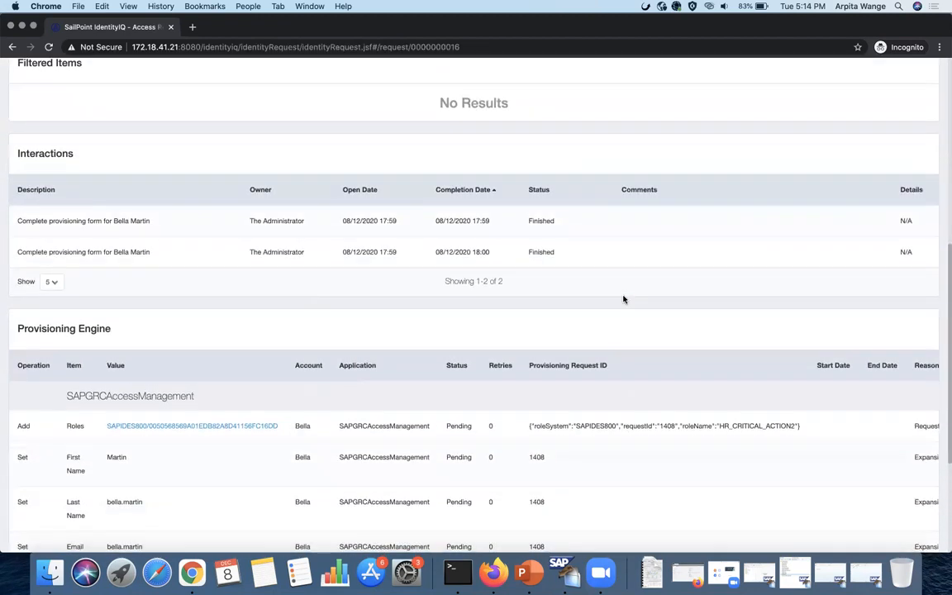
scroll(624, 299, down, 2)
scroll(623, 299, down, 3)
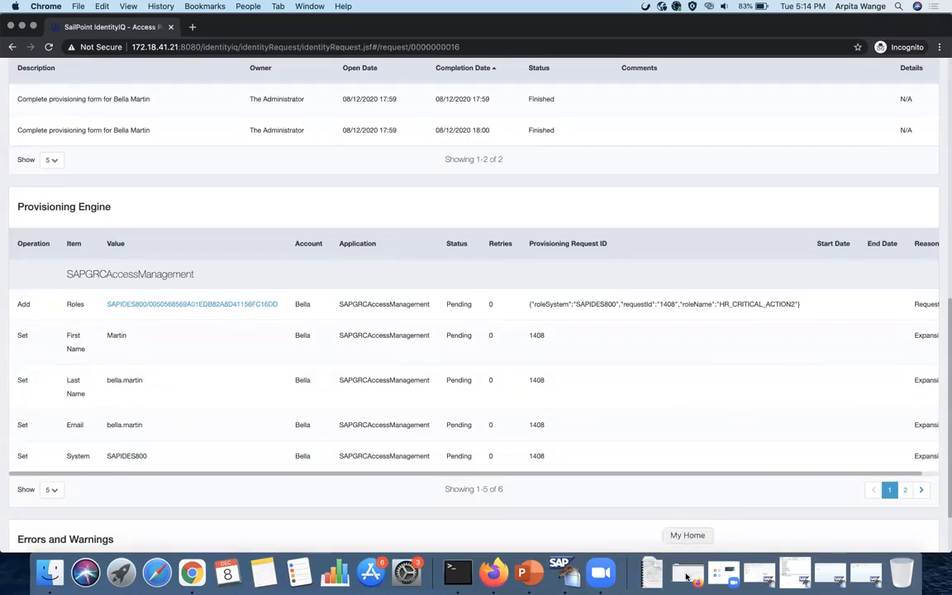
click(677, 576)
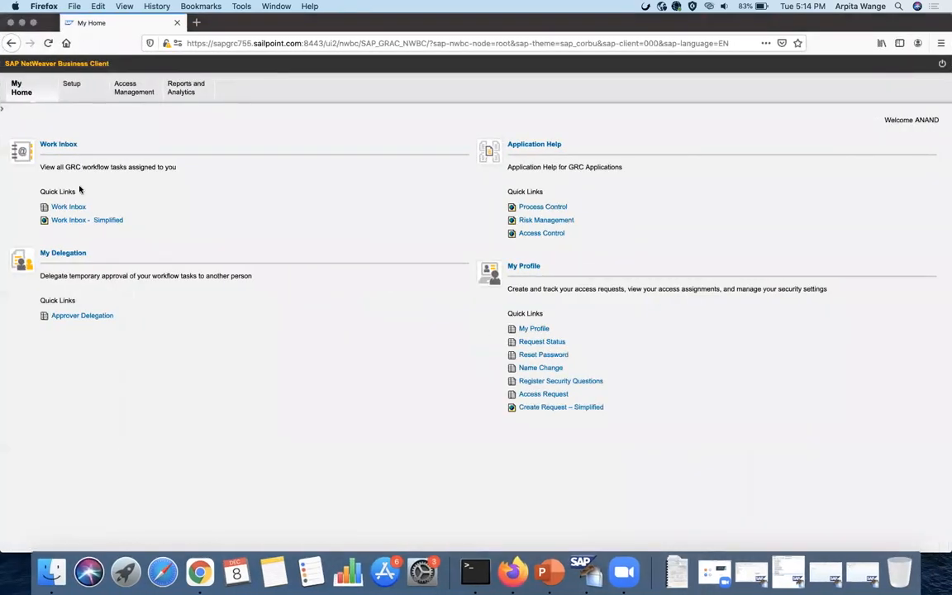
- Reload the SAP GRC page and log back on, continuing past the logon check
click(48, 43)
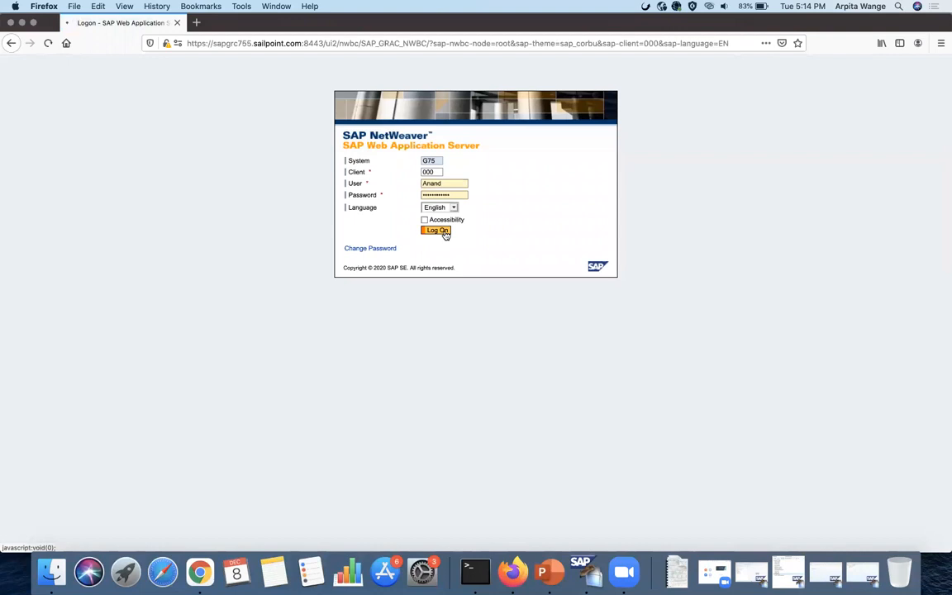
click(440, 231)
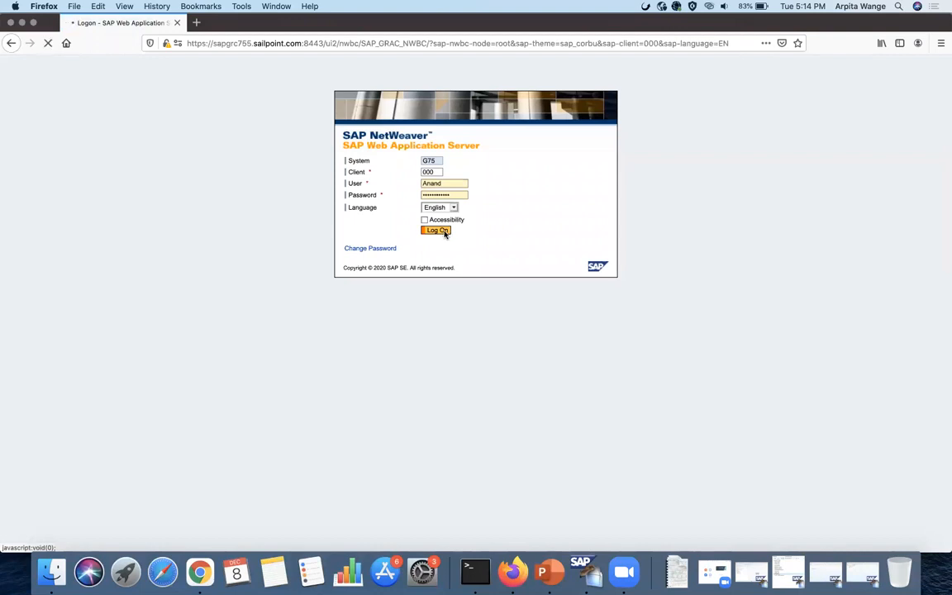
click(373, 295)
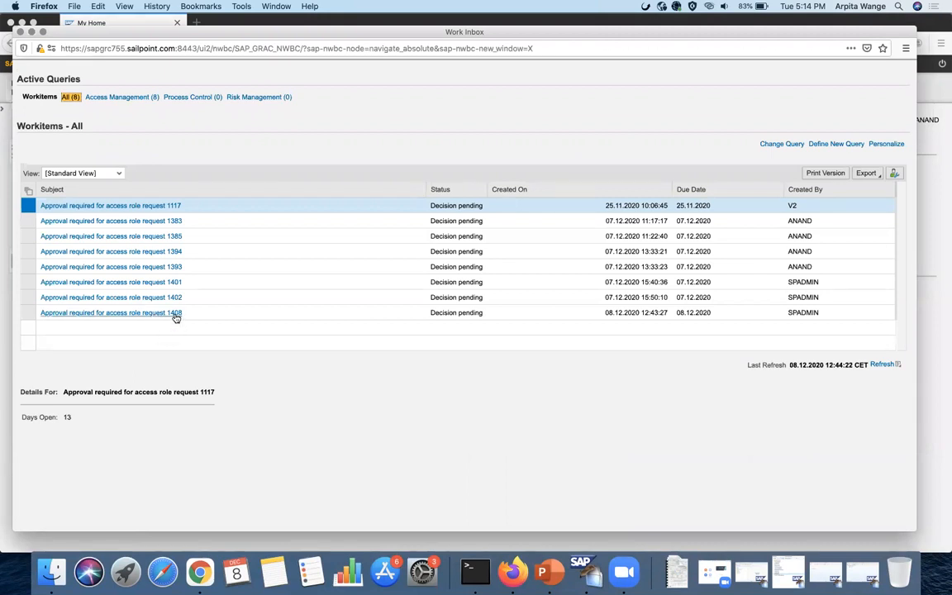
- Open access request 1408 and submit the approval, confirming with the approver password
click(175, 316)
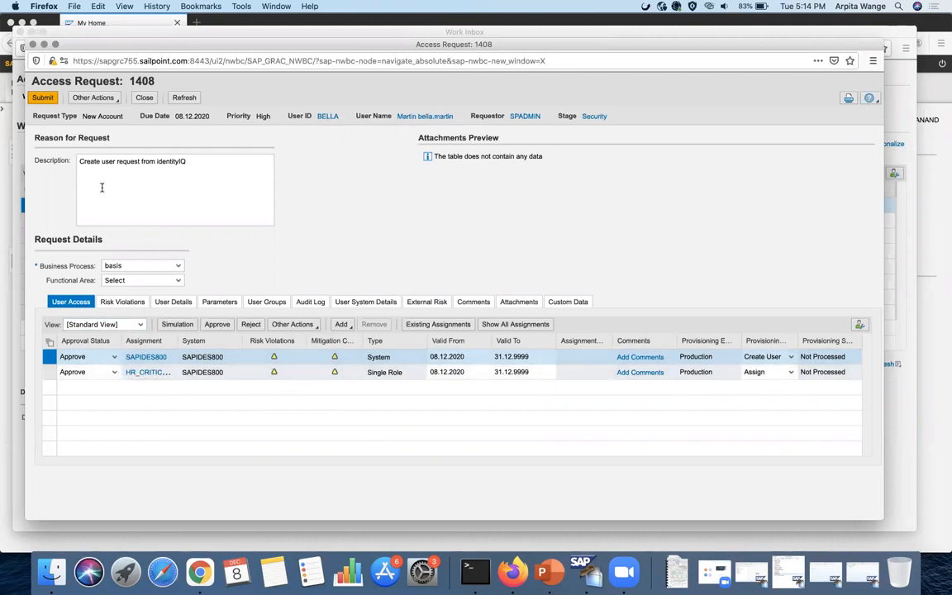
click(44, 100)
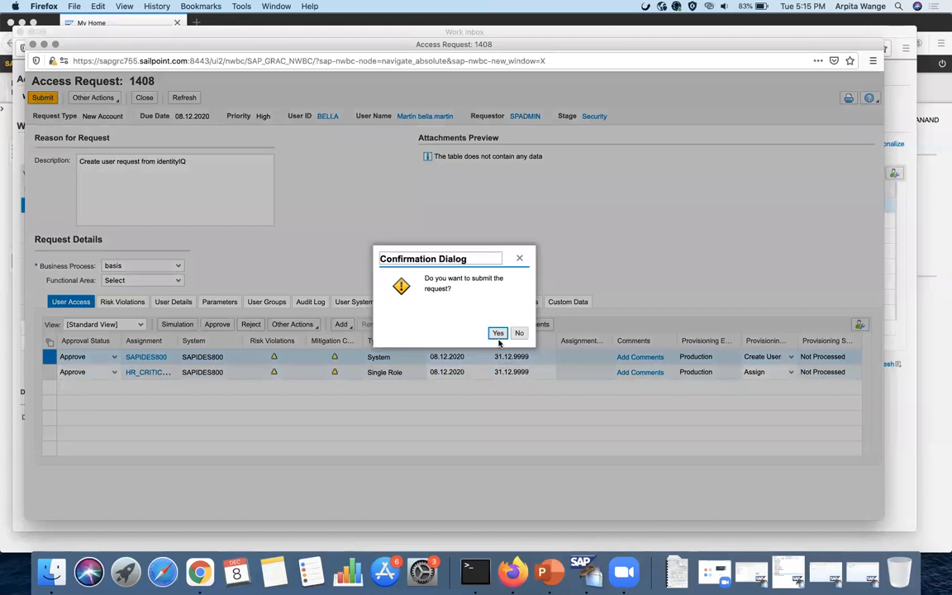
click(497, 333)
click(502, 312)
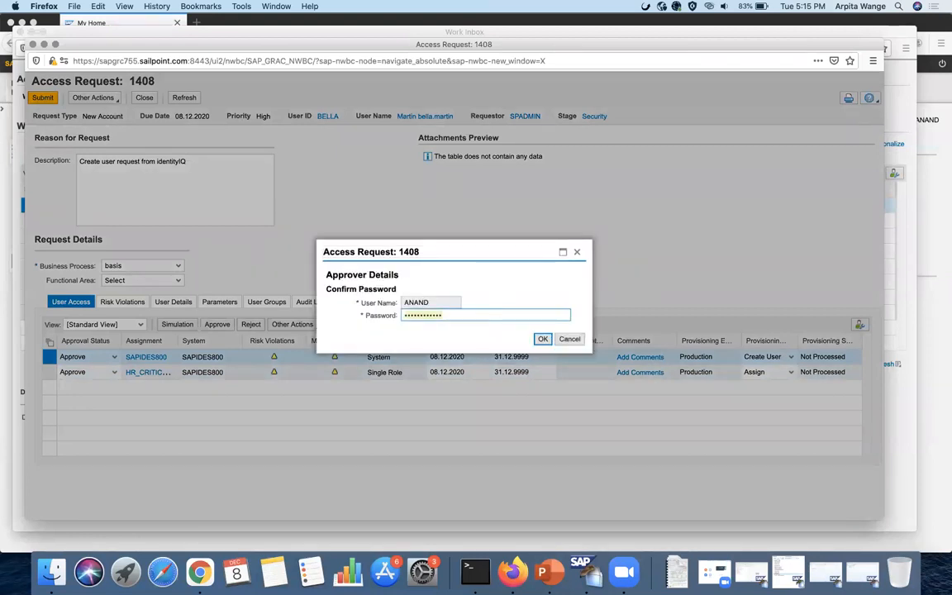
text(••)
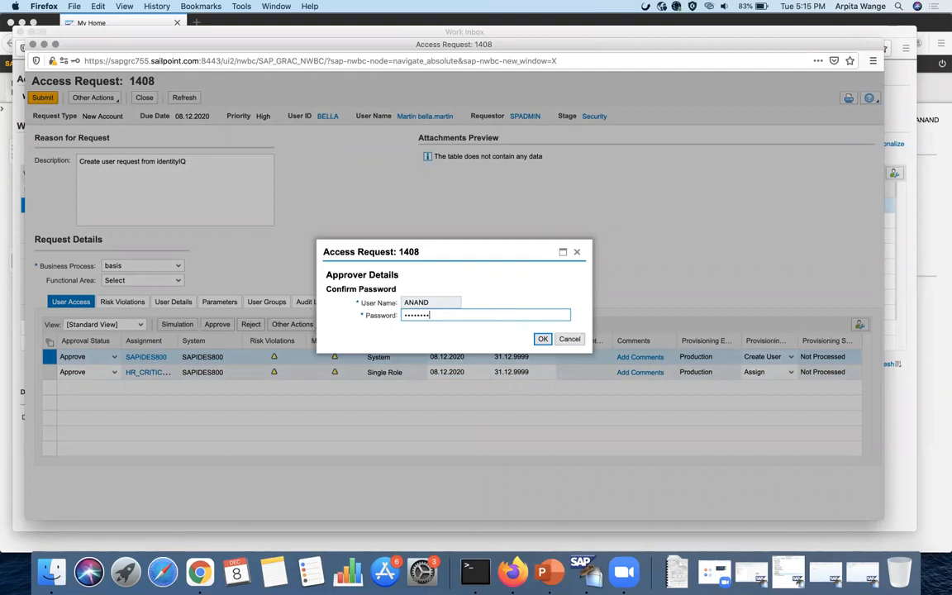
click(542, 338)
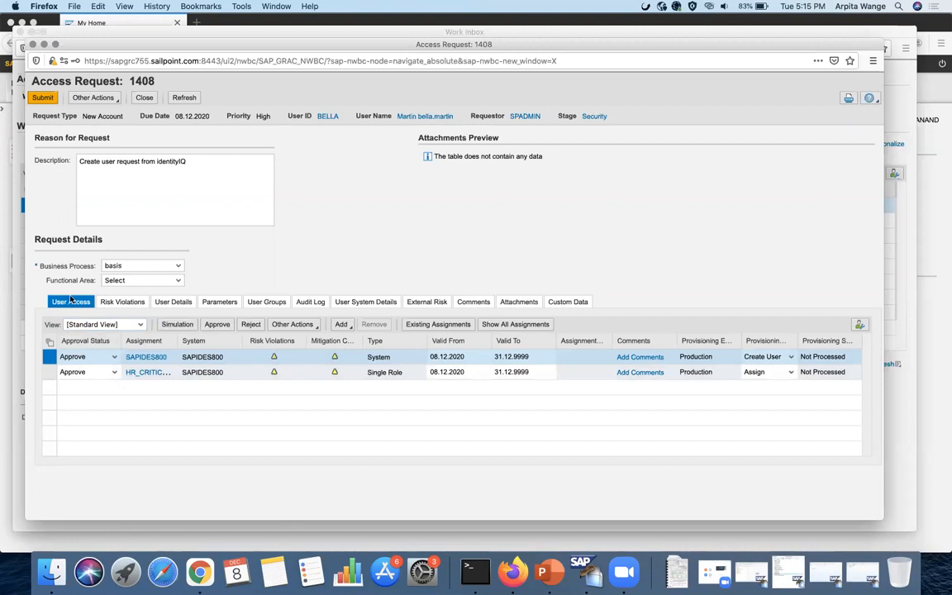
- Submit the approval again with password confirmation, then close the completed request
click(52, 98)
click(497, 333)
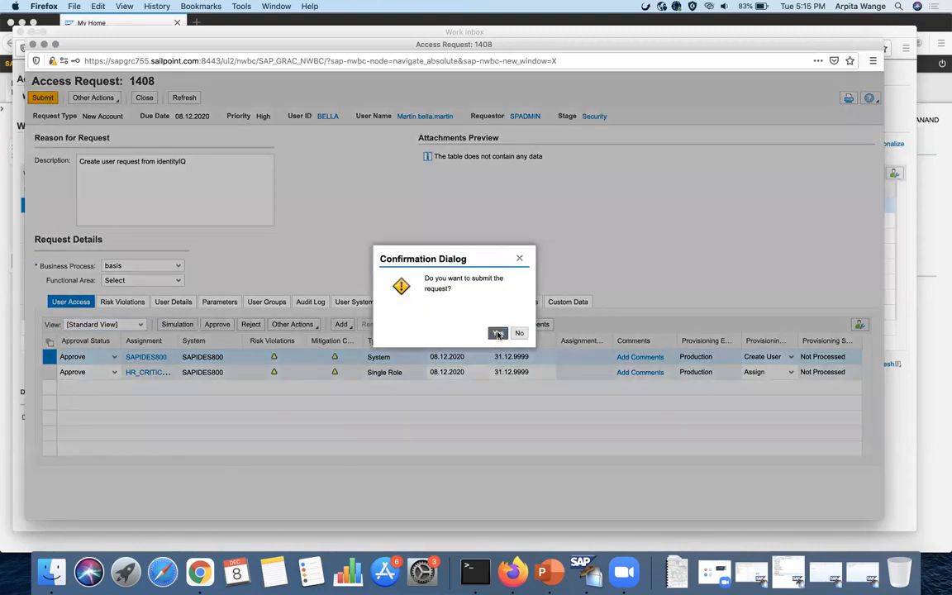
text(•)
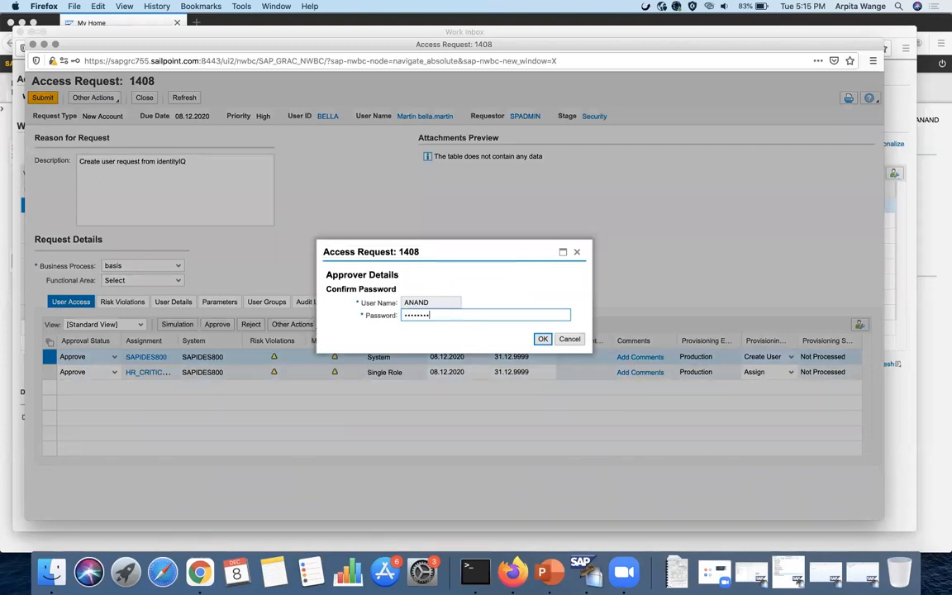
click(542, 339)
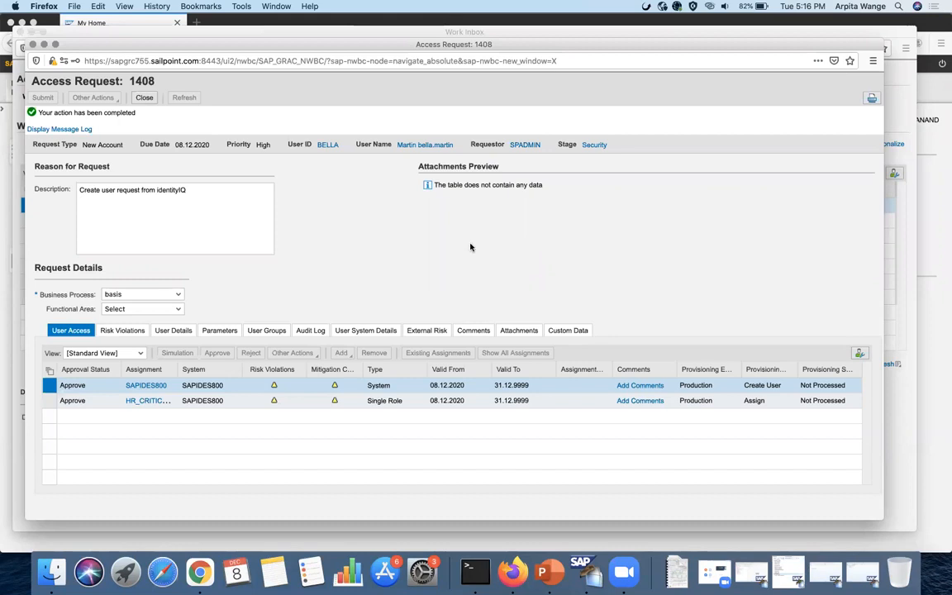
click(145, 99)
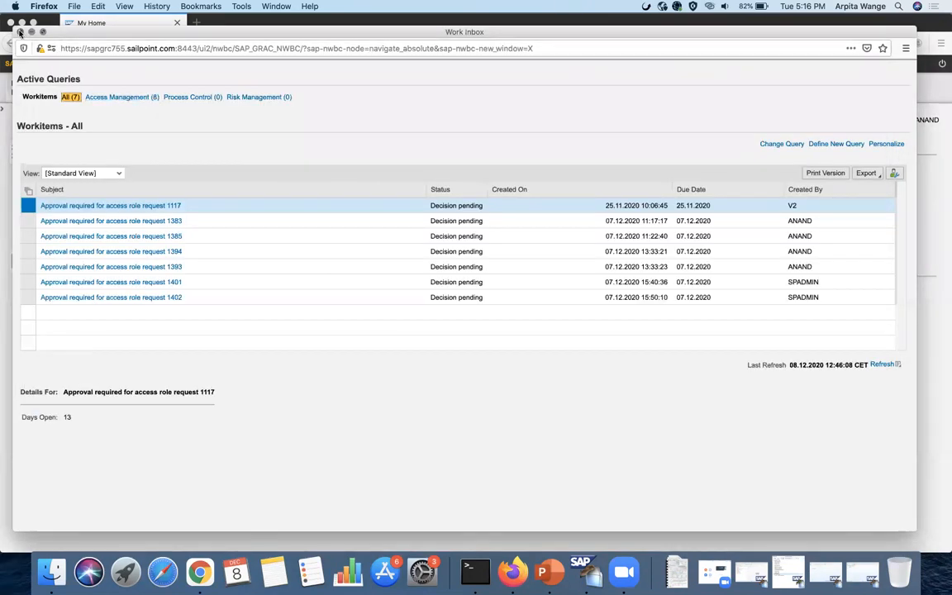
- Return to IdentityIQ and search the Tasks list for 'perform'
click(19, 31)
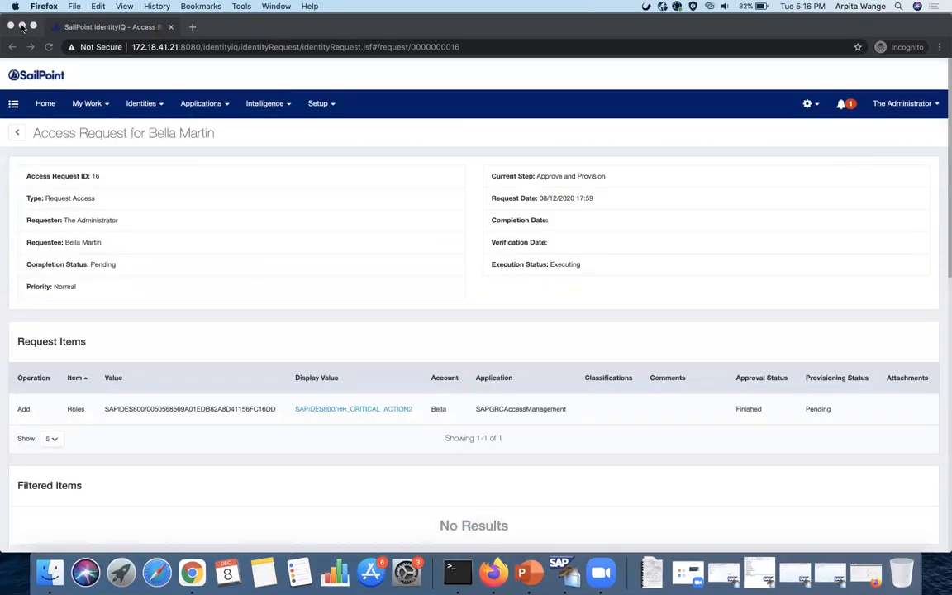
click(21, 26)
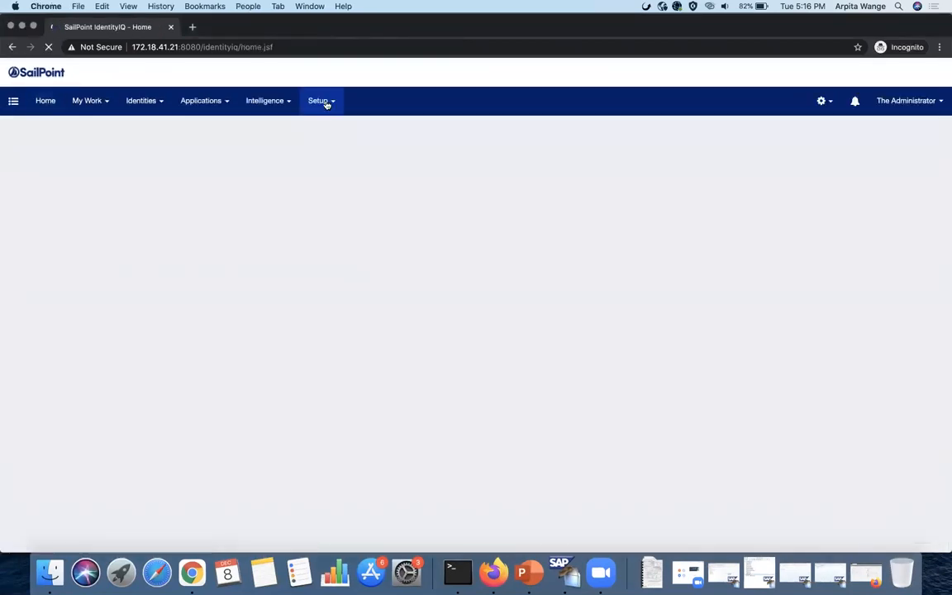
click(323, 99)
click(349, 231)
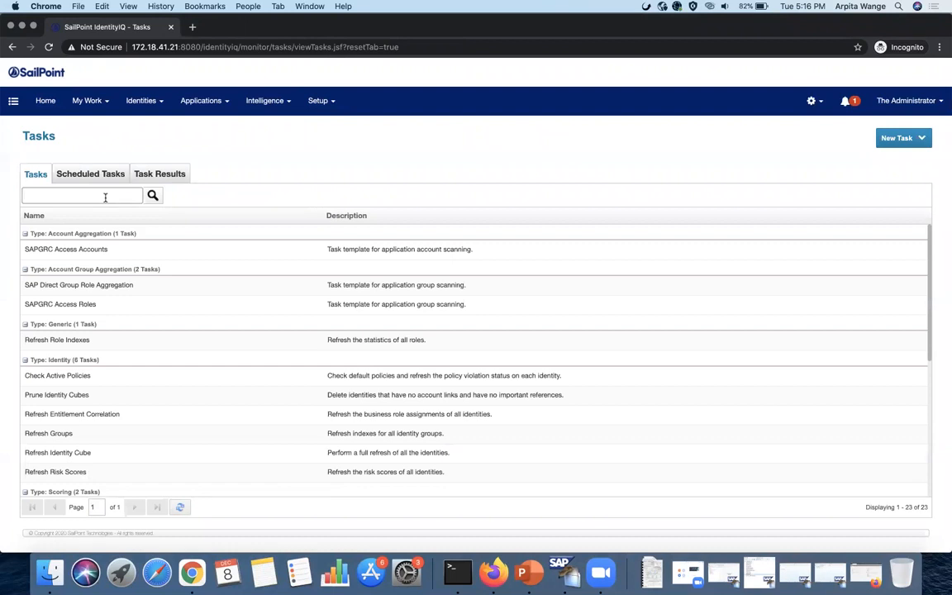
text(perform)
key(Return)
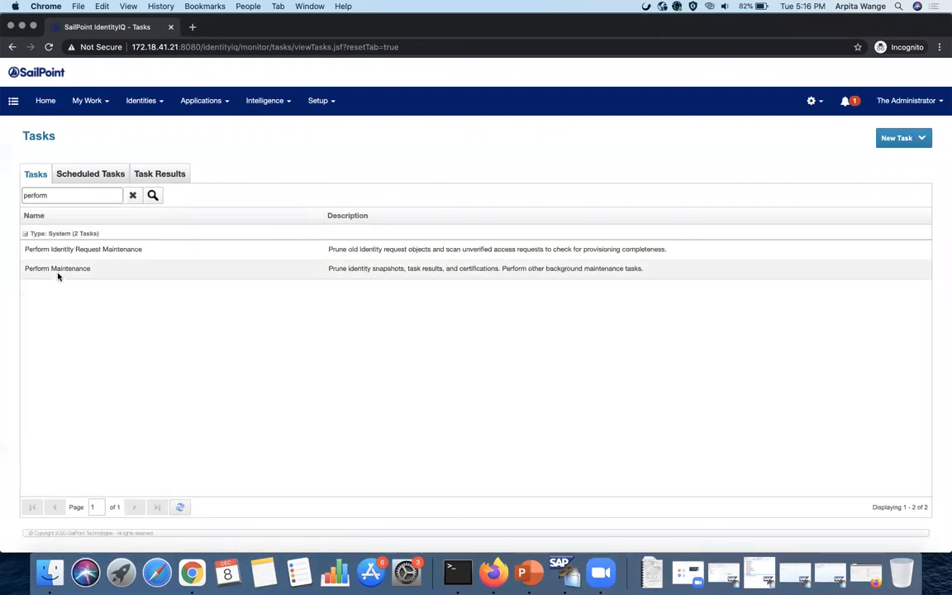
- Run Perform Maintenance and Perform Identity Request Maintenance in the background, then view Task Results
click(57, 271)
click(92, 318)
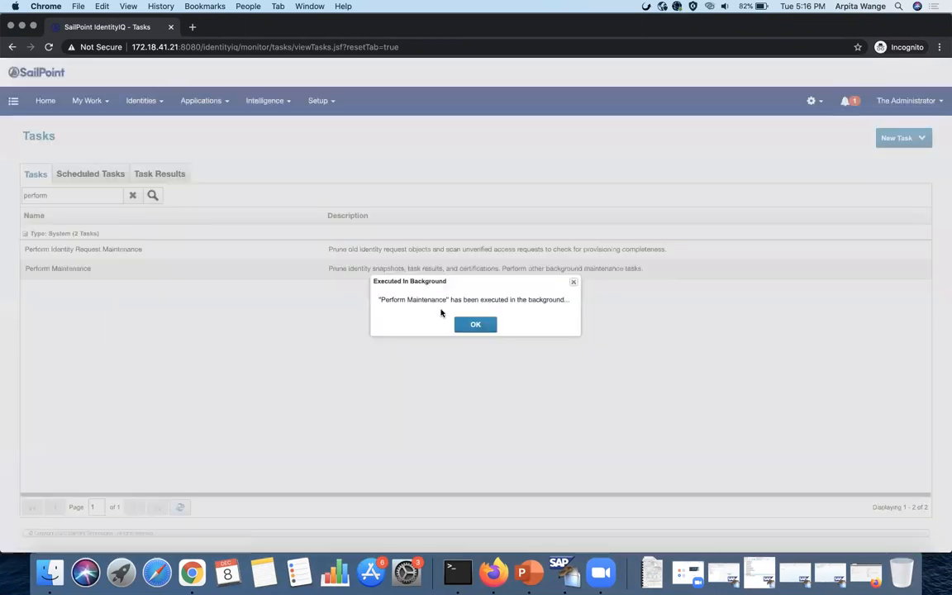
click(475, 324)
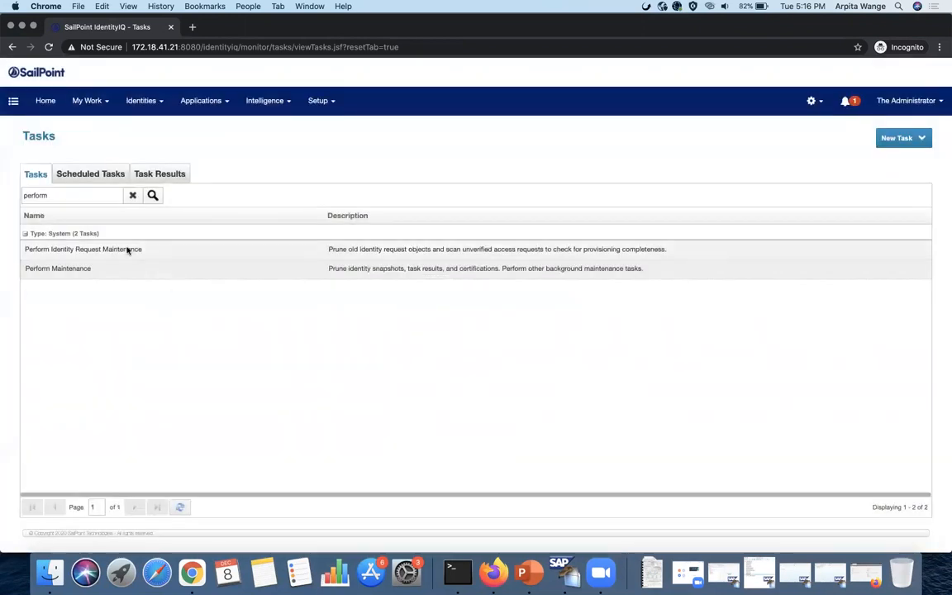
click(128, 250)
click(165, 290)
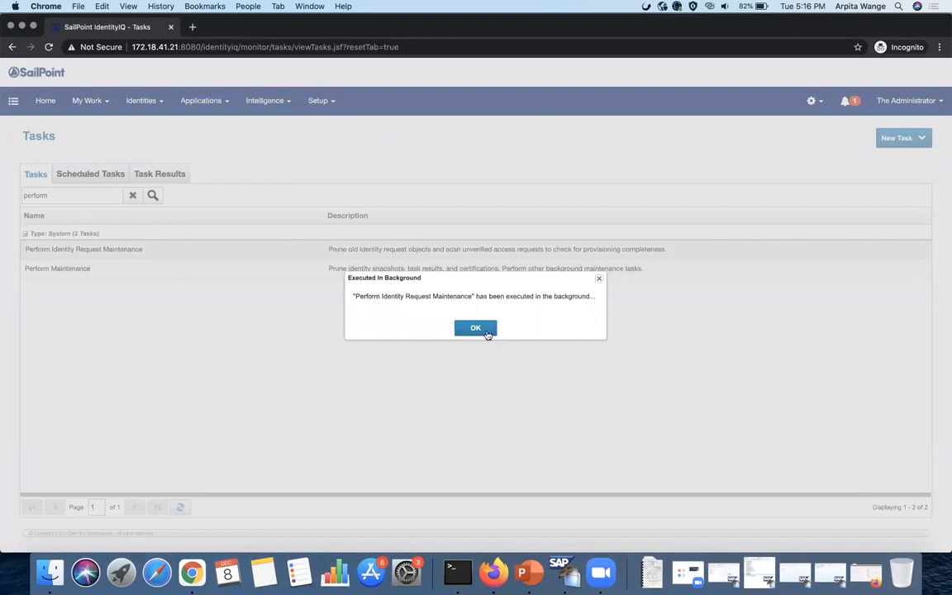
click(486, 331)
click(165, 176)
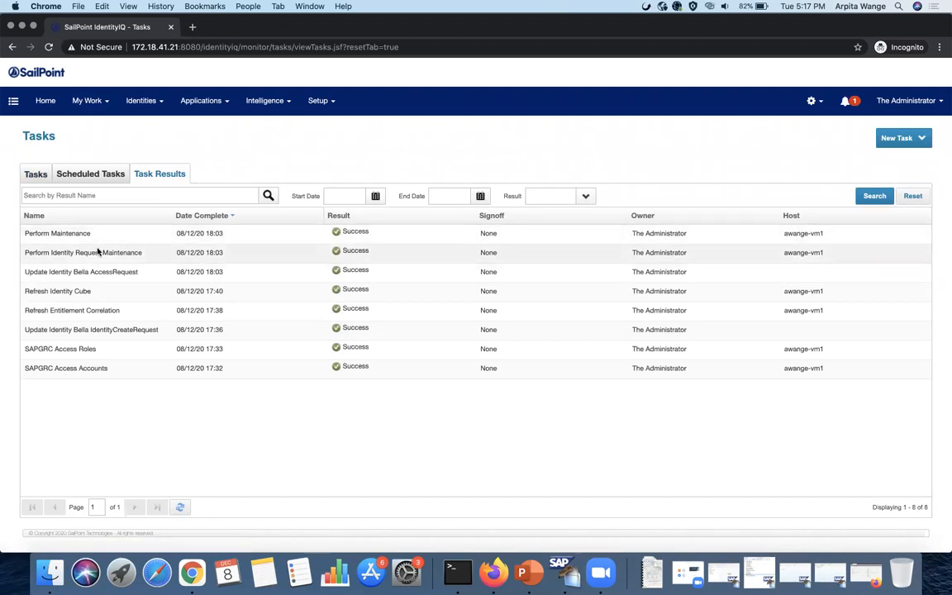
- Reopen the target user's access request details from My Work > Access Requests
click(107, 101)
click(103, 151)
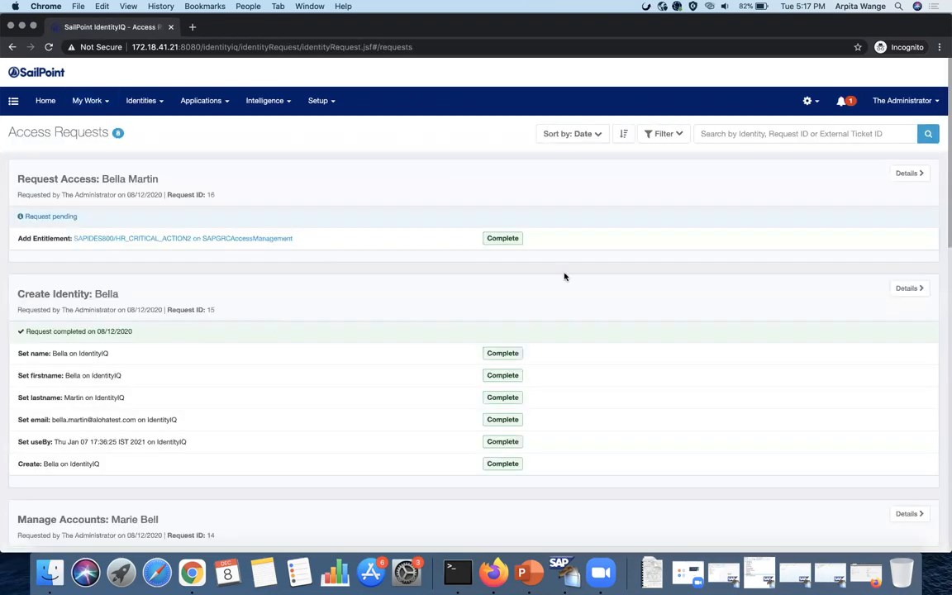
click(906, 173)
scroll(549, 243, down, 1)
scroll(549, 243, down, 10)
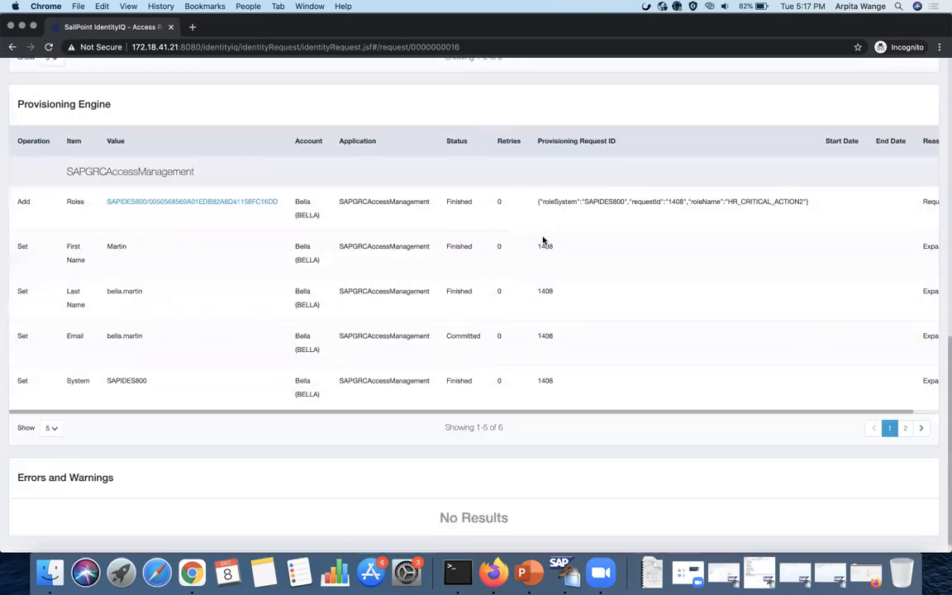
scroll(542, 240, up, 10)
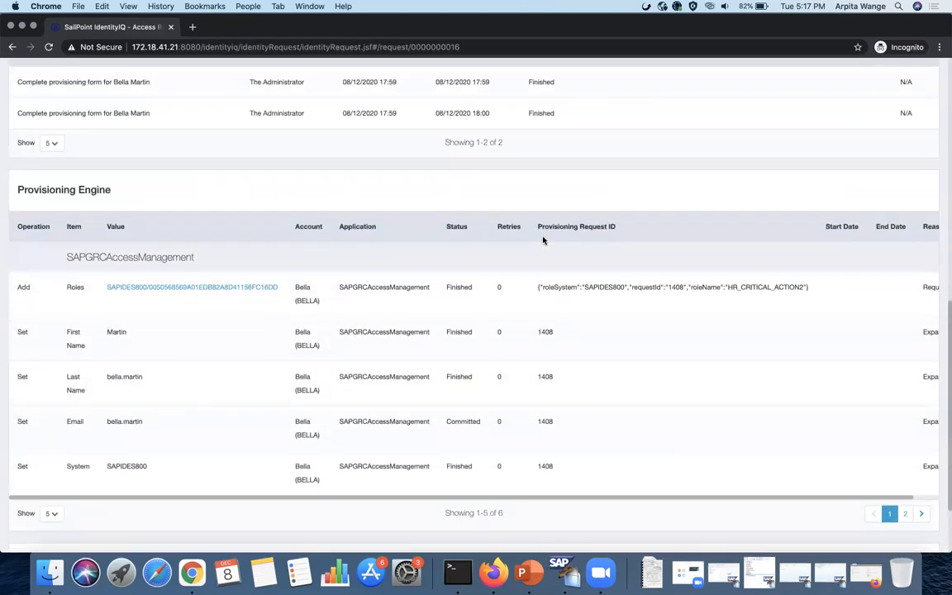
scroll(543, 241, up, 3)
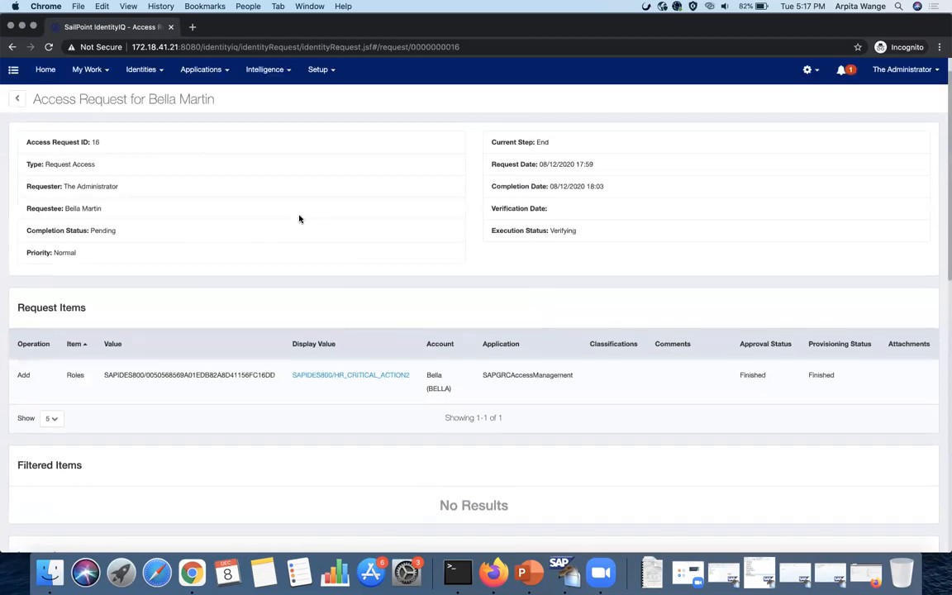
scroll(253, 211, up, 1)
- Expand the target user's SAPGRCAccessManagement account to show role SAPIDES800/HR_CRITICAL_ACTION2
click(152, 128)
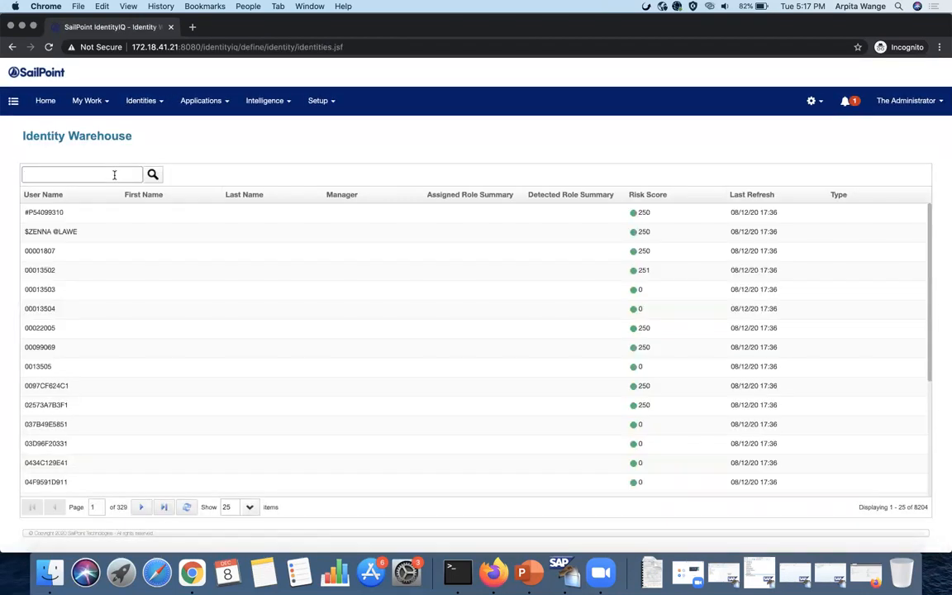
text(bella)
key(Return)
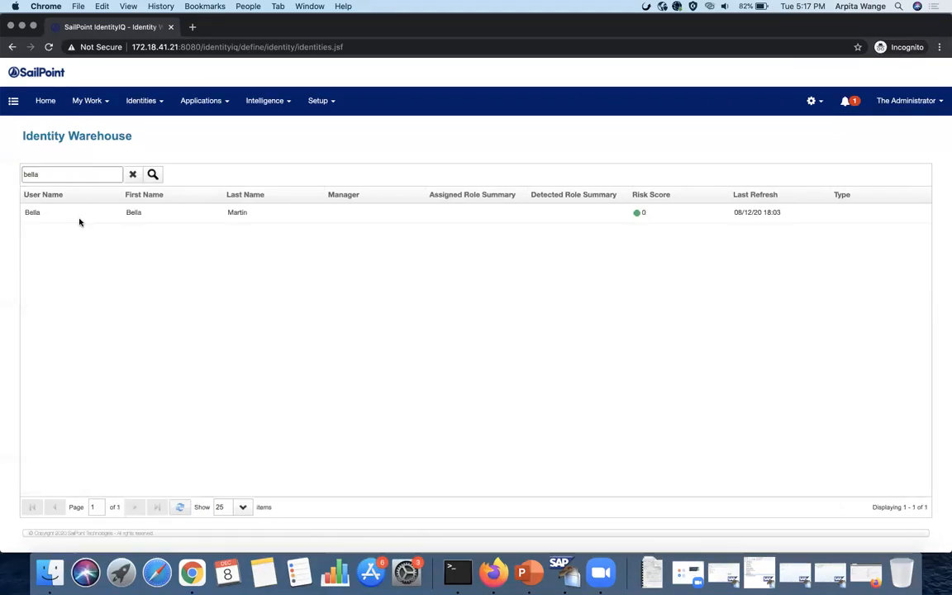
click(78, 218)
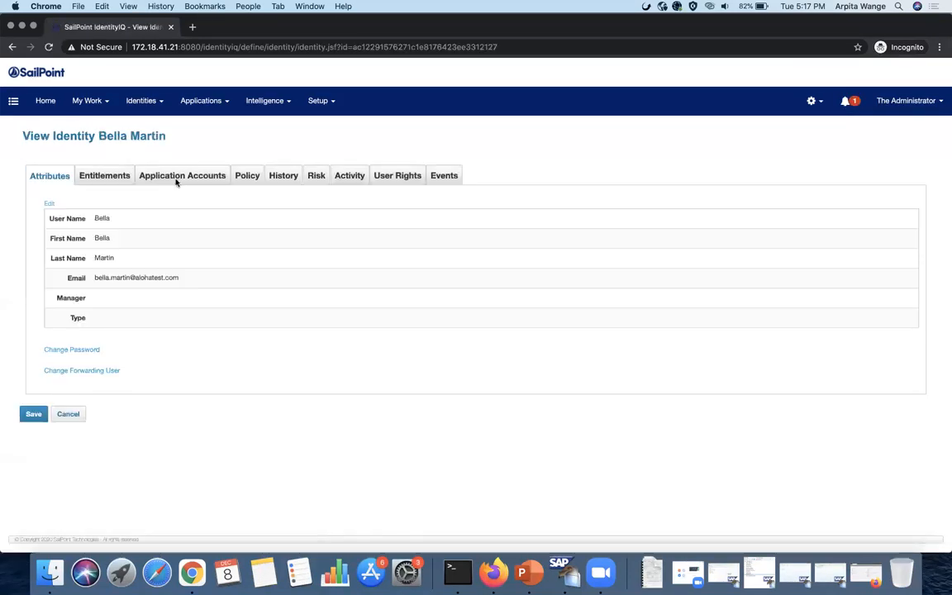
click(177, 177)
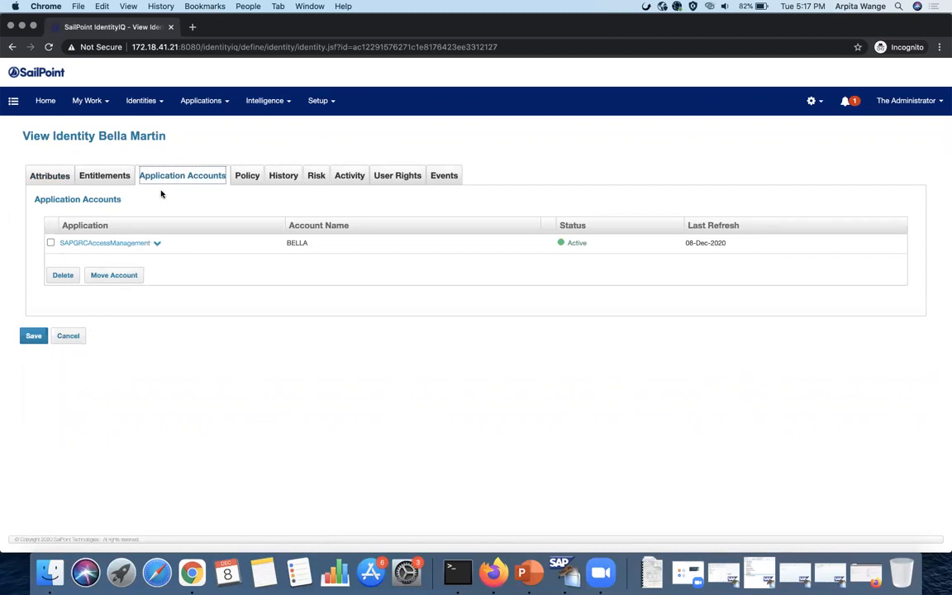
click(157, 244)
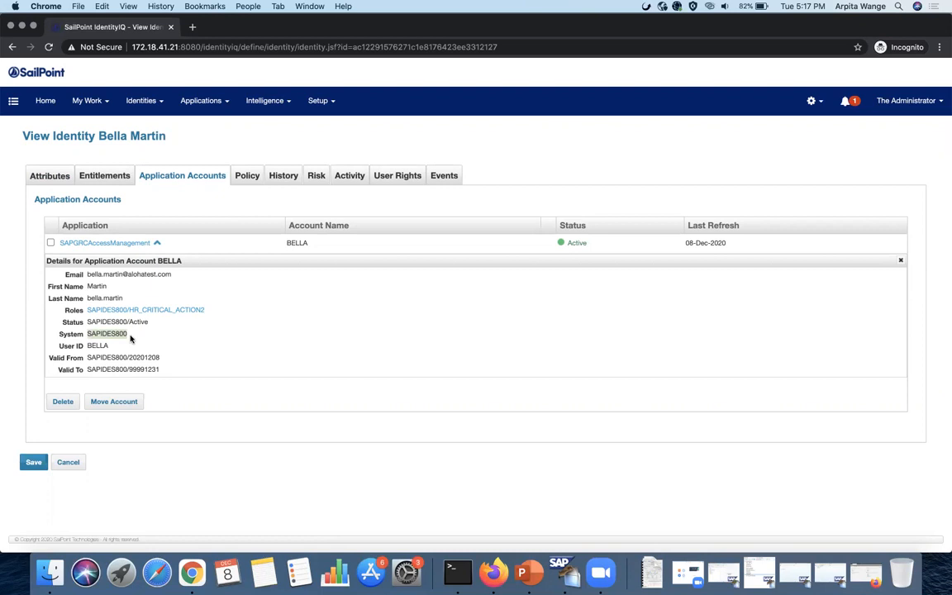
drag(206, 309, 88, 307)
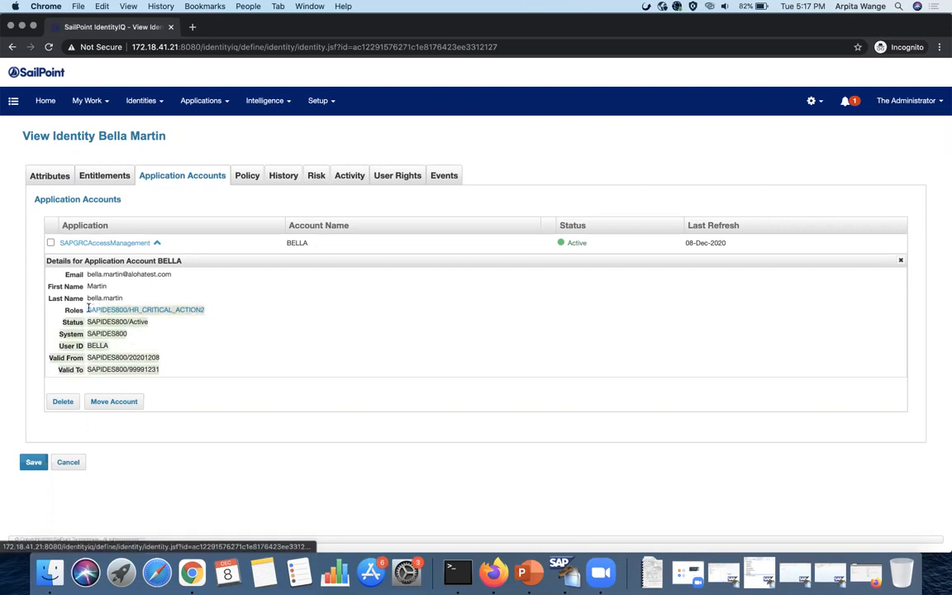
click(180, 284)
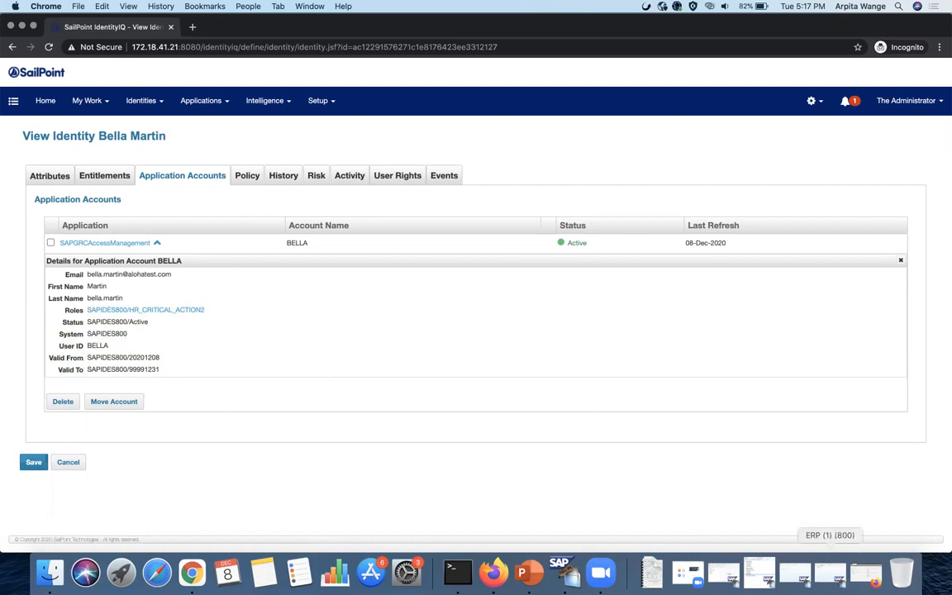
click(829, 572)
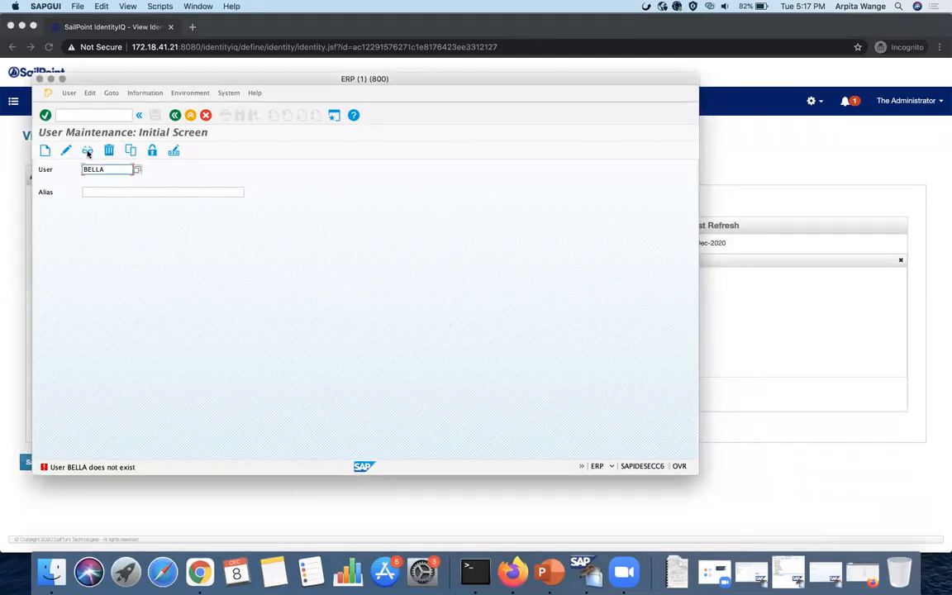
click(88, 152)
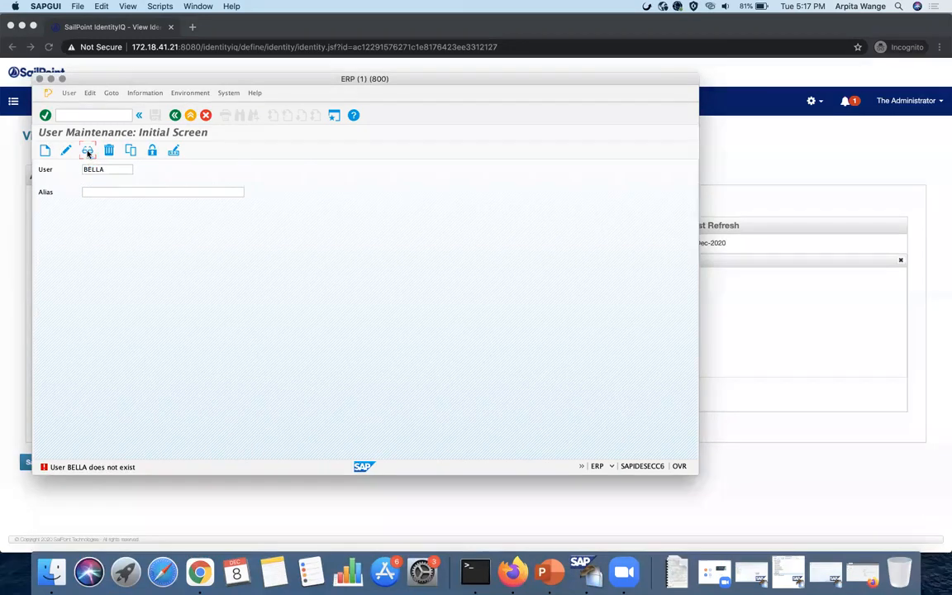
click(87, 152)
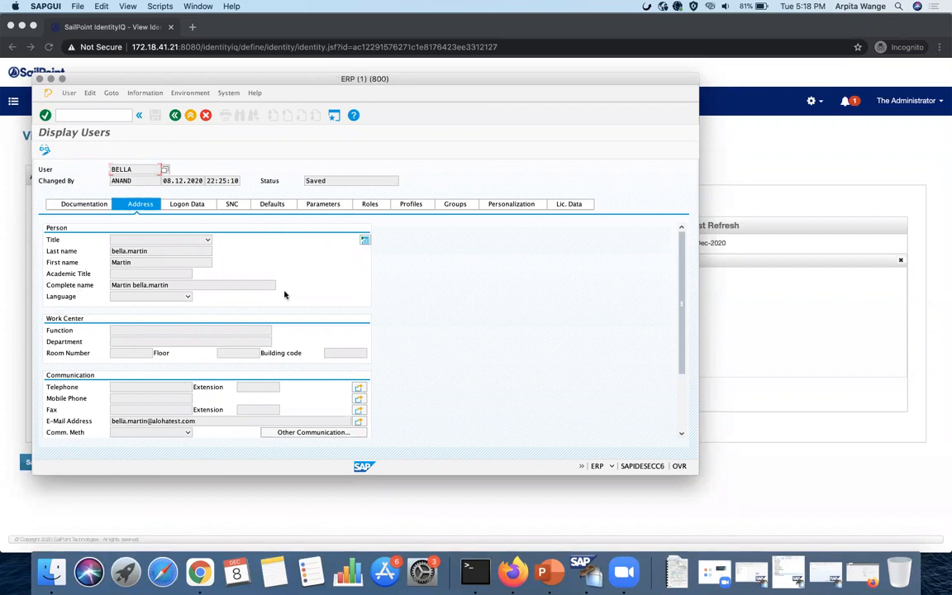
click(379, 205)
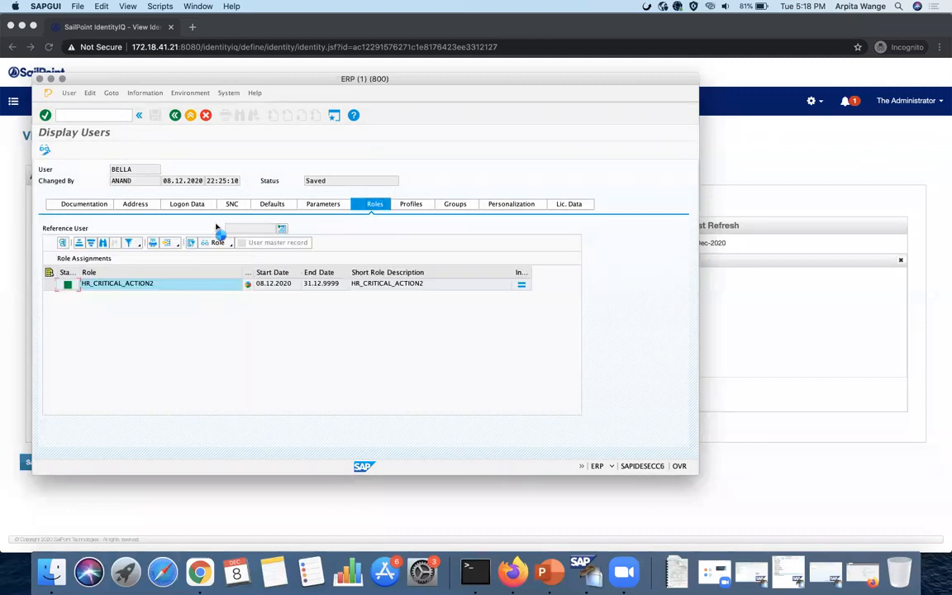
click(207, 115)
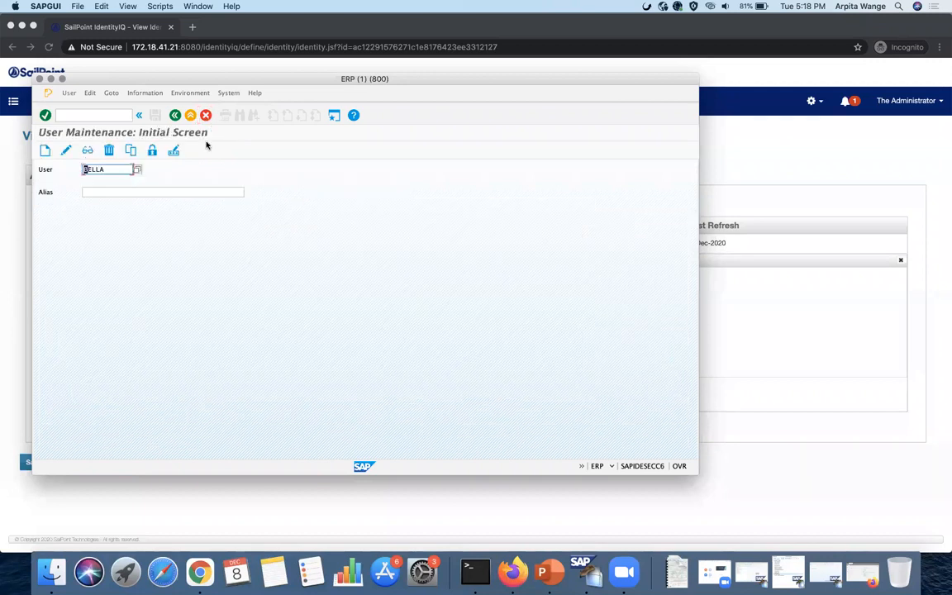
click(51, 78)
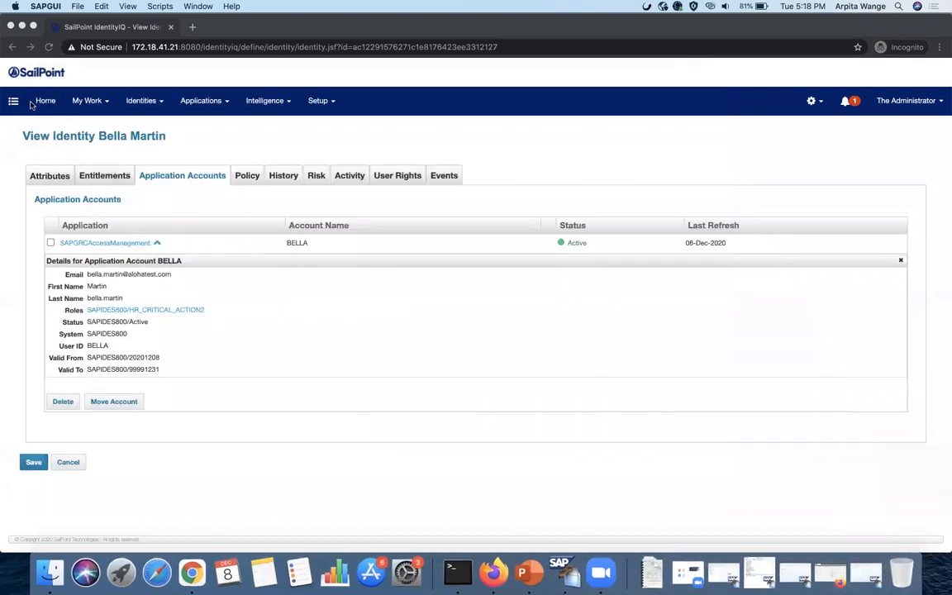
- Go to the Home dashboard and open Manage User Access from the Manage Access quick links
click(42, 101)
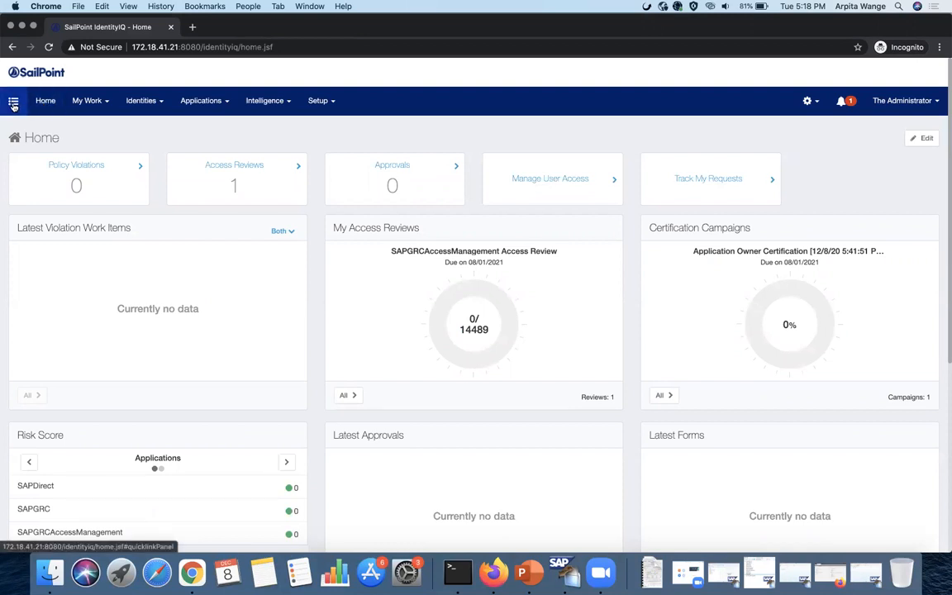
click(13, 103)
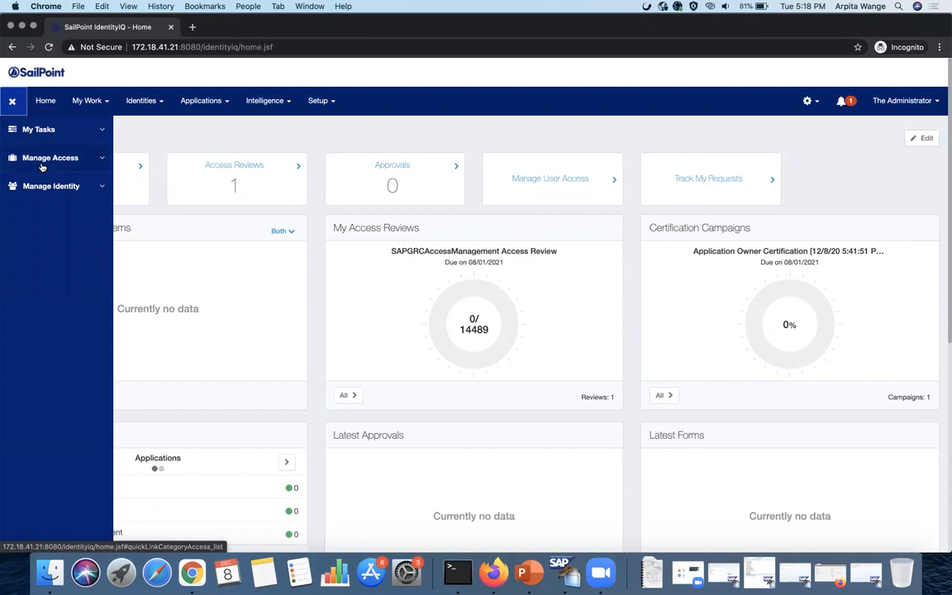
click(41, 165)
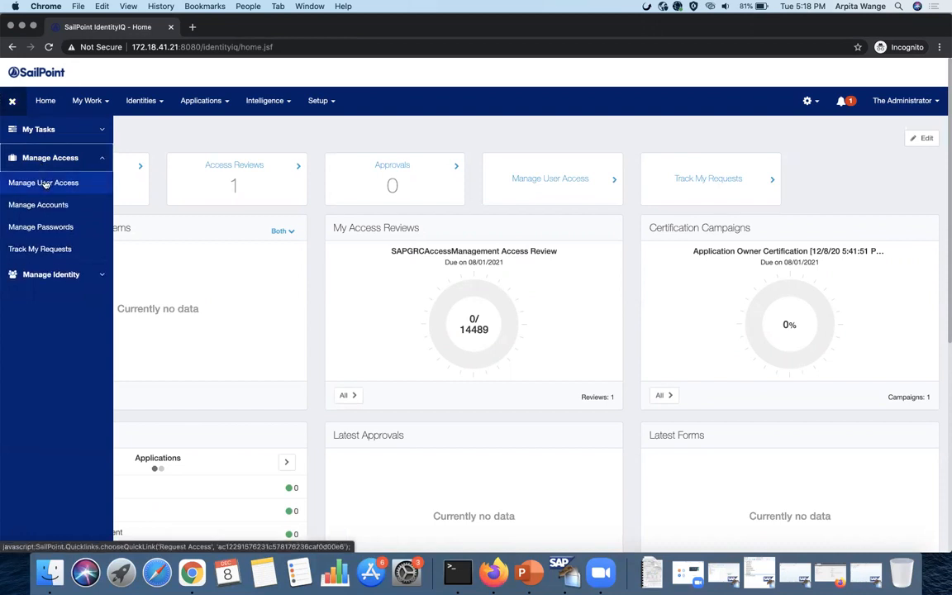
click(46, 185)
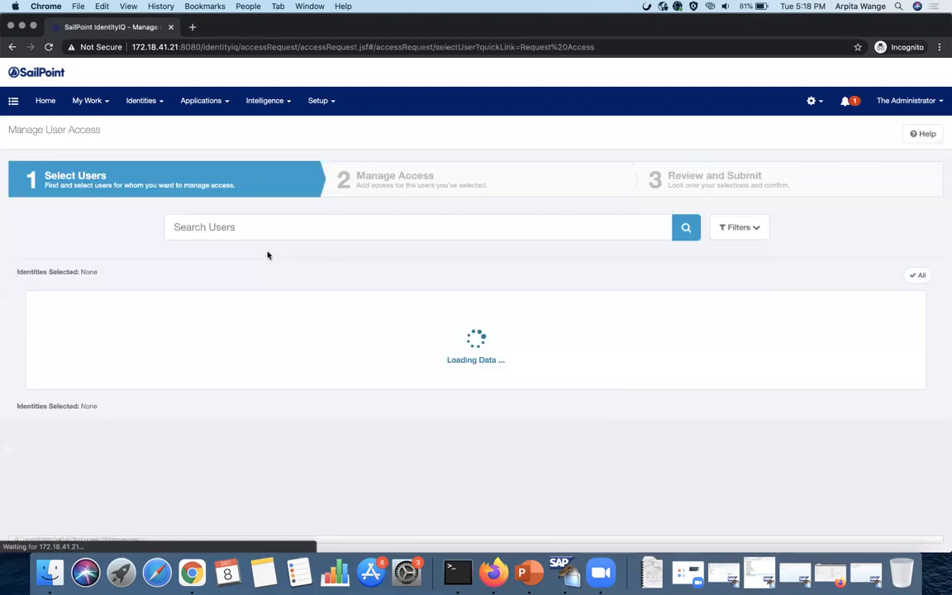
- Search for and select the target user for a new access request
click(257, 227)
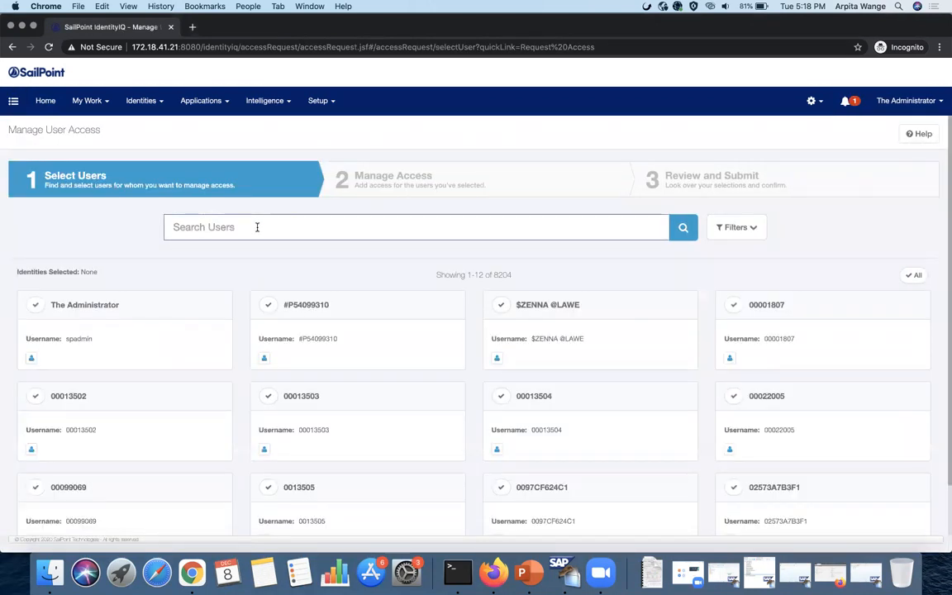
text(bella)
key(Return)
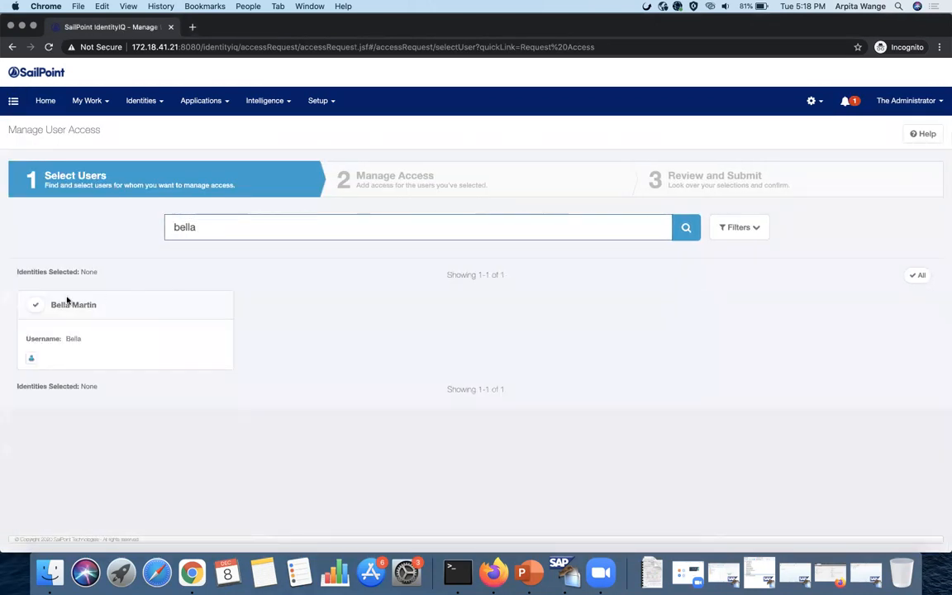
click(36, 305)
click(479, 522)
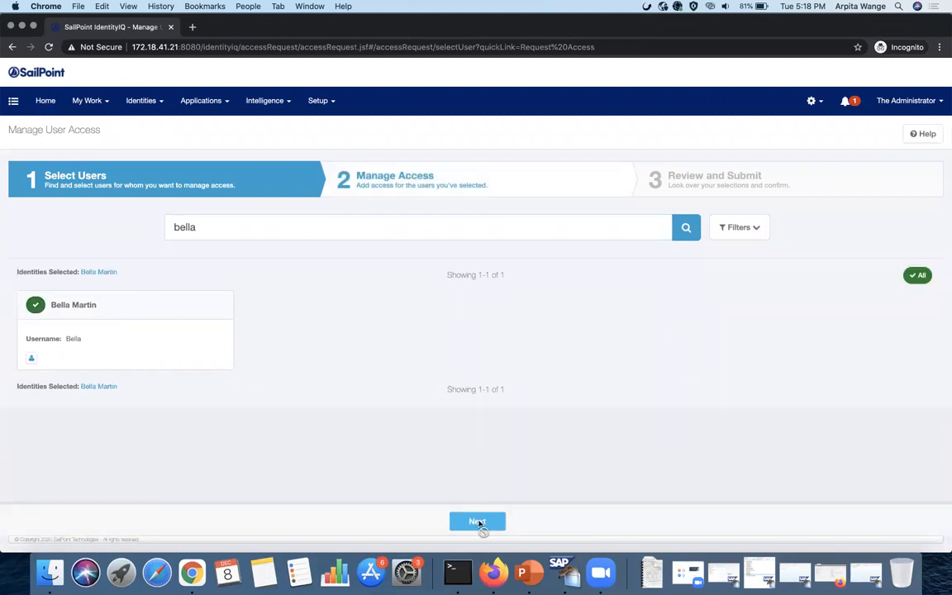
- Add SELF/HR_CRITICAL_ACTION2 to the request, review it, and submit
text(SELF)
key(Return)
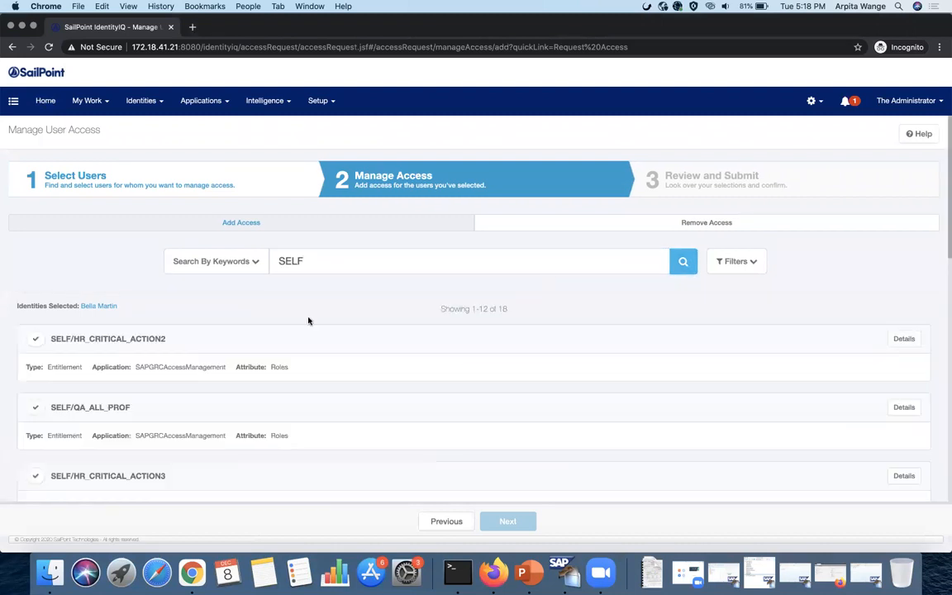
scroll(212, 319, down, 1)
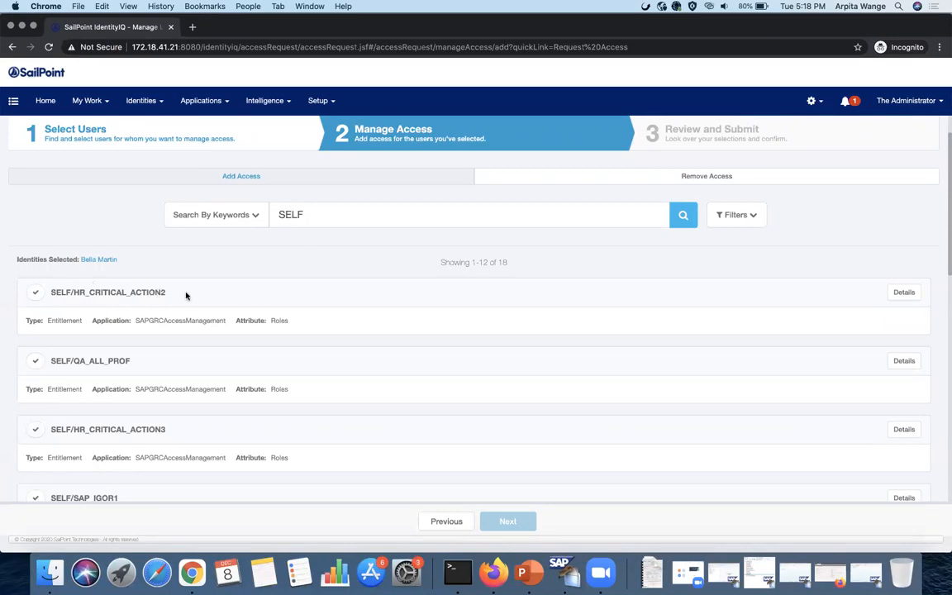
click(35, 297)
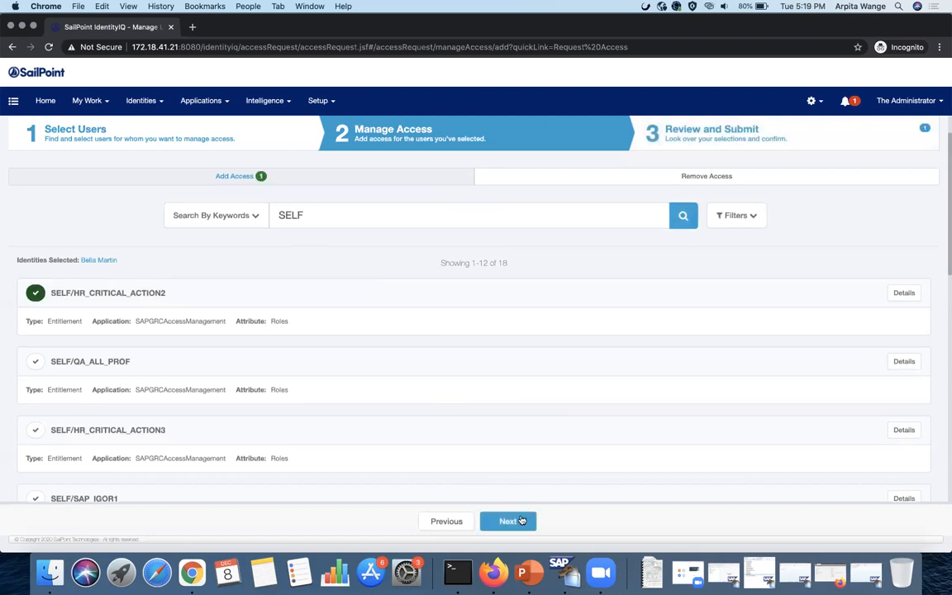
click(521, 521)
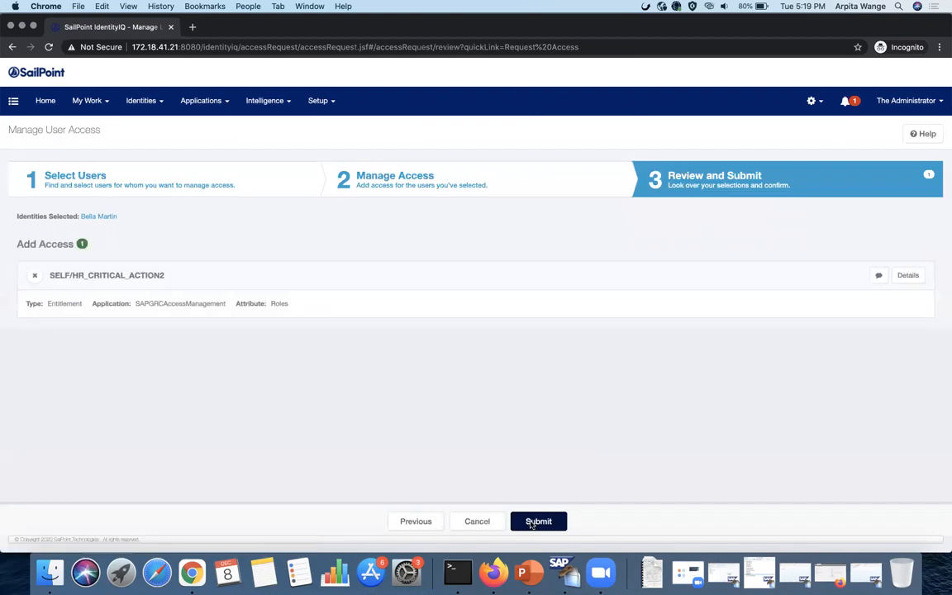
click(533, 521)
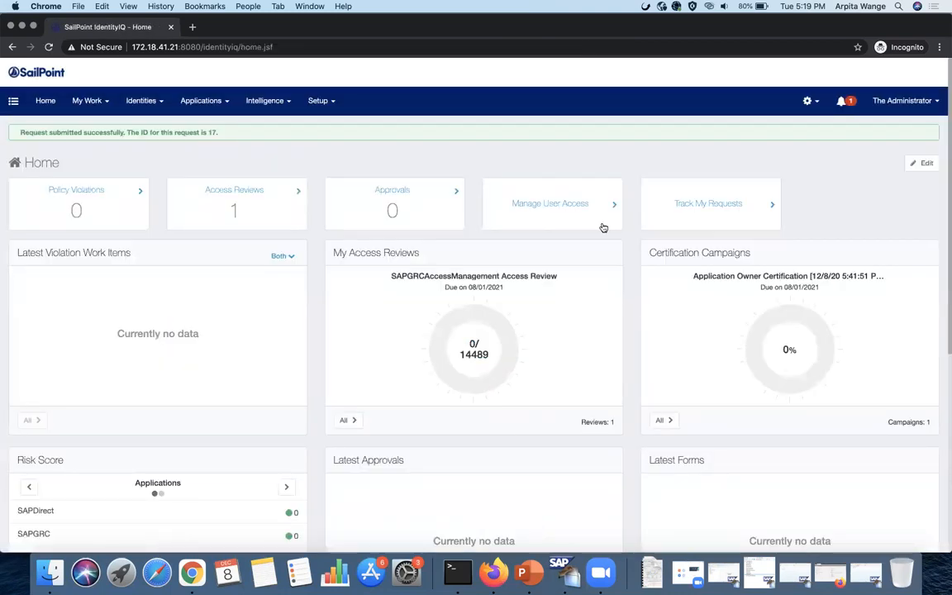
- Find GRC request ID 1410 in request 17's provisioning details, then bring up SAP GRC
click(698, 204)
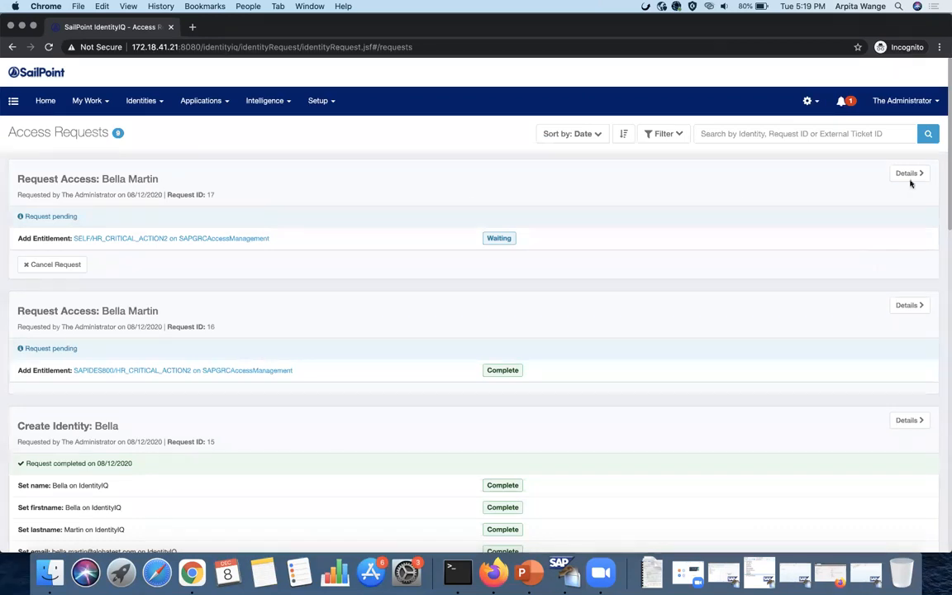
click(592, 231)
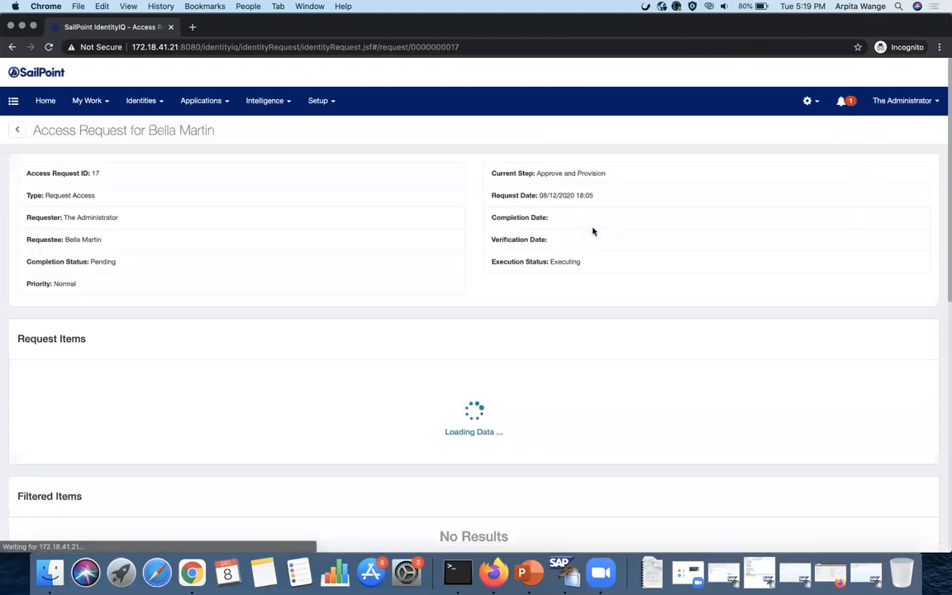
scroll(633, 376, down, 5)
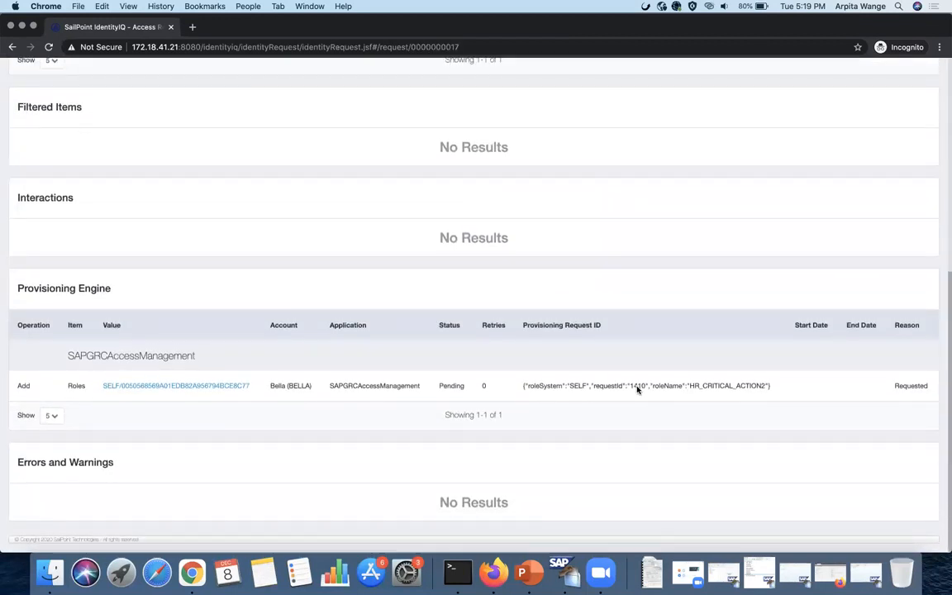
double_click(636, 388)
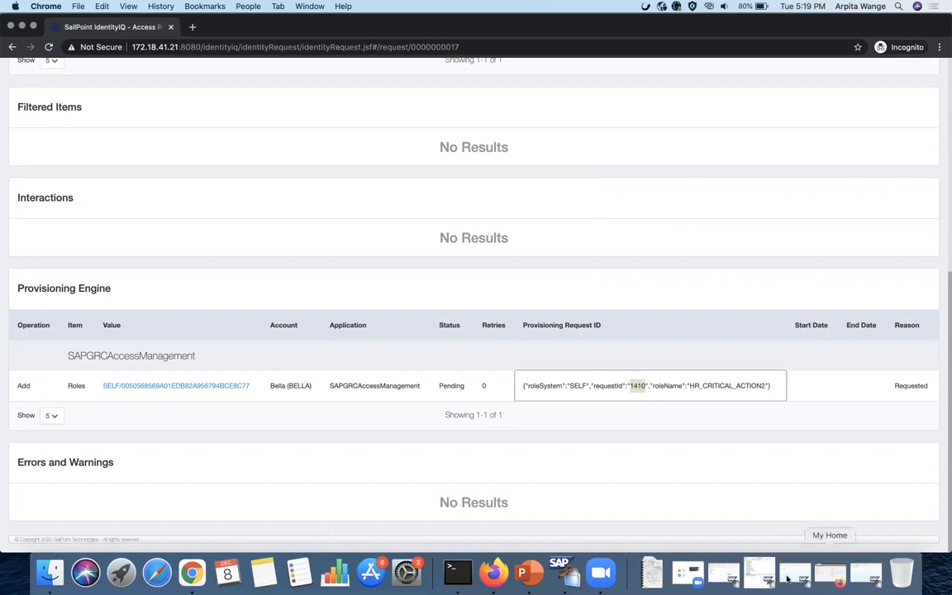
click(829, 571)
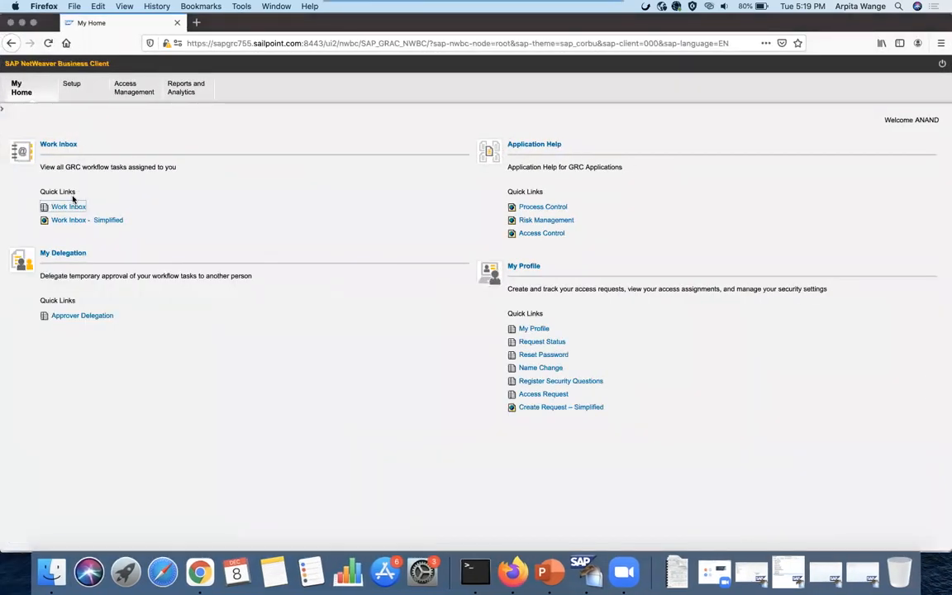
- Approve access request 1410 from the Work Inbox with the approver password, then close it and the inbox
click(73, 207)
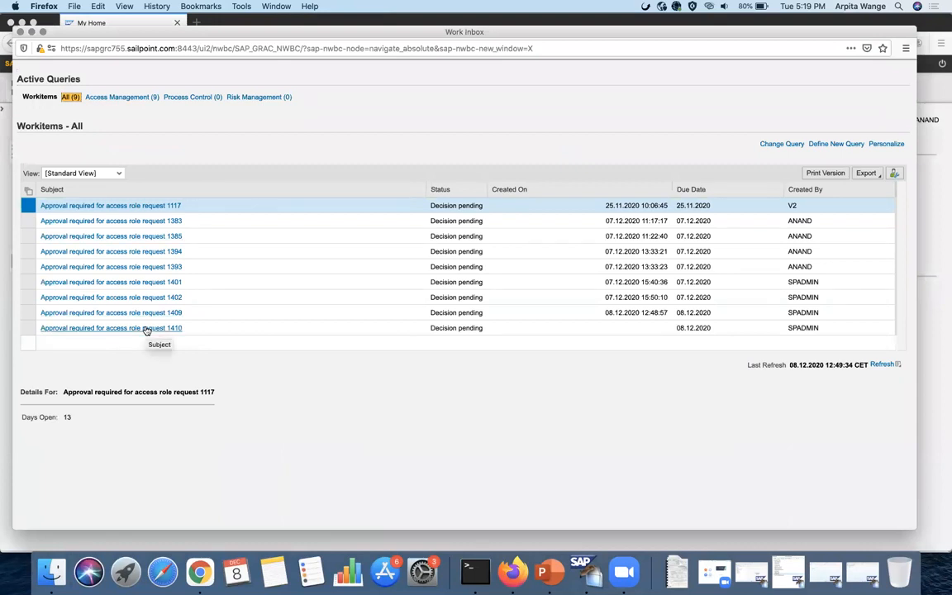
click(147, 328)
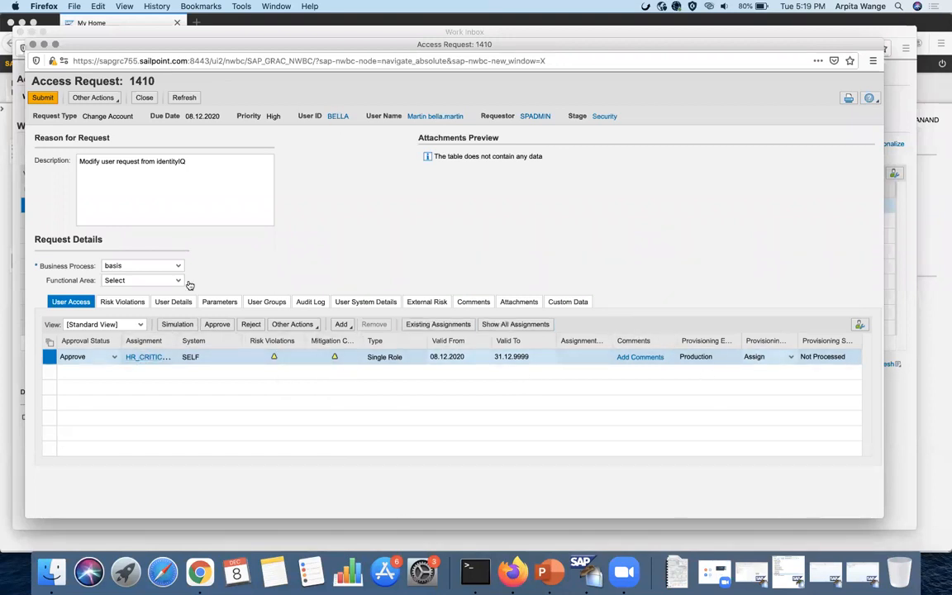
click(43, 99)
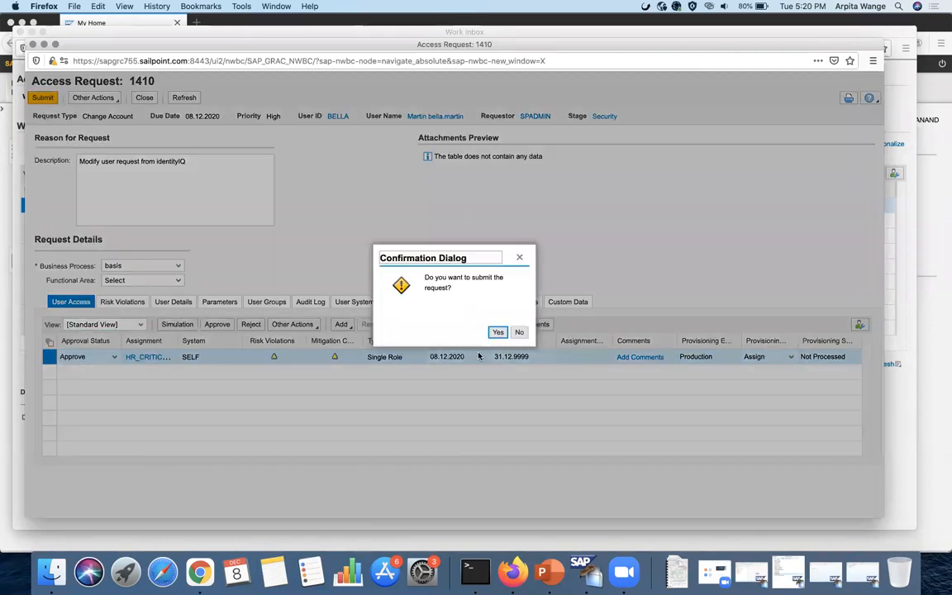
click(497, 332)
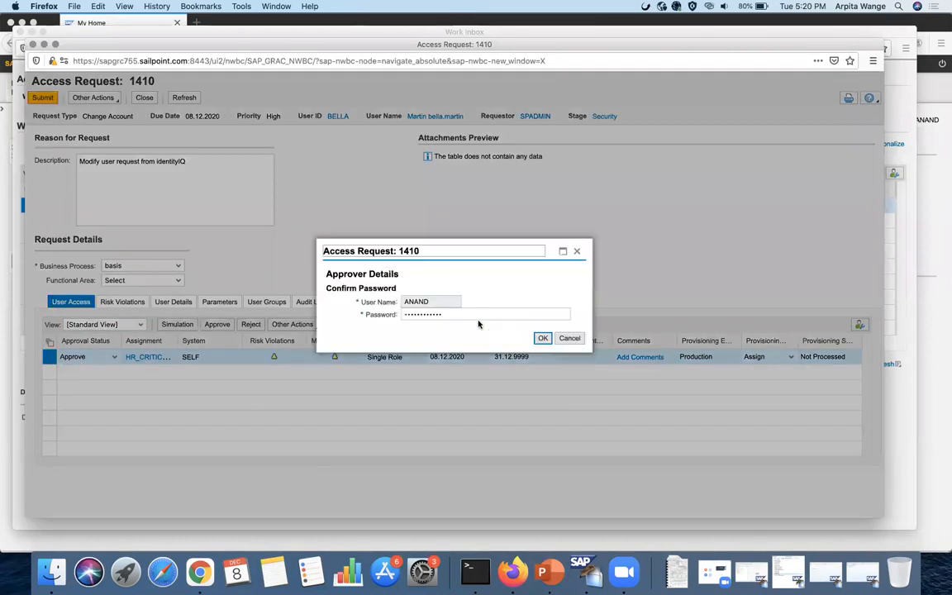
text(••••••••••)
click(541, 338)
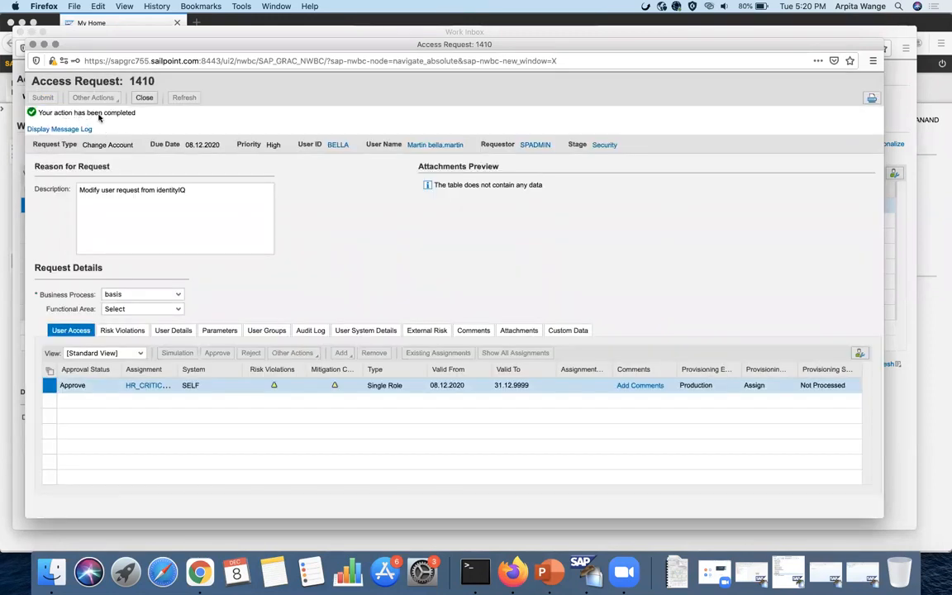
click(143, 99)
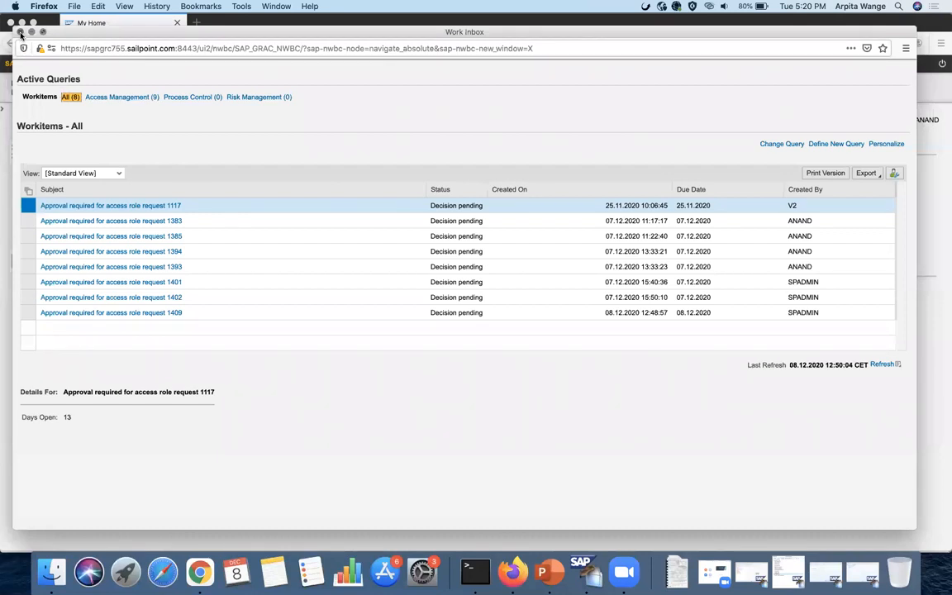
click(19, 32)
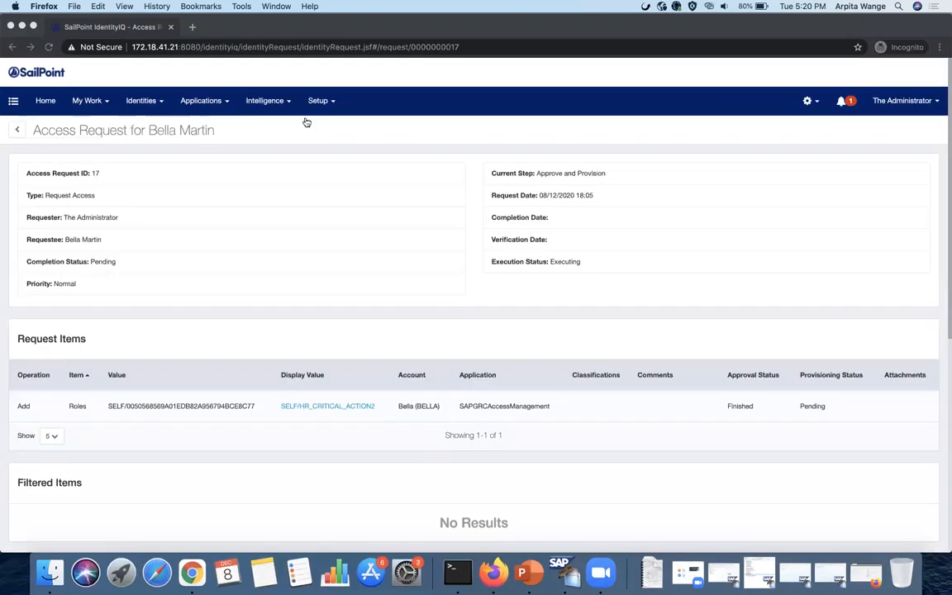
- Find the maintenance tasks by searching 'perform' in Setup > Tasks
click(331, 99)
click(45, 101)
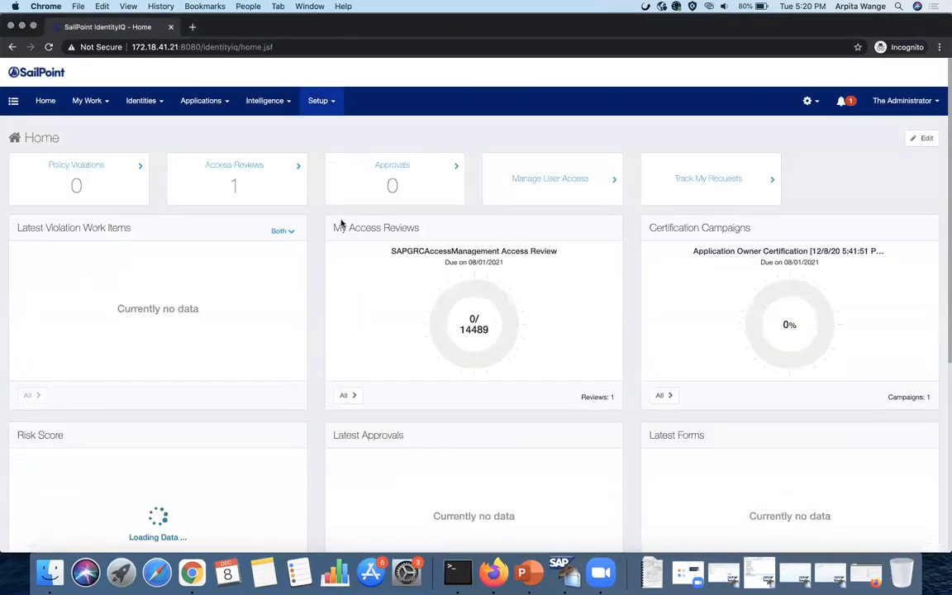
click(320, 100)
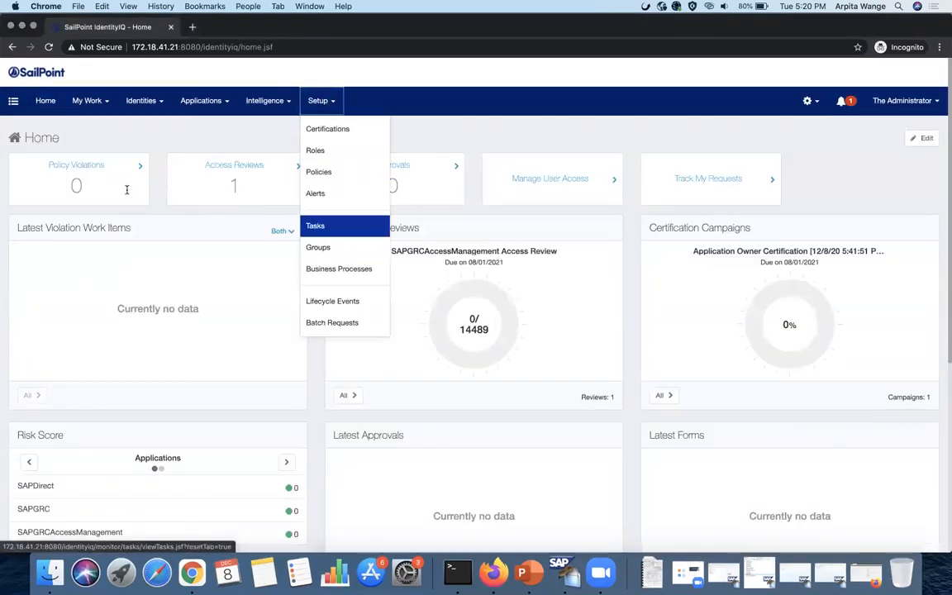
click(313, 225)
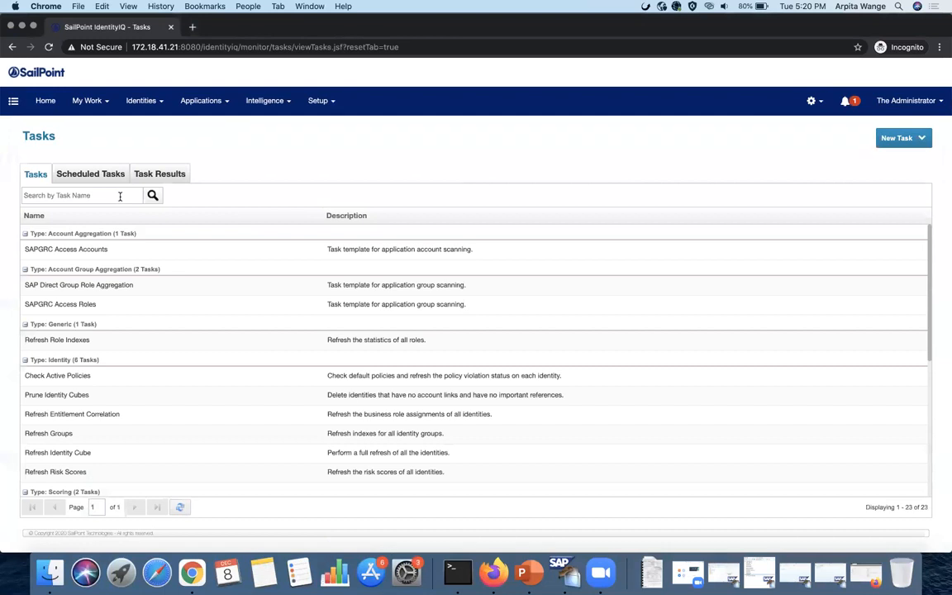
click(119, 196)
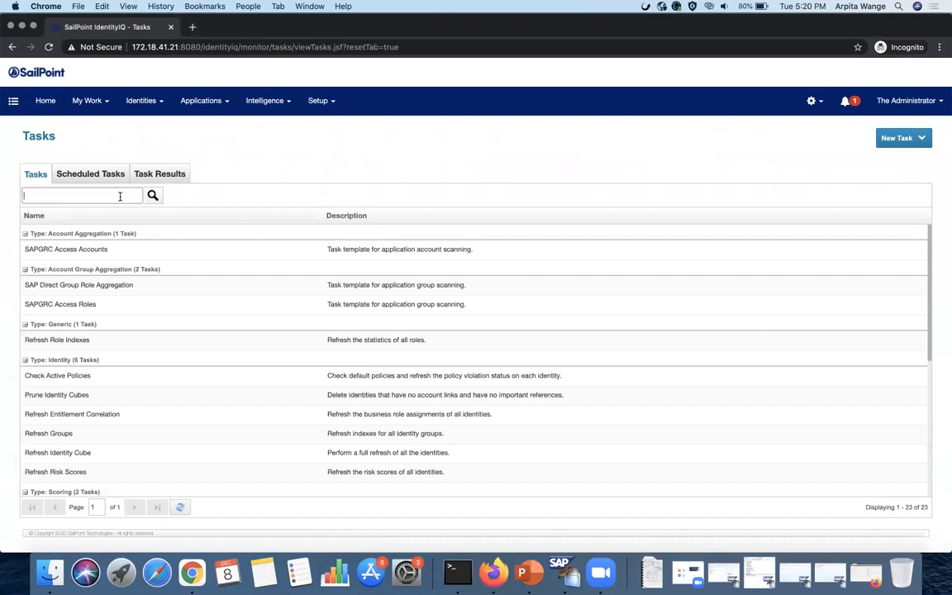
text(perform)
key(Return)
- Run Perform Maintenance and Perform Identity Request Maintenance in the background and check their results
click(71, 270)
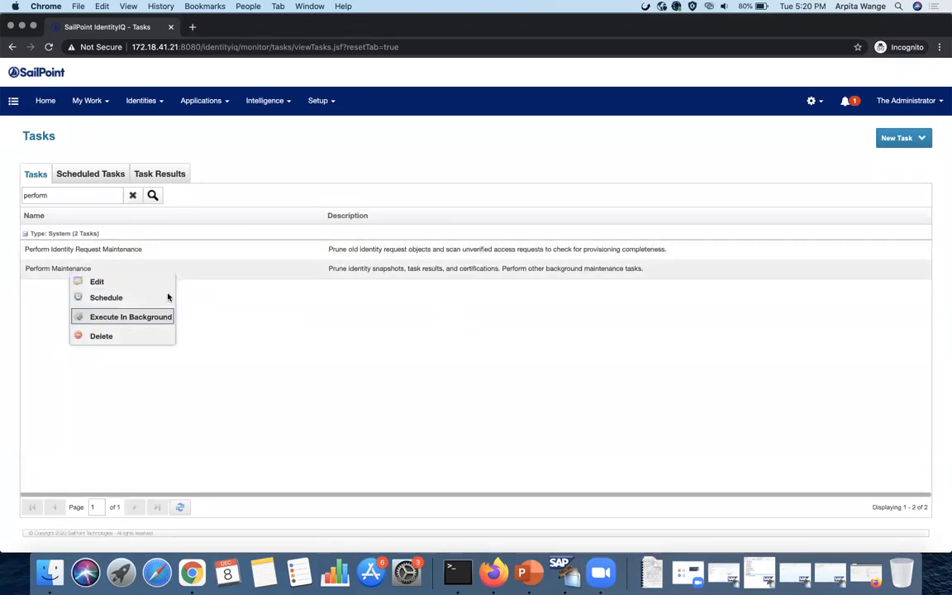
click(146, 317)
click(478, 327)
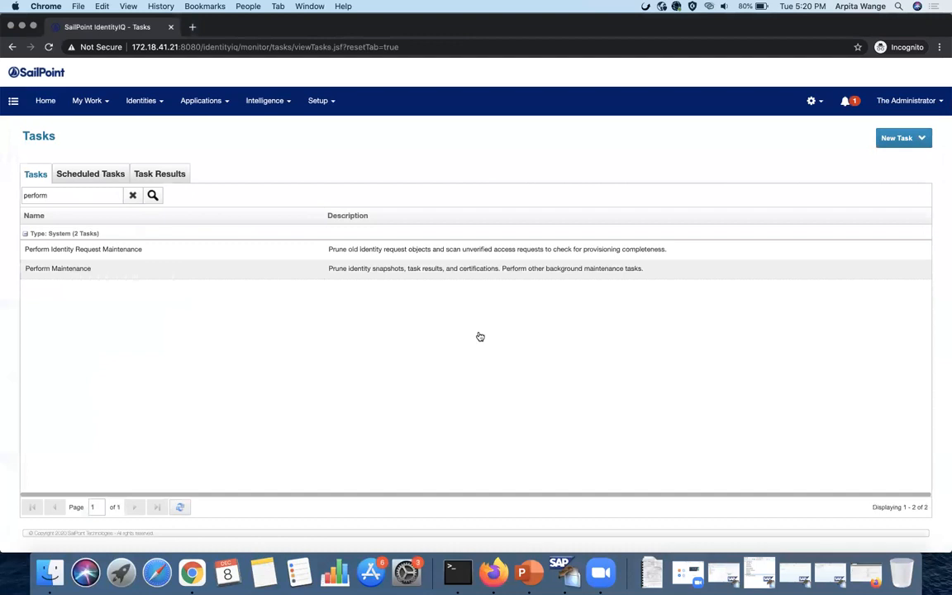
right_click(138, 250)
click(200, 295)
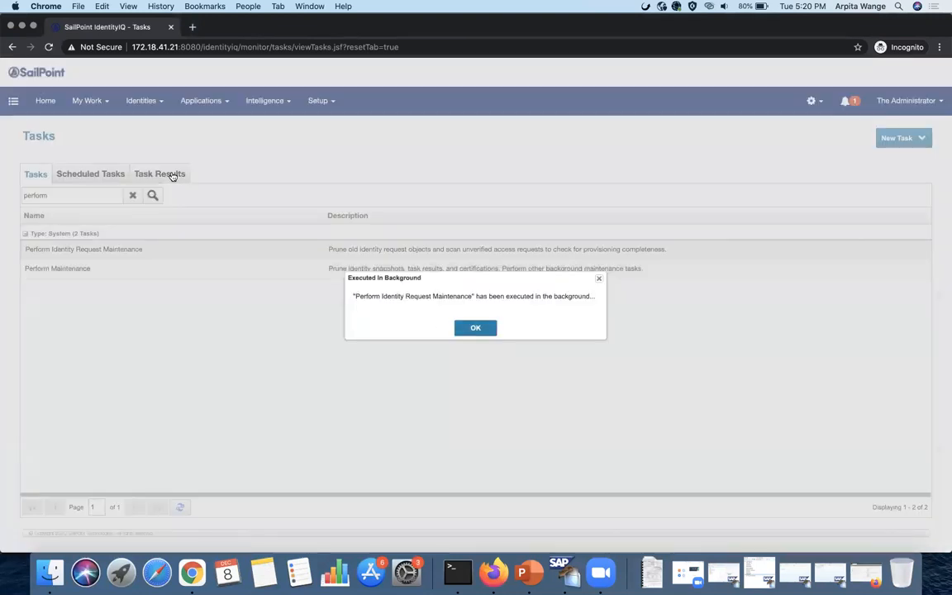
click(155, 172)
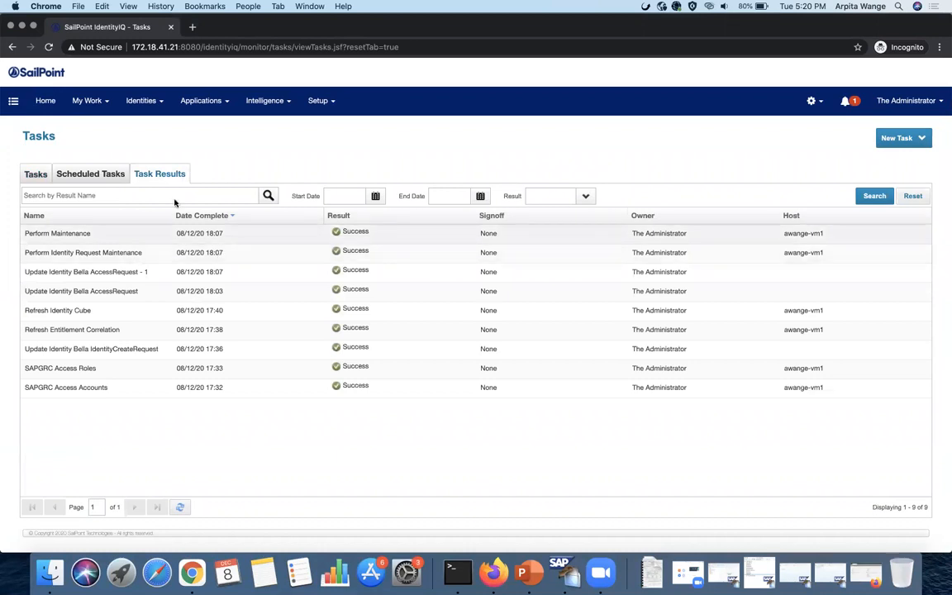
mouse_move(91, 100)
click(100, 152)
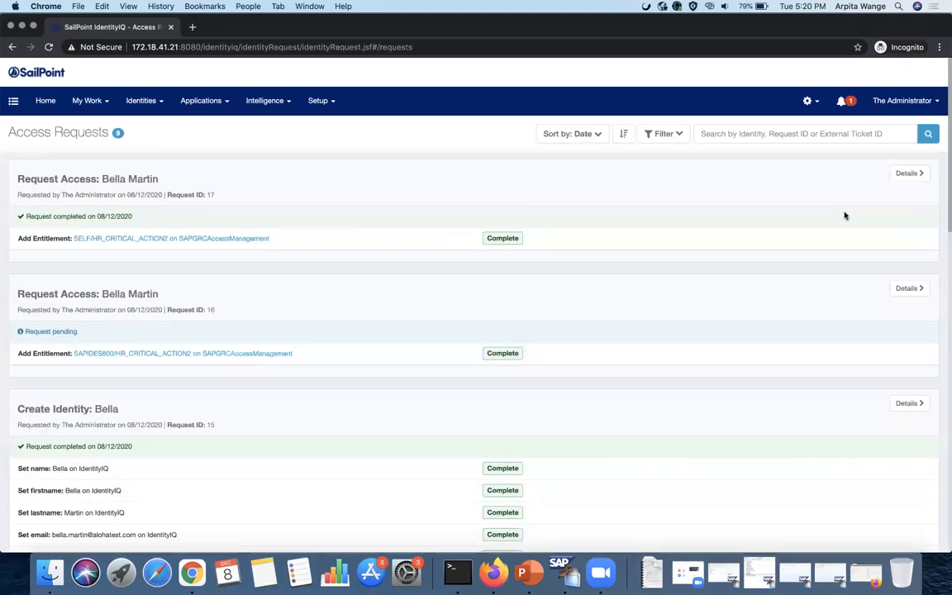
- View request 17's details: Success, completed at 18:07, approval and provisioning Finished
click(905, 174)
scroll(648, 235, down, 5)
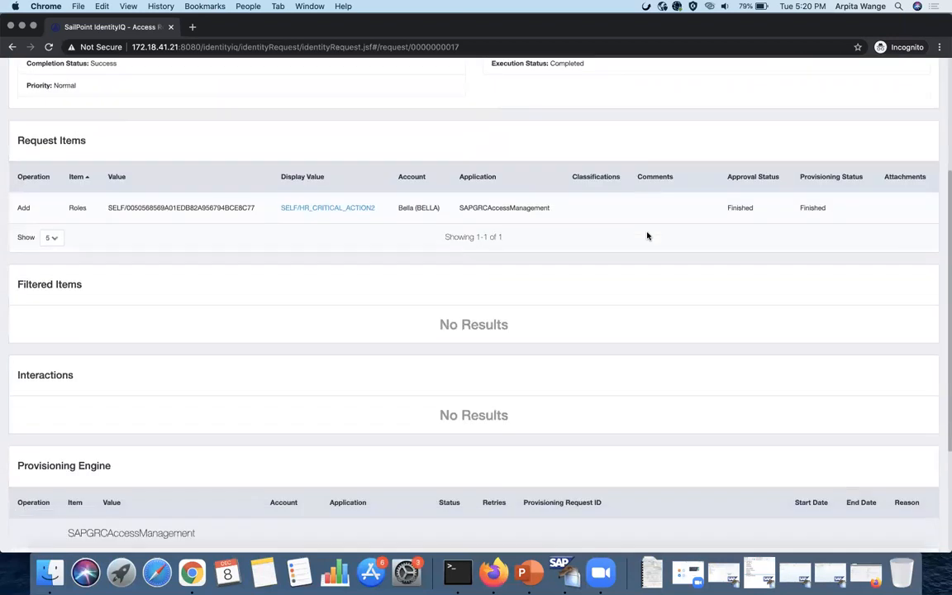
scroll(648, 236, up, 5)
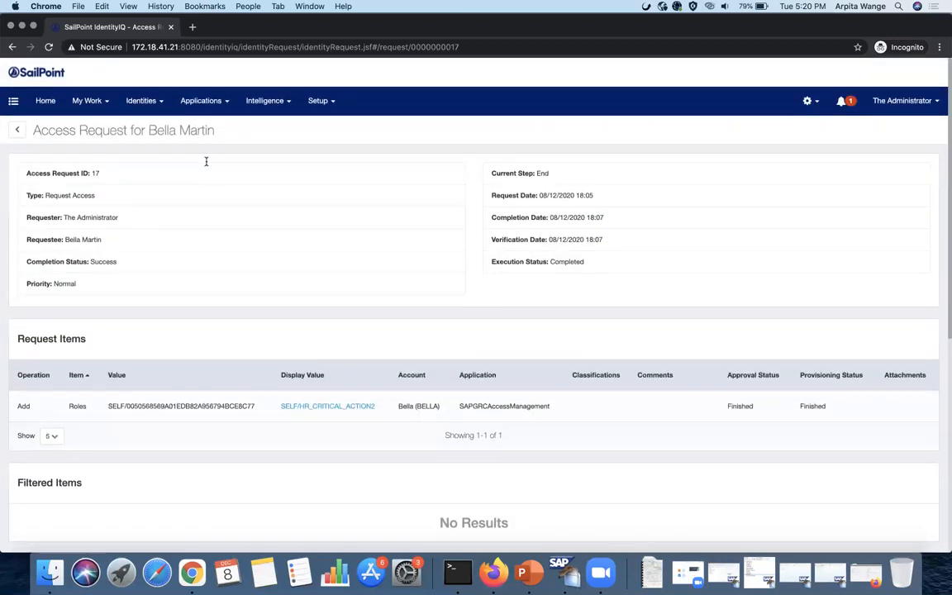
click(140, 100)
- Inspect the user's SAPGRC account and entitlements, now including SELF/HR_CRITICAL_ACTION2, then return Home
click(149, 128)
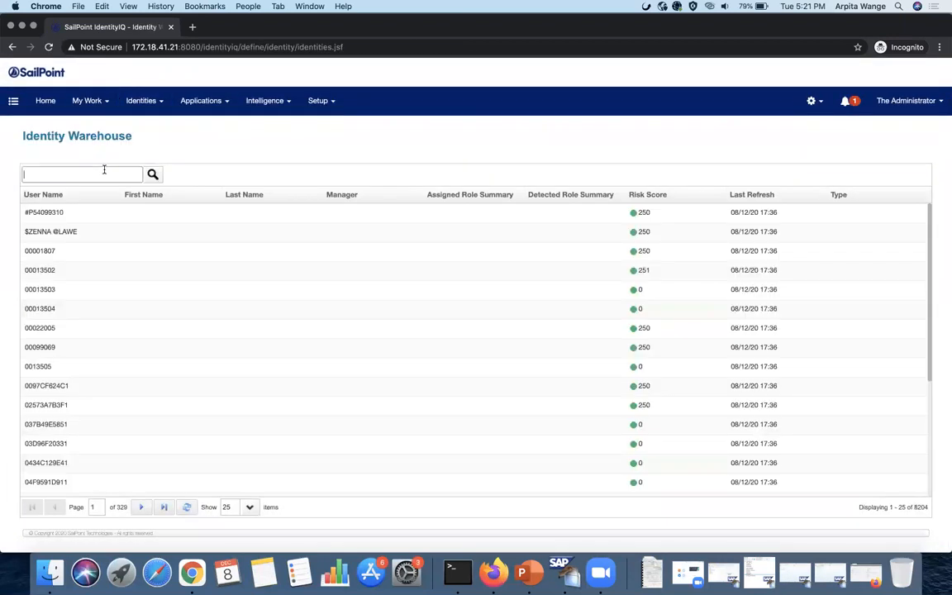
key(Return)
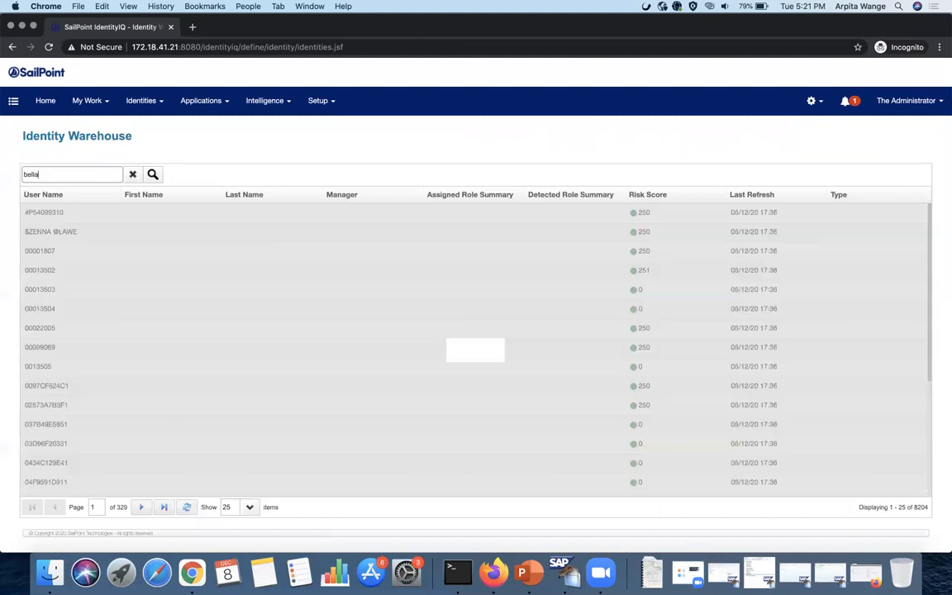
click(84, 216)
click(170, 175)
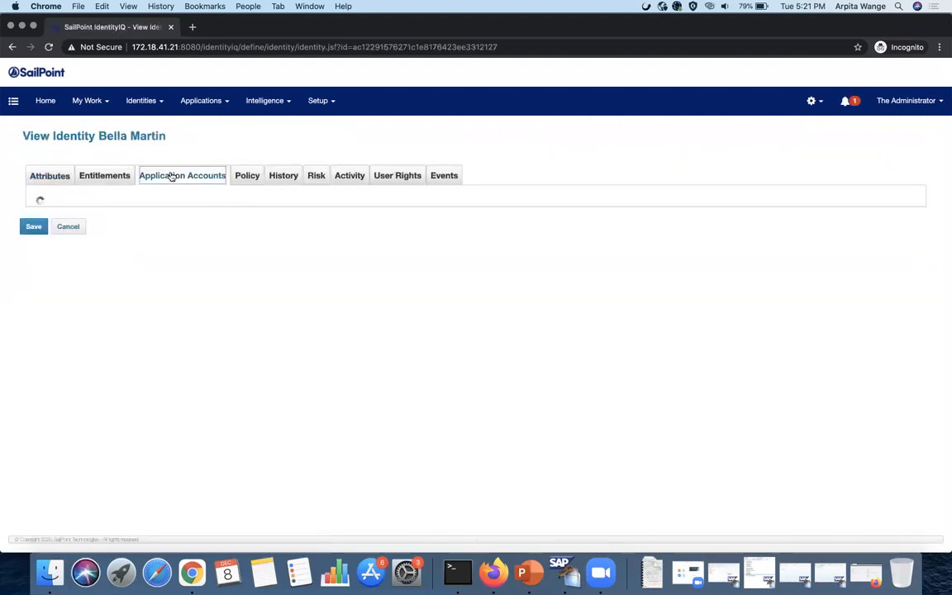
click(158, 244)
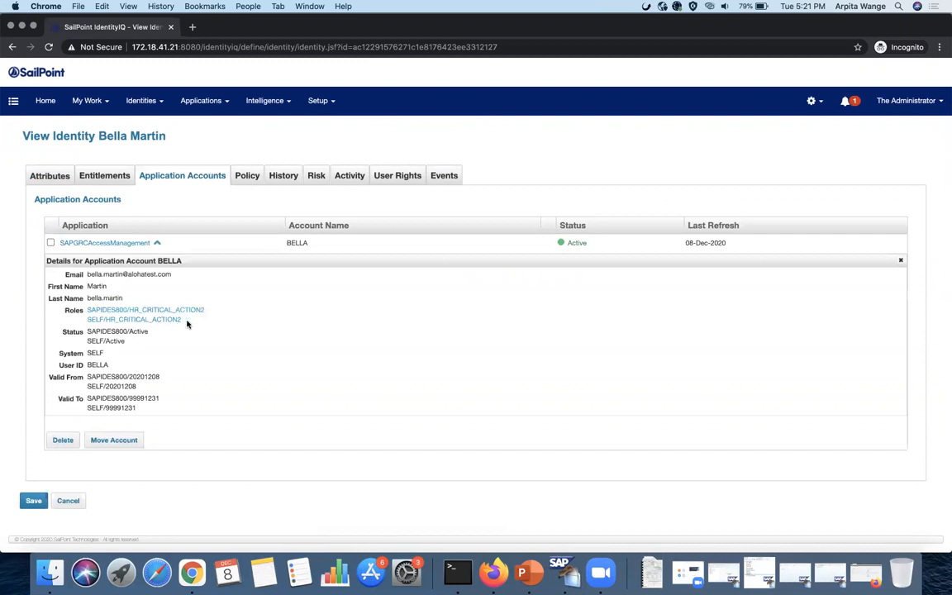
drag(182, 321, 87, 323)
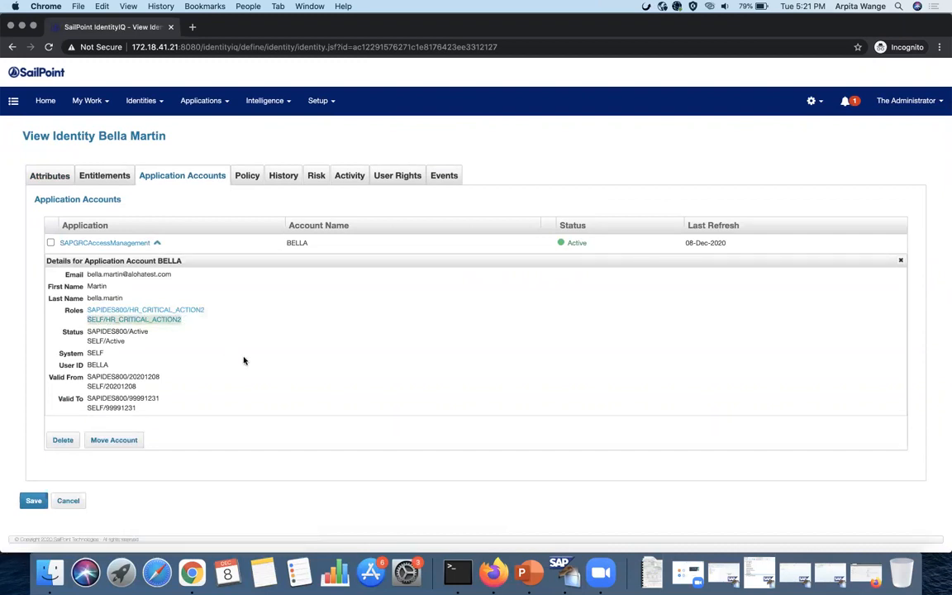
click(118, 174)
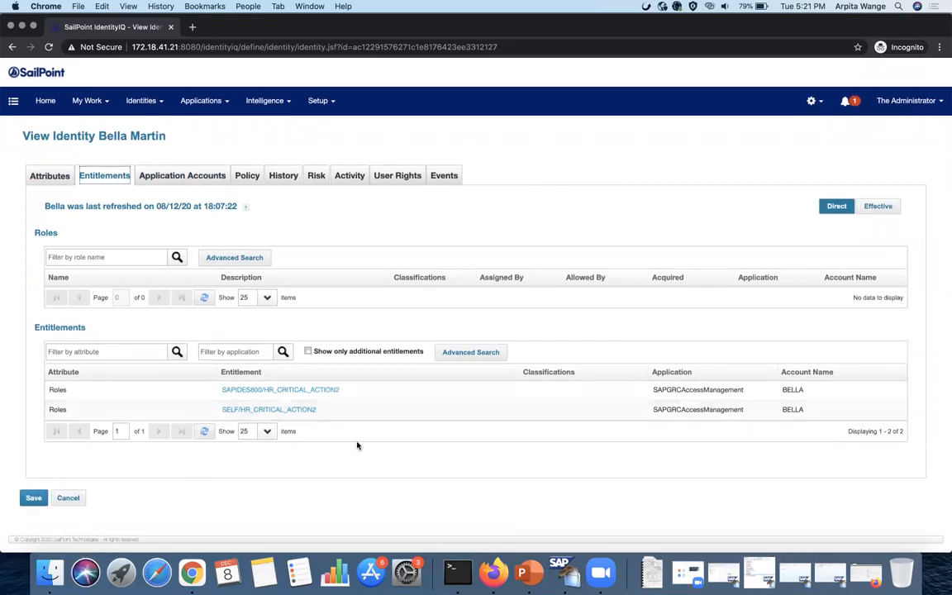
click(48, 102)
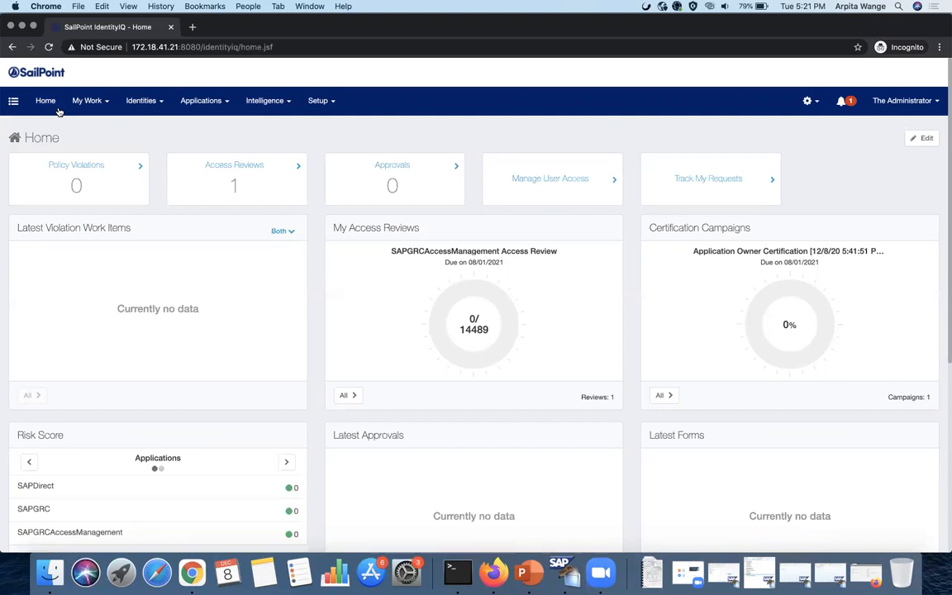
- Find the user in Manage Accounts via the Manage Access quick links
click(13, 102)
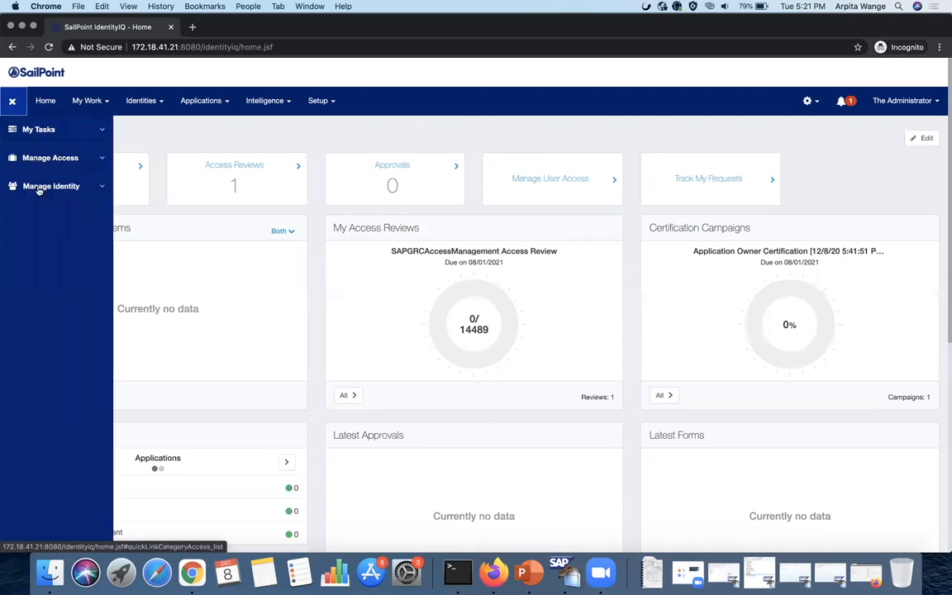
click(40, 158)
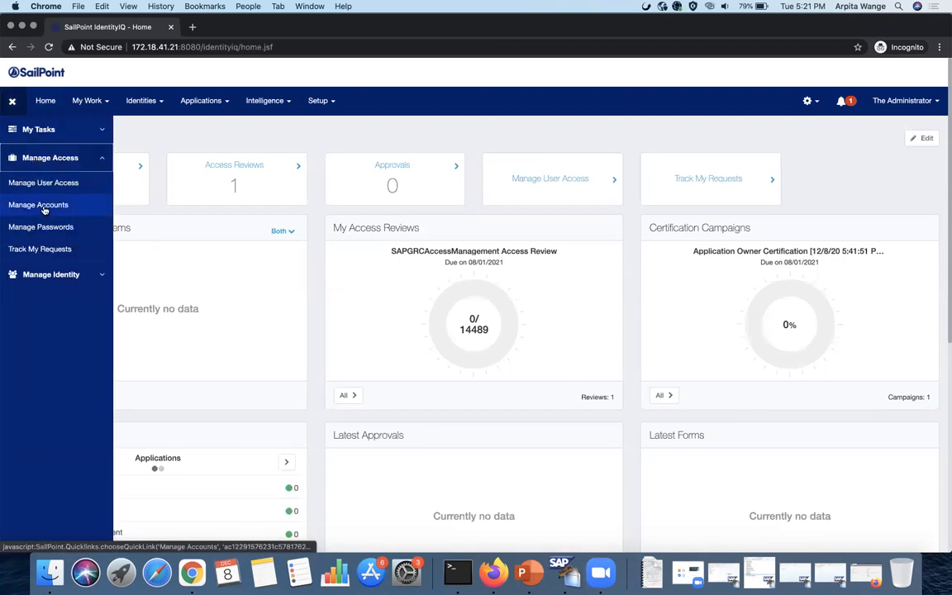
click(44, 205)
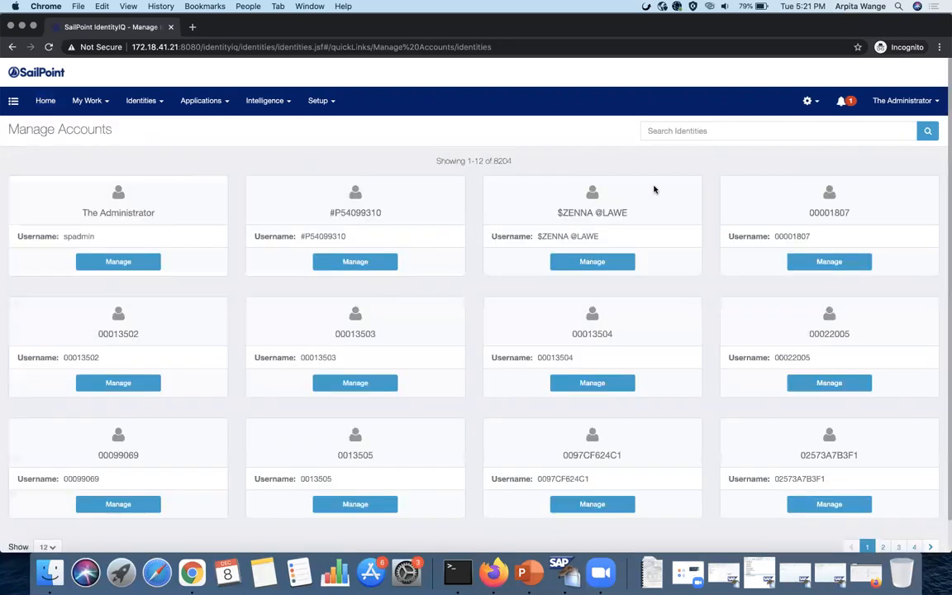
click(676, 130)
text(bella)
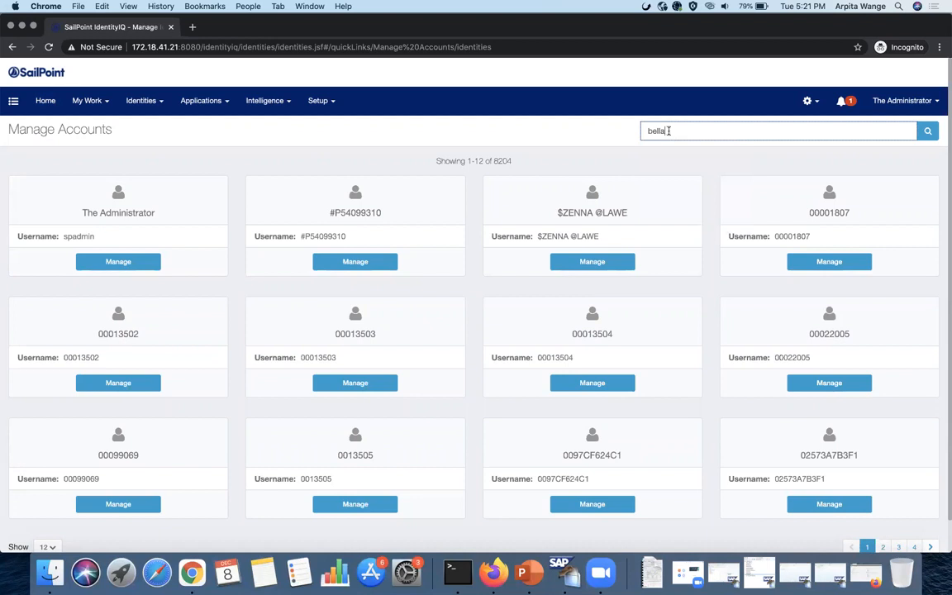
key(Return)
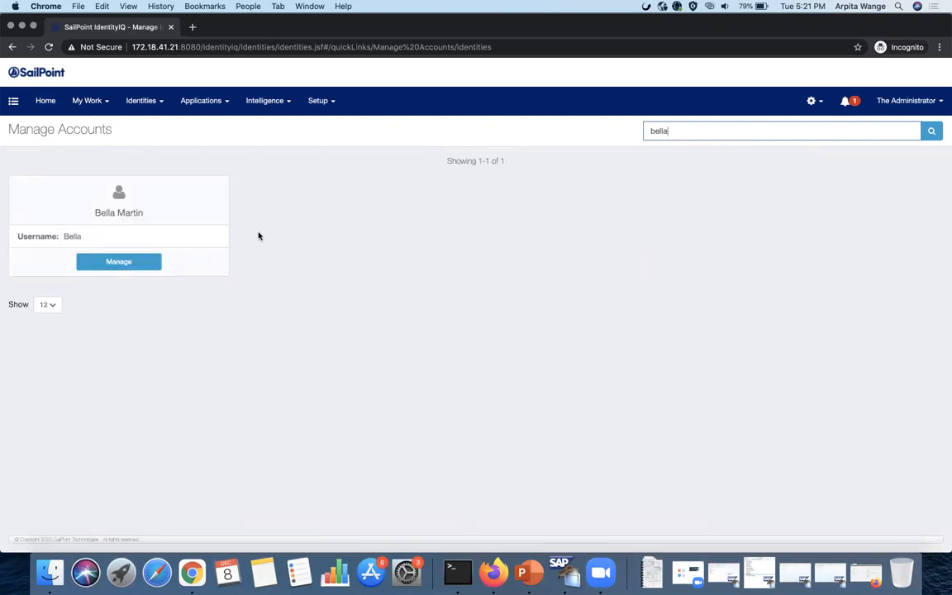
click(142, 264)
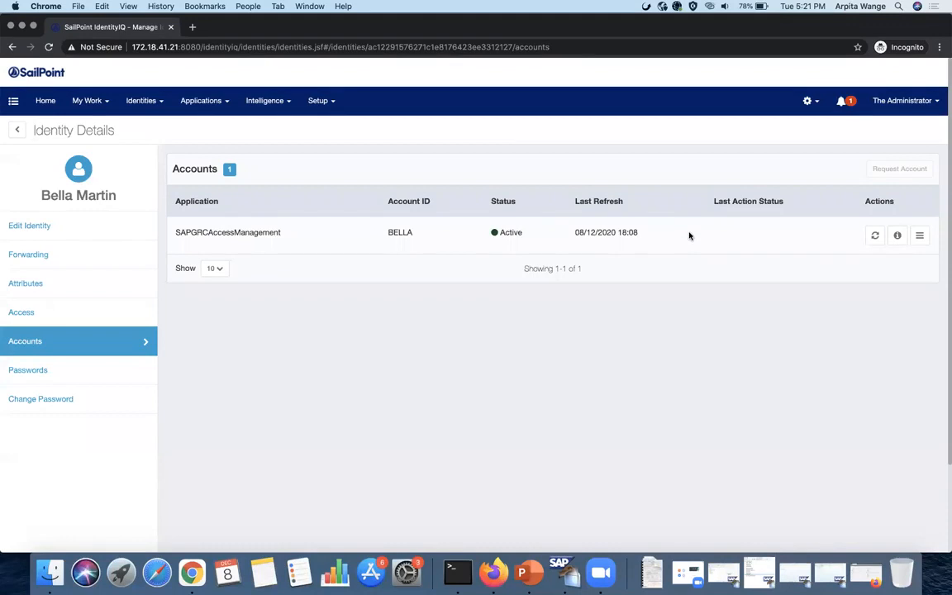
- Queue a Disable action on the SAPGRCAccessManagement account, confirm it and submit
click(919, 235)
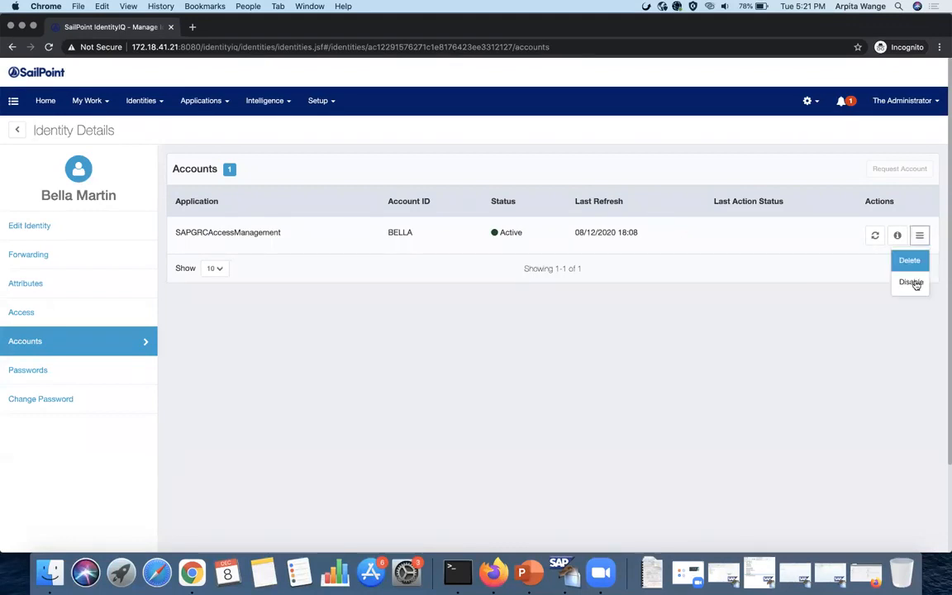
click(912, 282)
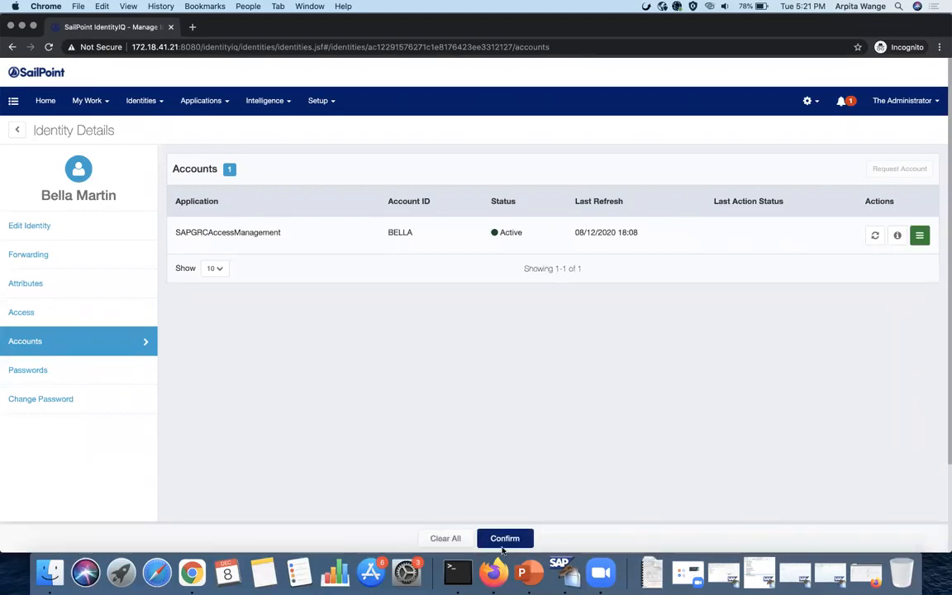
click(504, 538)
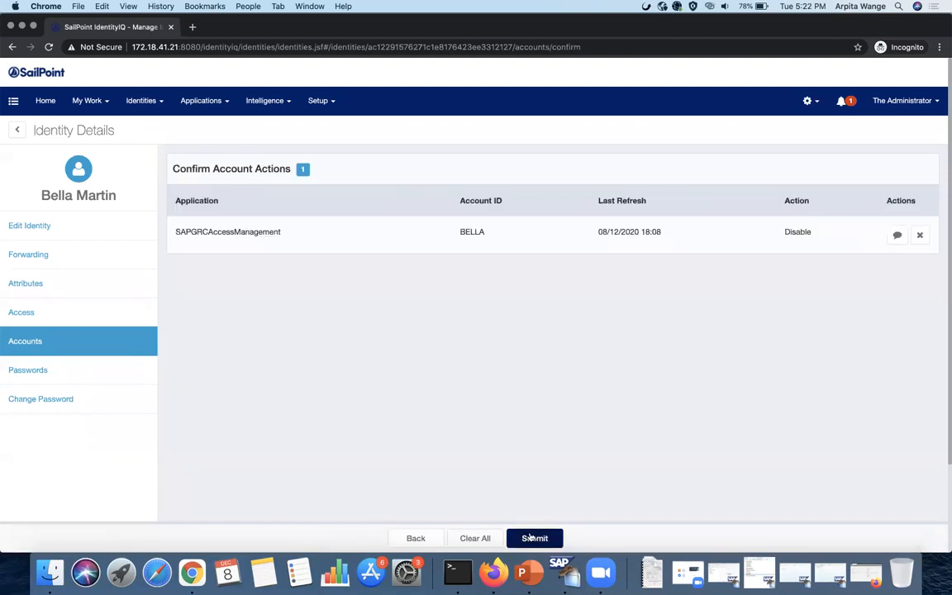
click(534, 538)
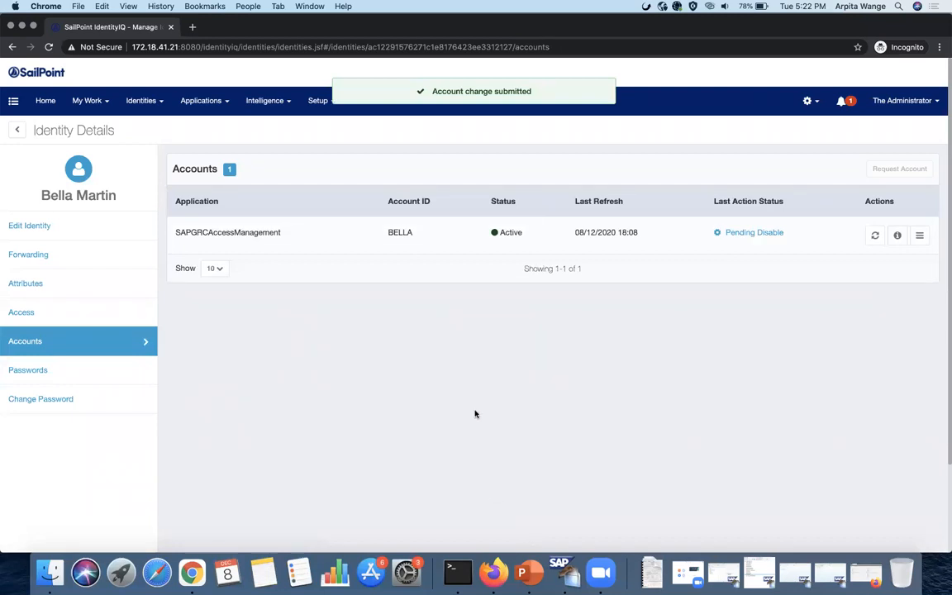
- Review the disable request's Provisioning Engine details under Access Requests, then bring up SAP GRC
click(96, 100)
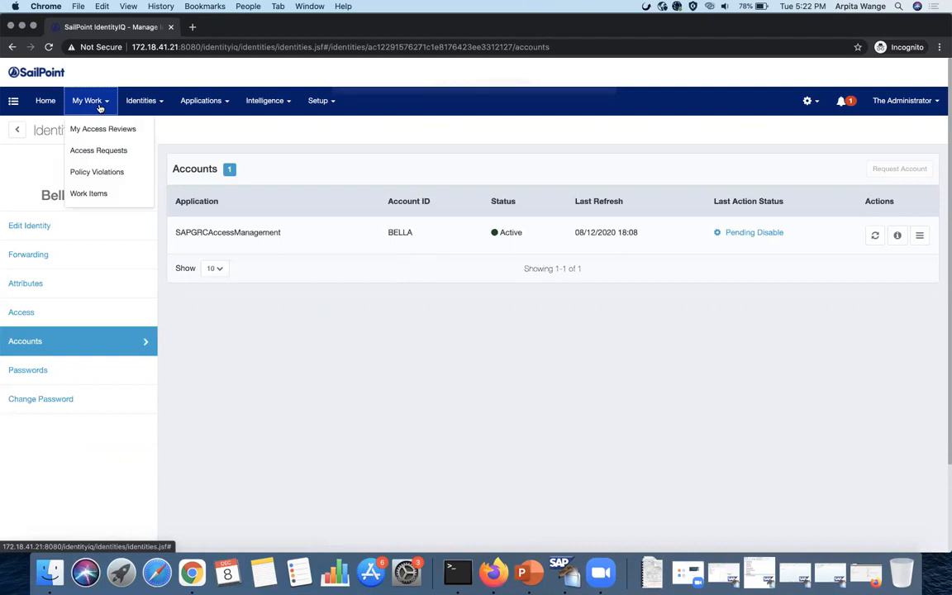
click(103, 149)
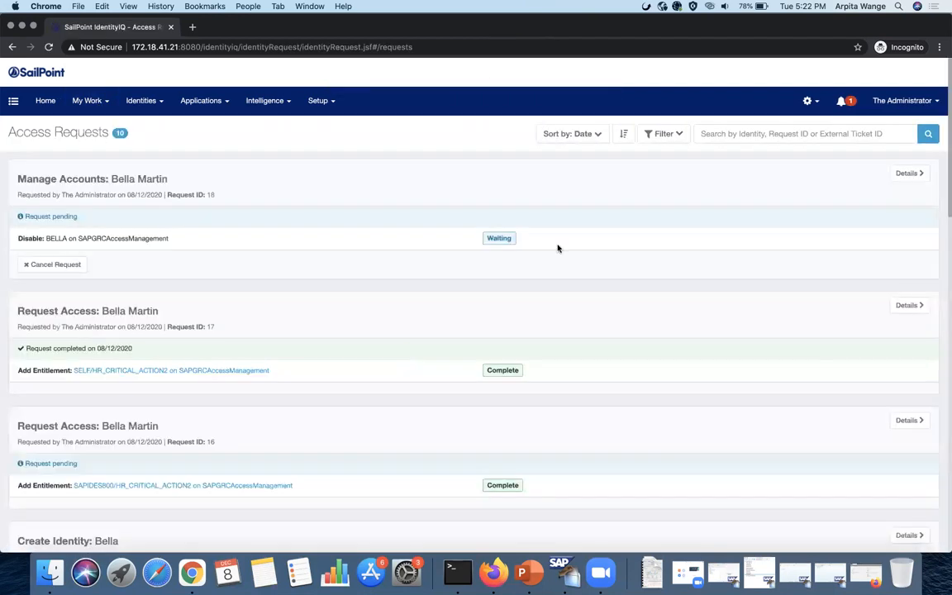
click(907, 173)
scroll(622, 260, down, 10)
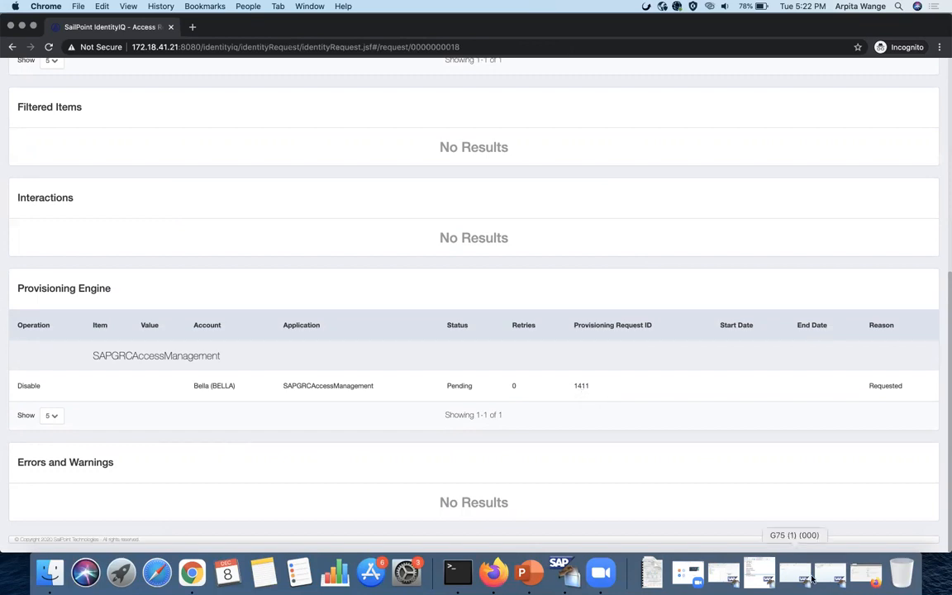
click(864, 572)
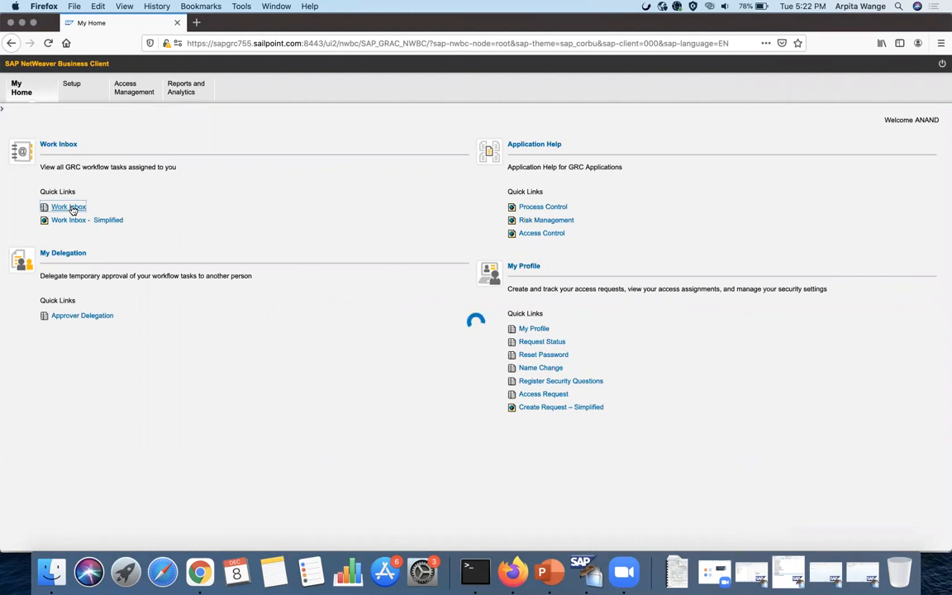
- Open Lock Account request 1411 from the GRC Work Inbox and bring up the SAP GUI G75 session
click(48, 43)
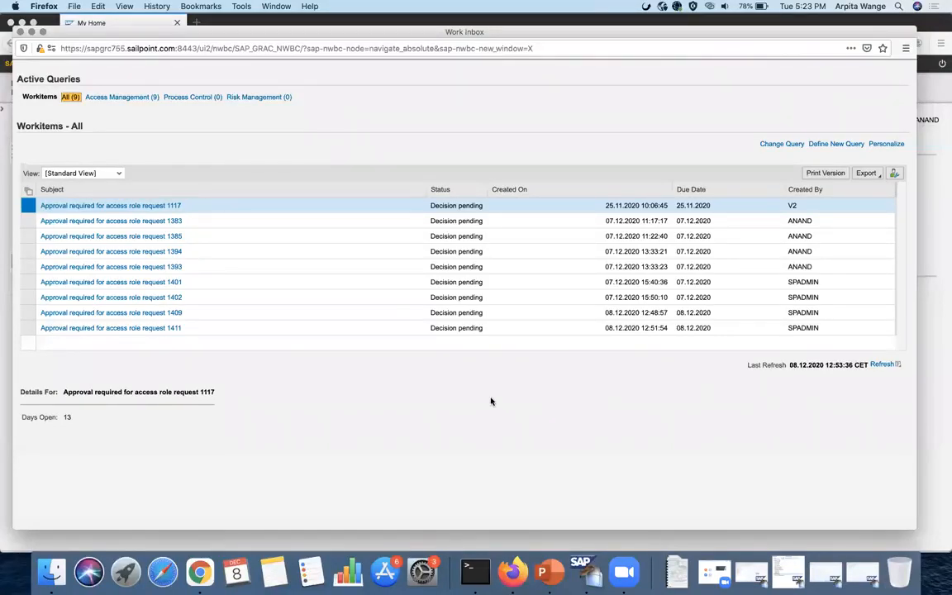
click(153, 329)
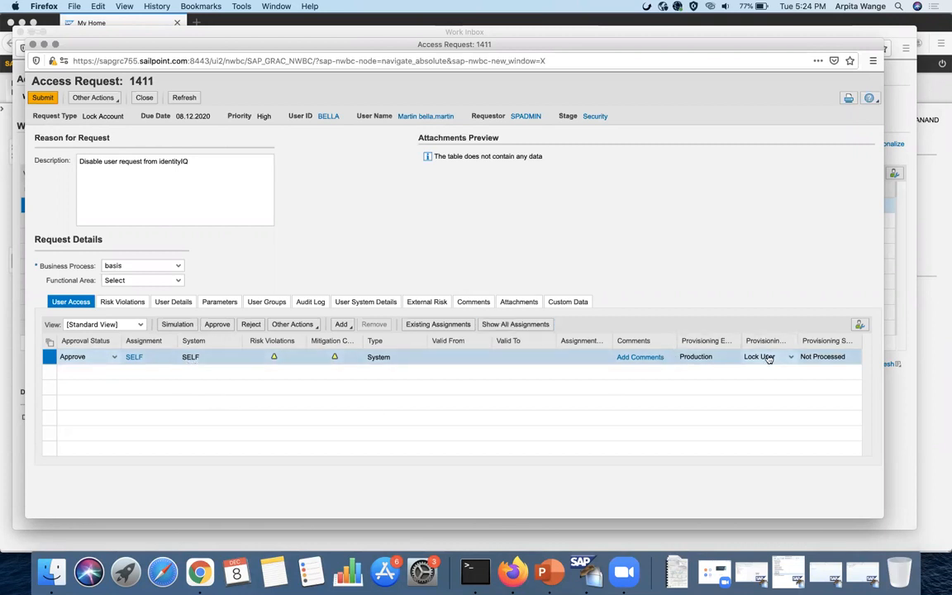
click(827, 571)
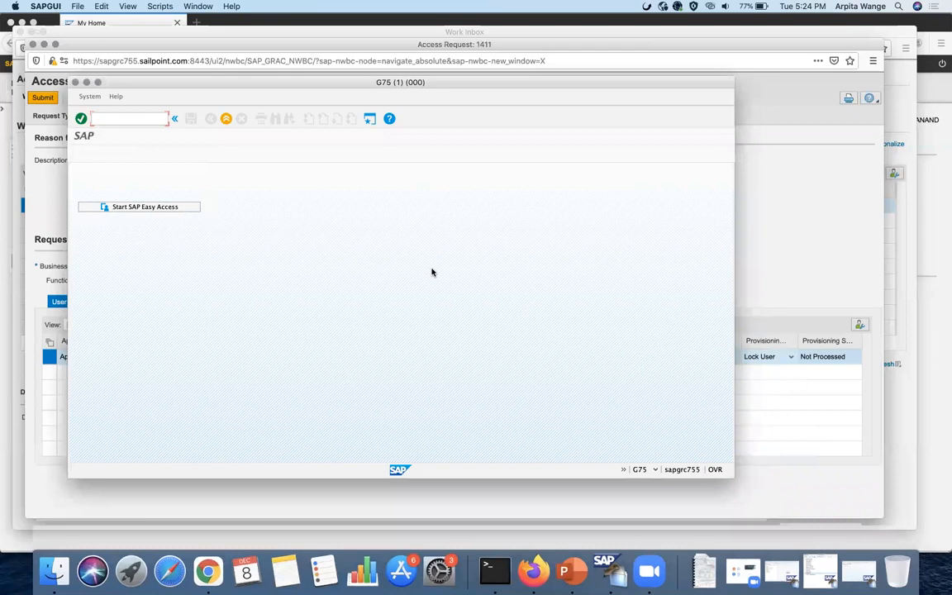
- Check in SU01 that the user is not yet locked in ERP, then return to request 1411
click(156, 123)
text(su01)
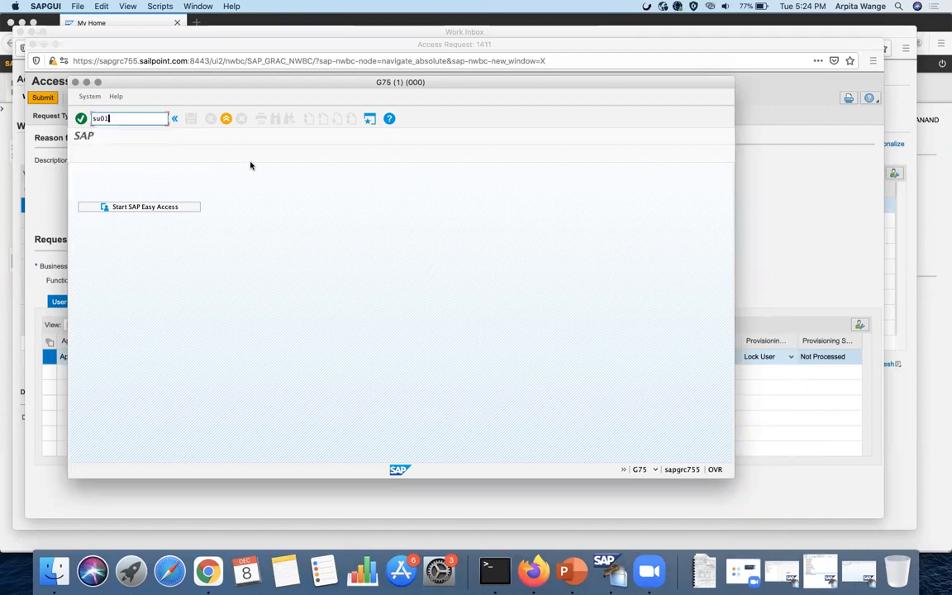
key(Return)
click(261, 154)
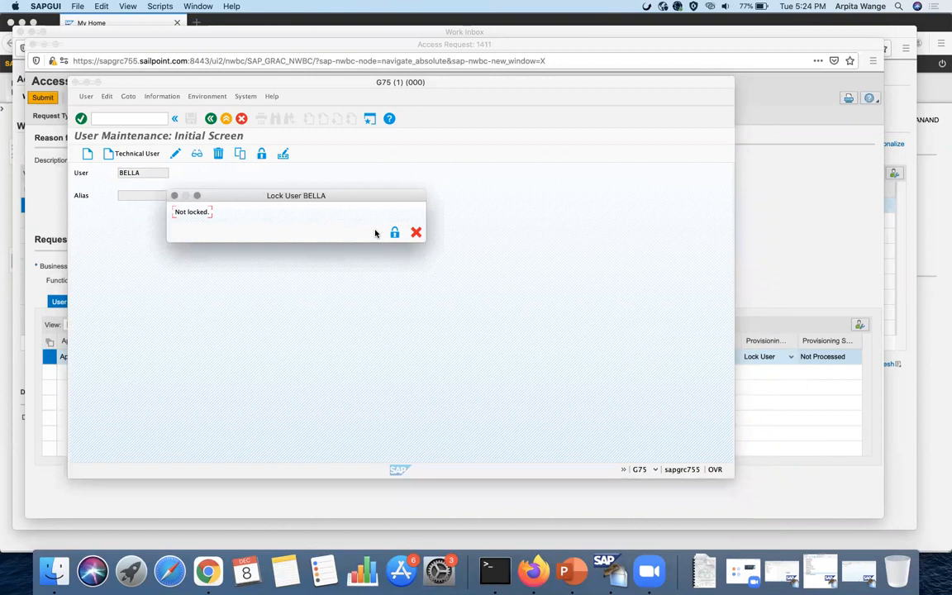
click(417, 233)
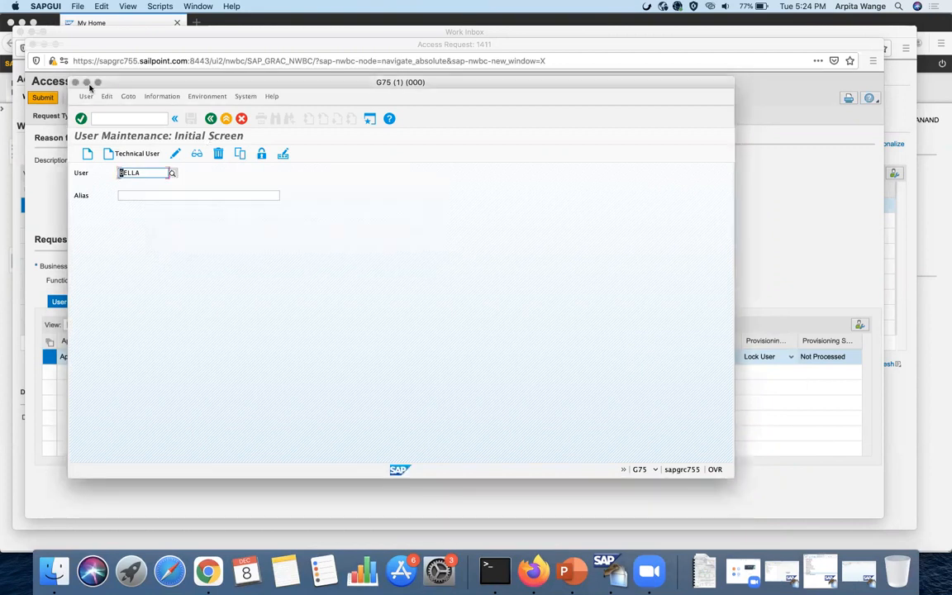
click(86, 82)
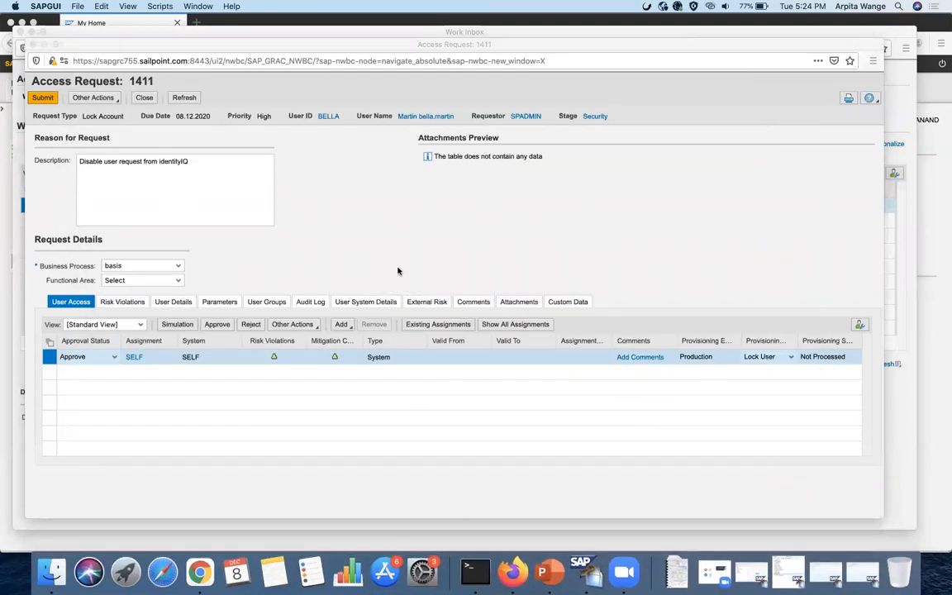
- Submit lock request 1411 with the approver password, then close it and the Work Inbox
click(872, 577)
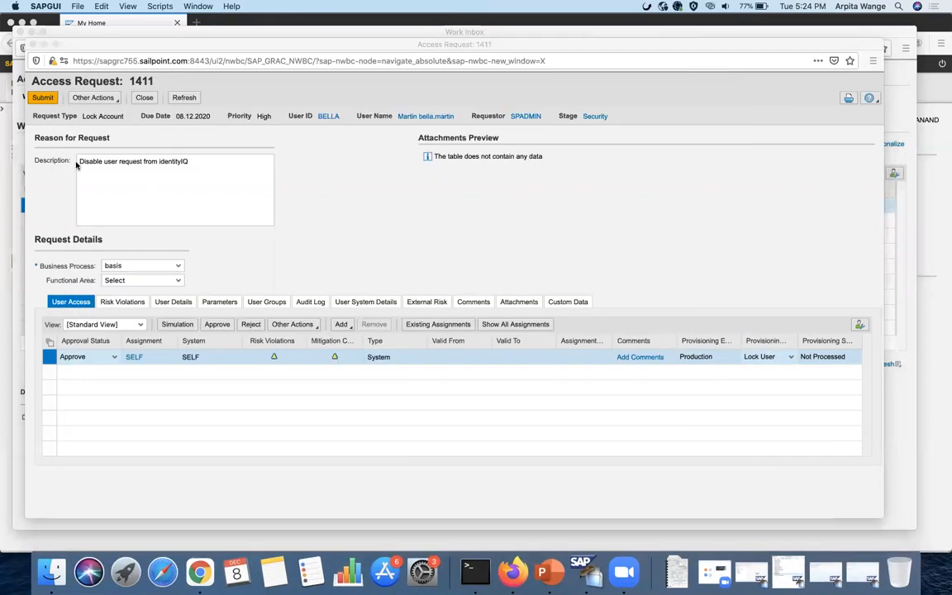
click(42, 101)
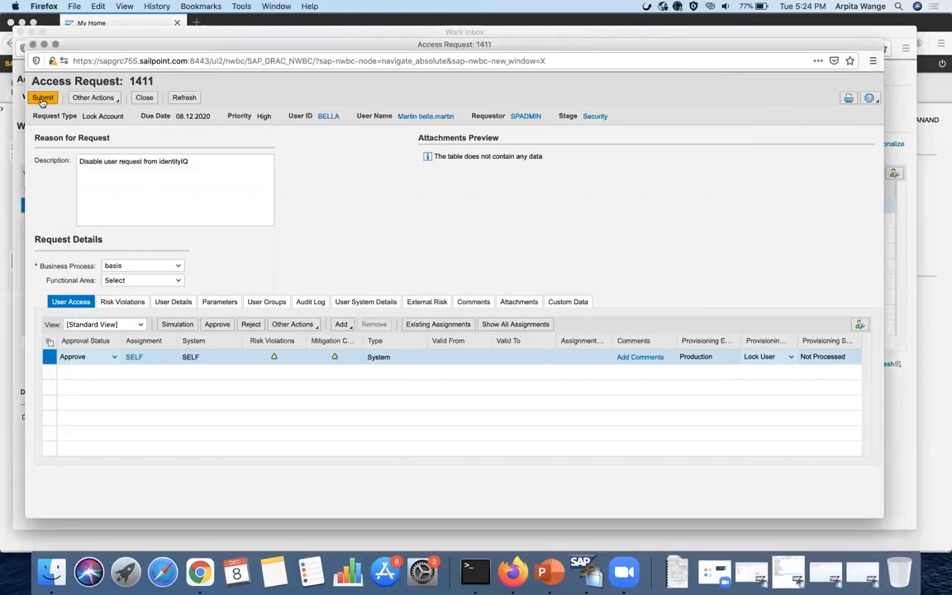
click(42, 100)
click(496, 332)
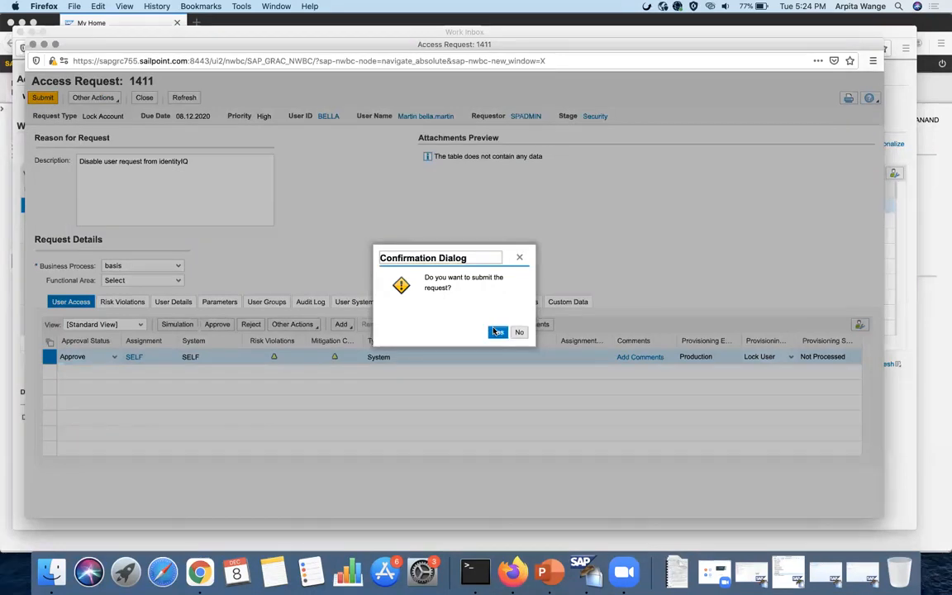
text(••••••••••••)
click(543, 339)
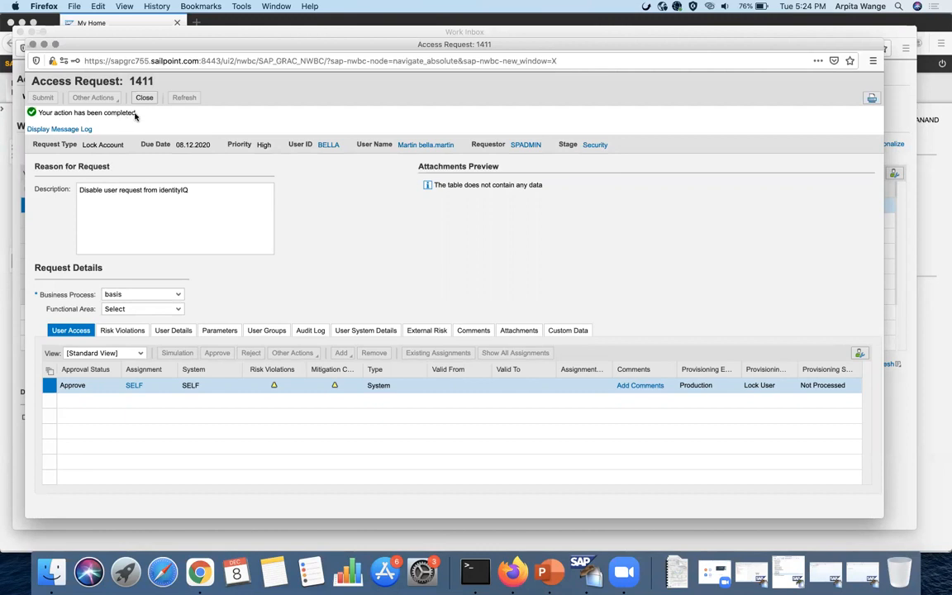
click(145, 100)
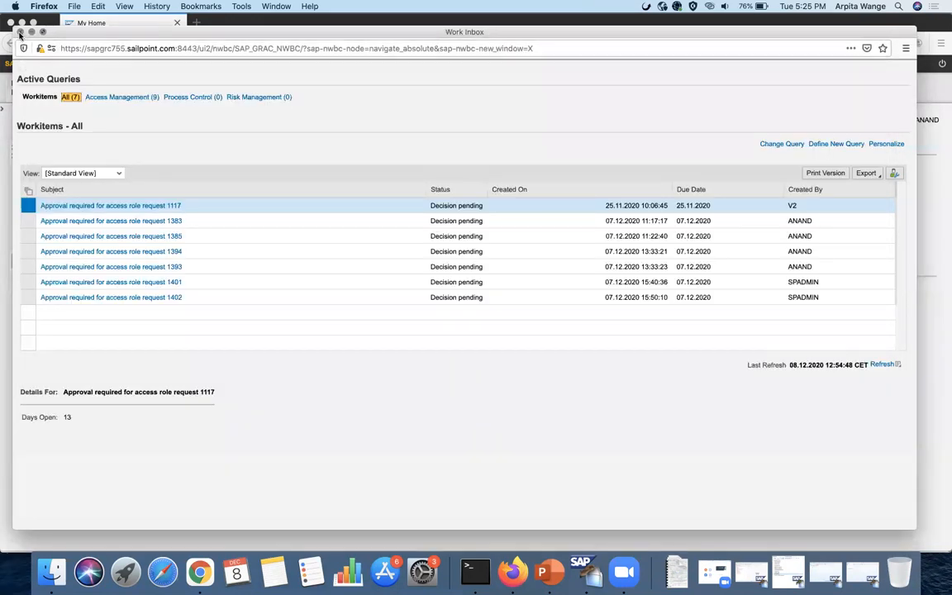
click(19, 32)
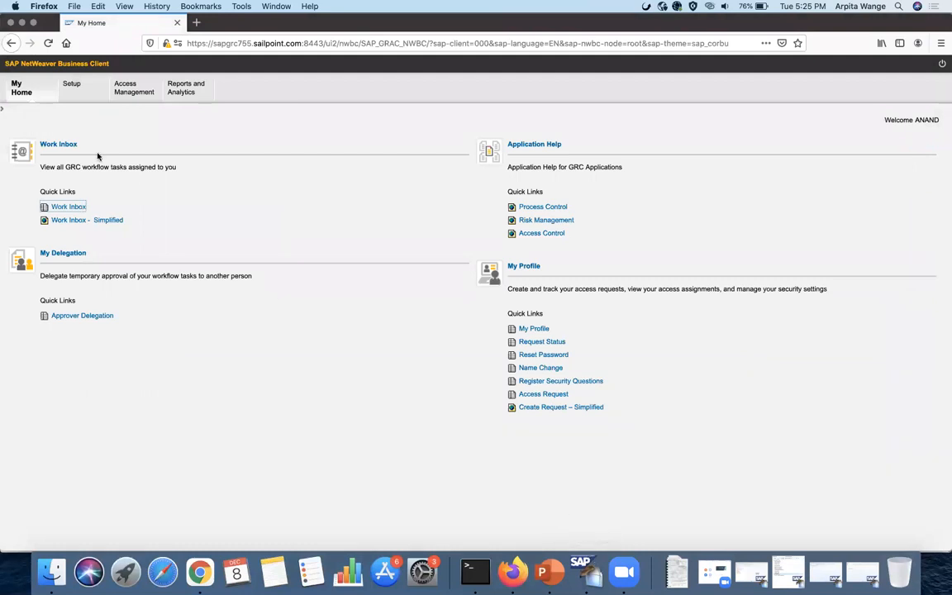
- Return to IdentityIQ Home and filter the Setup task list to 'perform' tasks
click(20, 22)
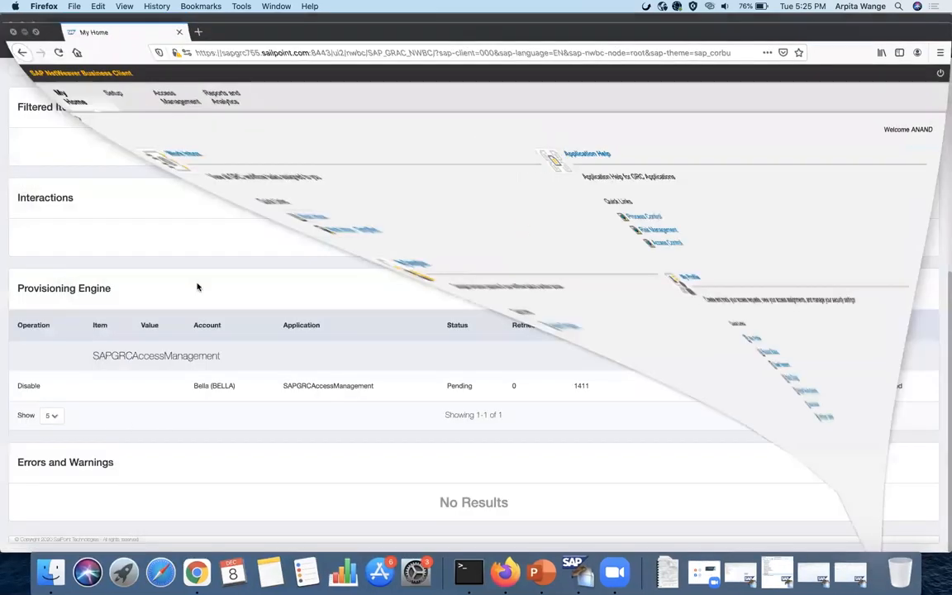
scroll(198, 289, up, 5)
click(47, 102)
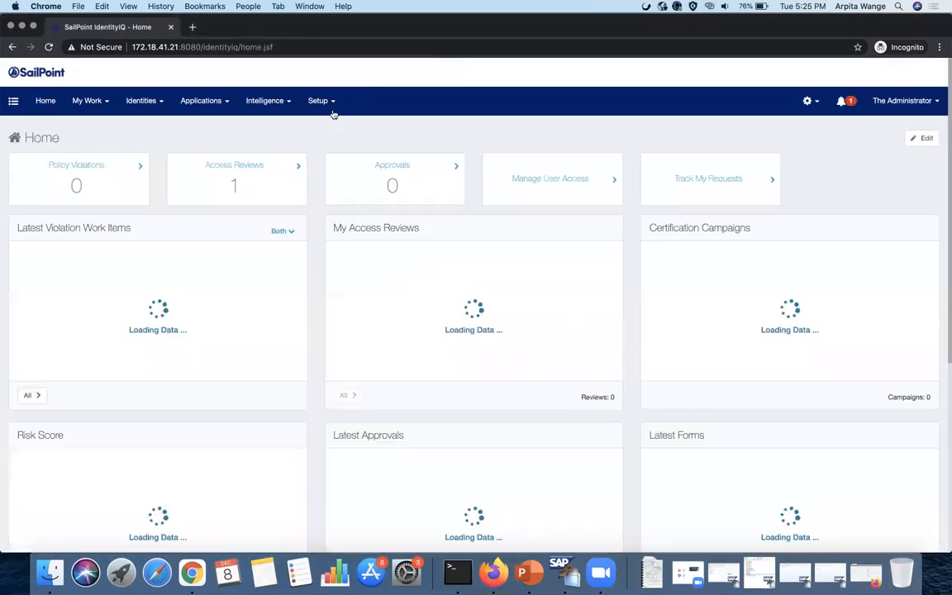
click(319, 101)
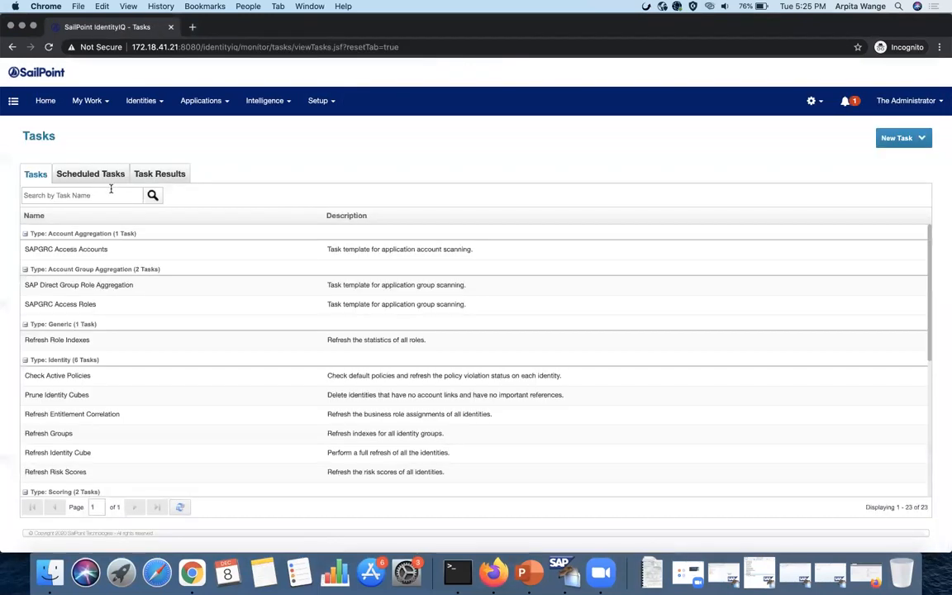
click(111, 194)
text(perform)
key(Return)
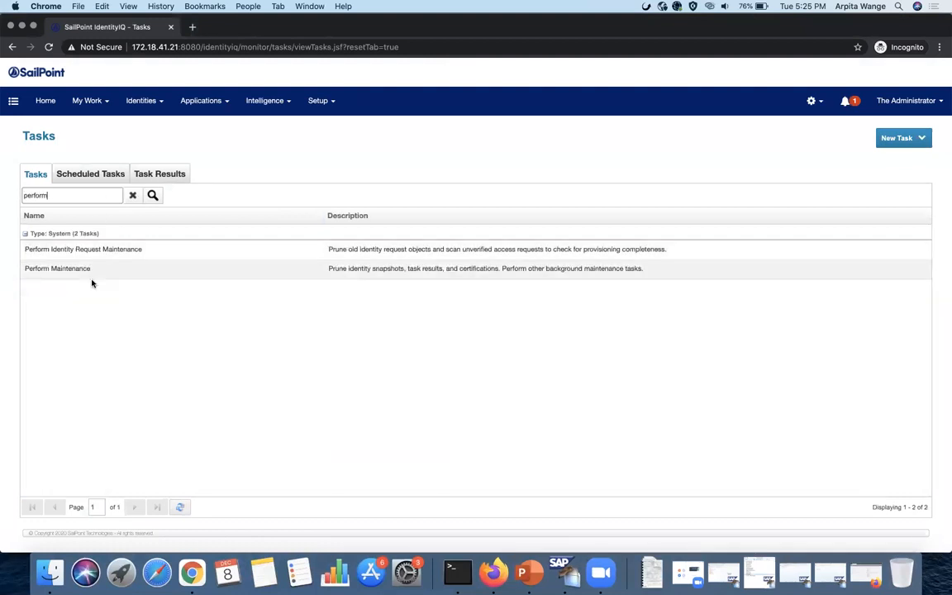
- Run Perform Maintenance and Perform Identity Request Maintenance in the background, then check Task Results
right_click(79, 269)
click(134, 312)
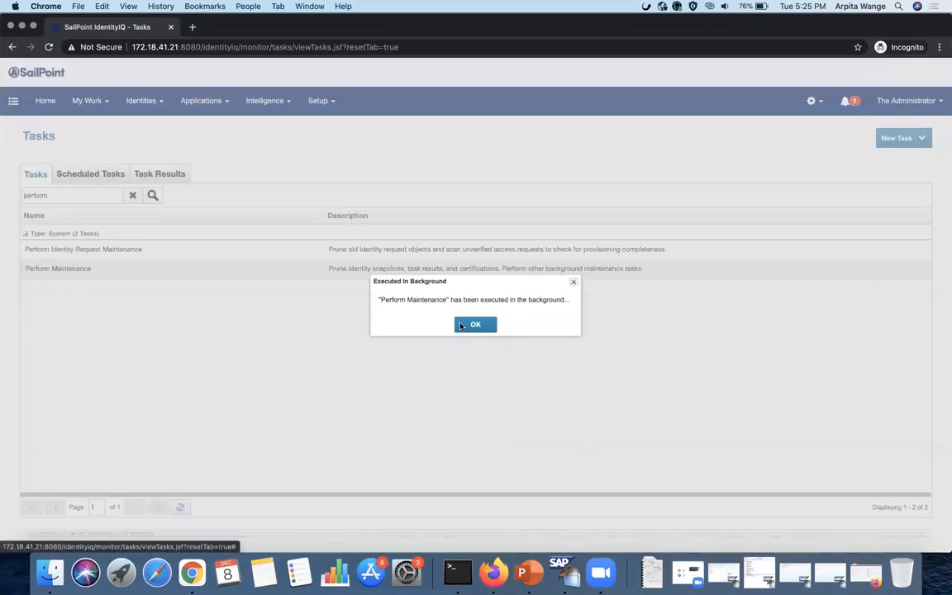
key(Return)
right_click(134, 252)
click(178, 295)
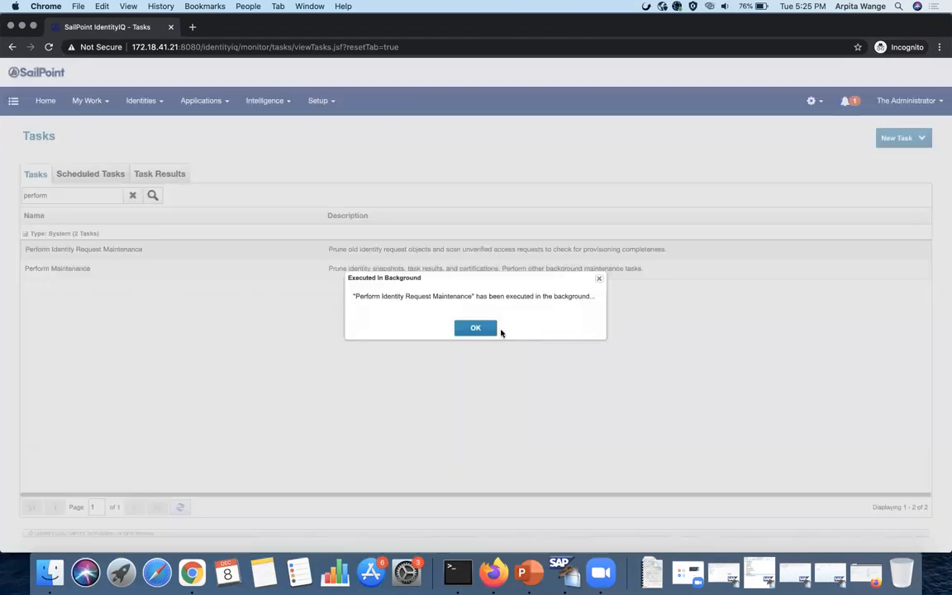
key(Return)
click(162, 174)
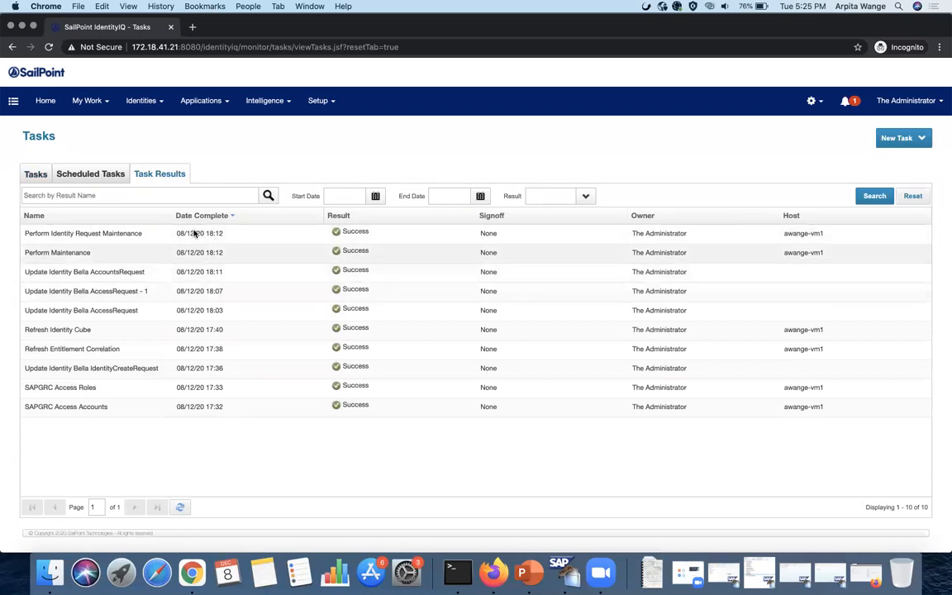
- Review the details of the latest disable request under My Work > Access Requests
click(100, 115)
click(101, 151)
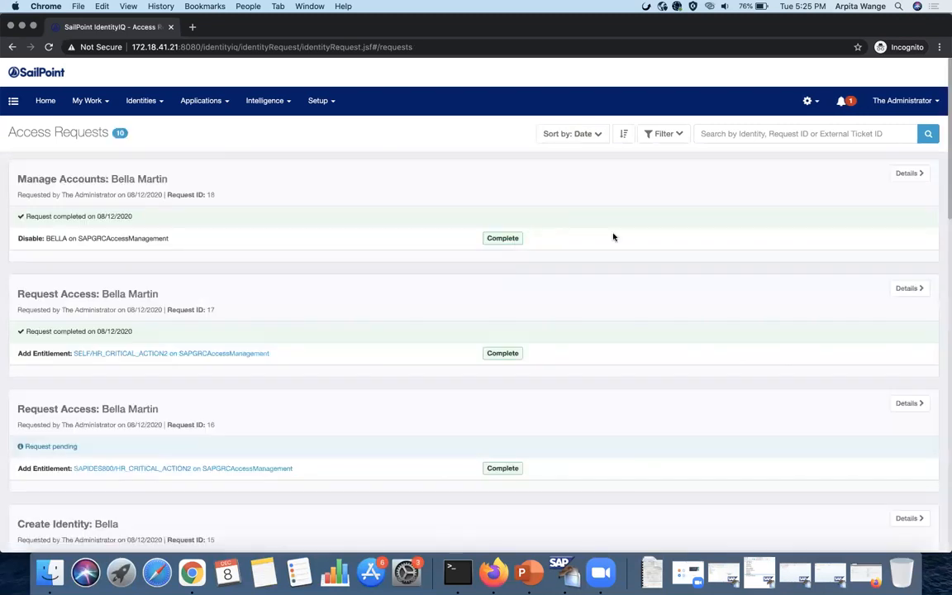
click(911, 175)
scroll(636, 222, down, 3)
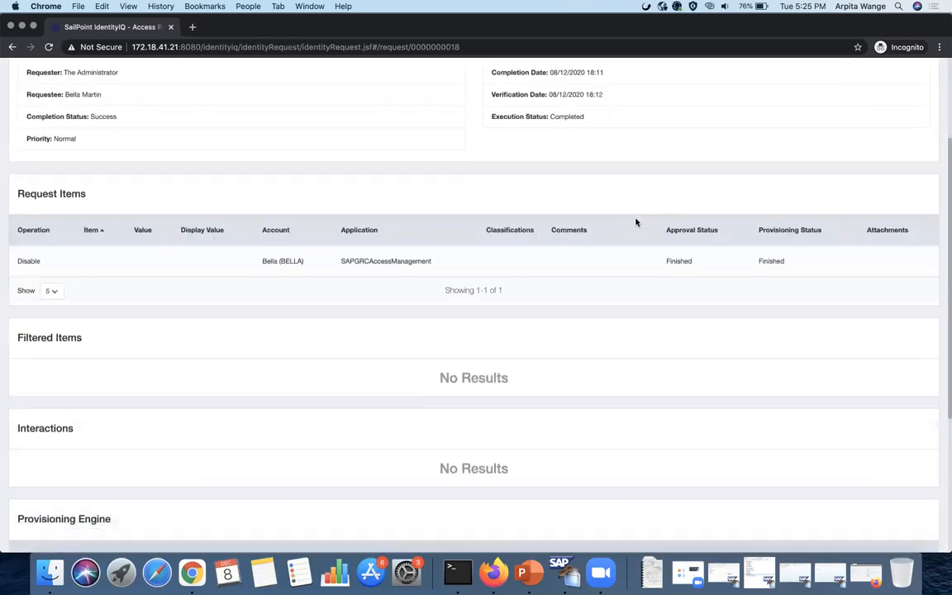
scroll(636, 221, down, 3)
scroll(635, 219, up, 5)
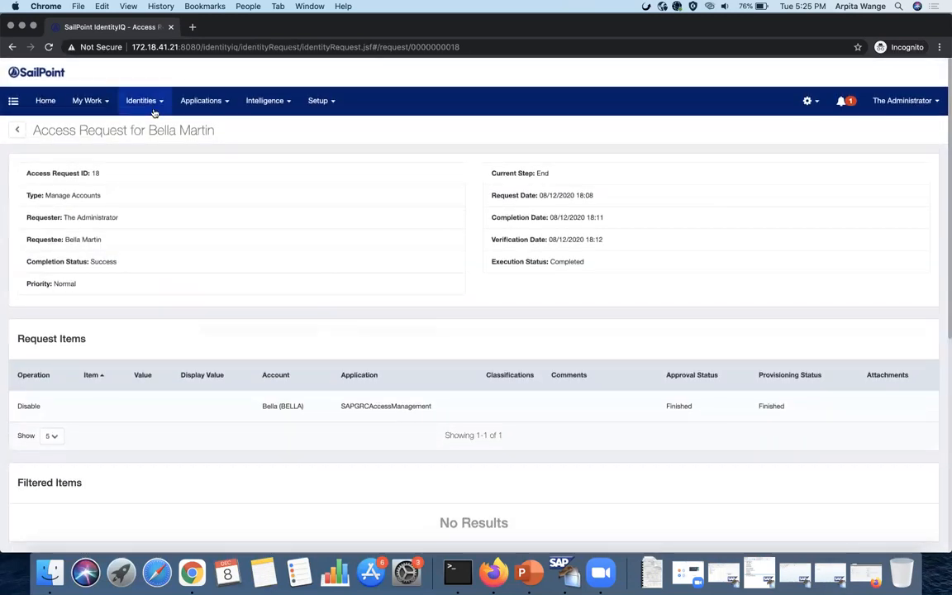
- Find the user in Identity Warehouse and expand their SAPGRCAccessManagement account, highlighting SELF Inactive
click(153, 129)
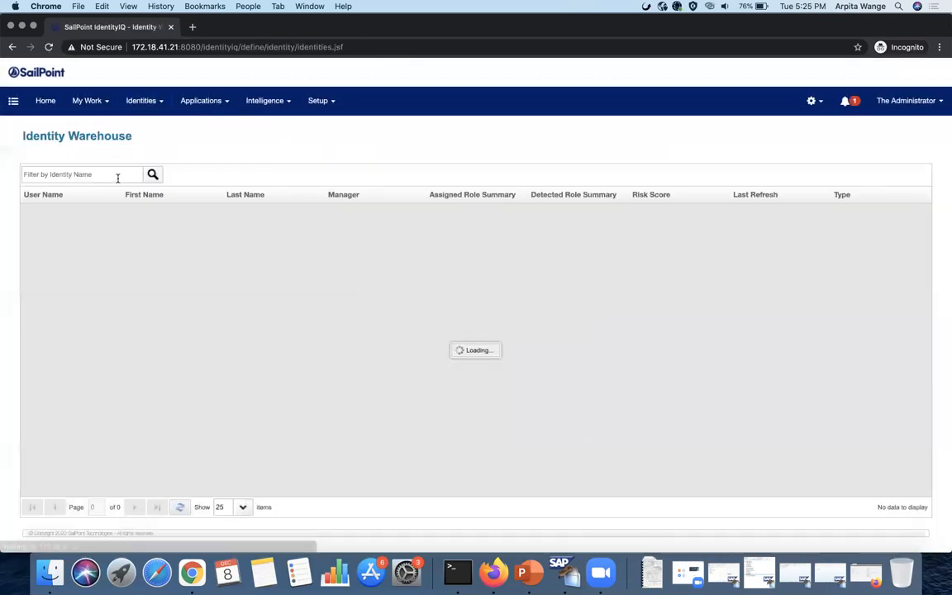
click(117, 178)
text(bella)
key(Return)
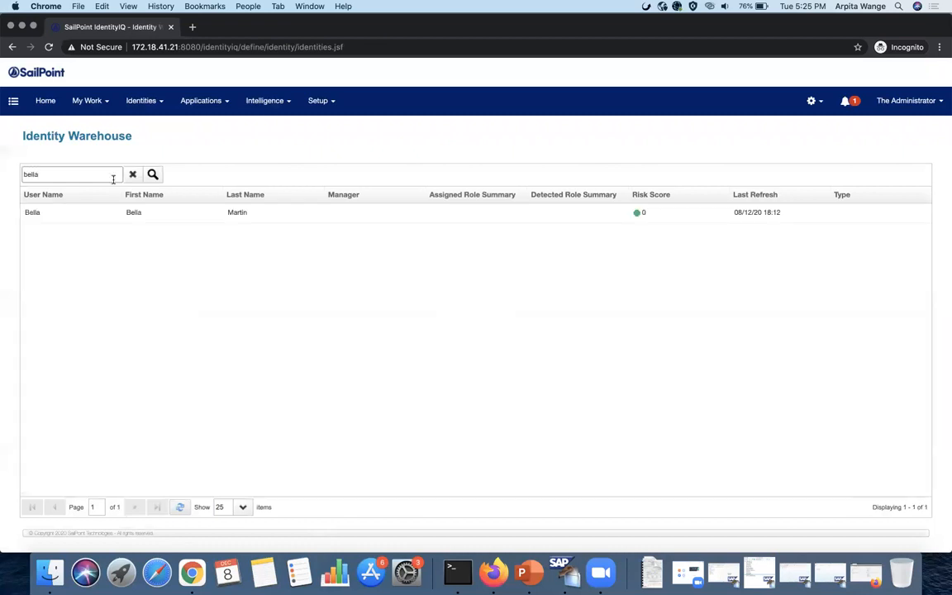
click(100, 208)
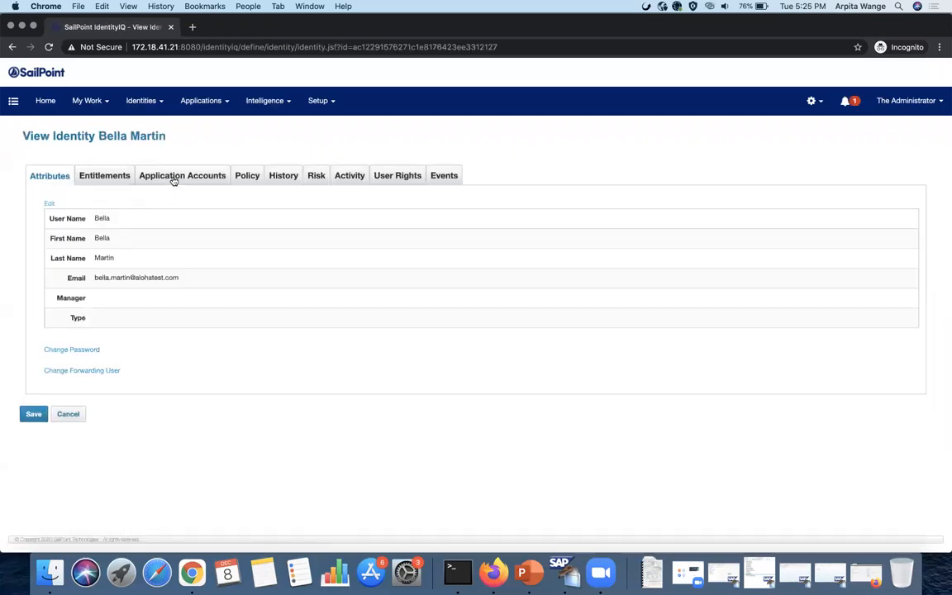
click(157, 174)
click(158, 245)
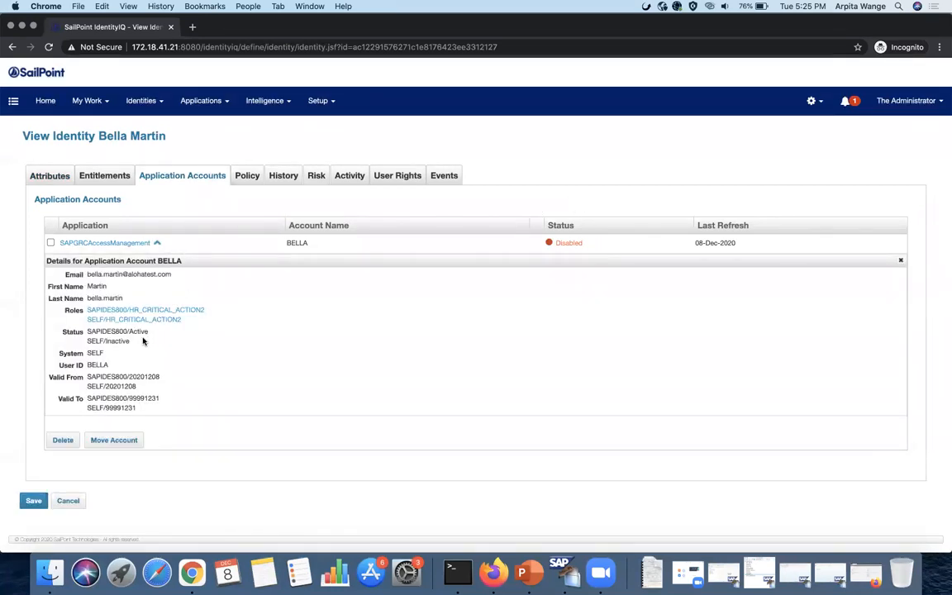
drag(130, 340, 89, 340)
click(827, 576)
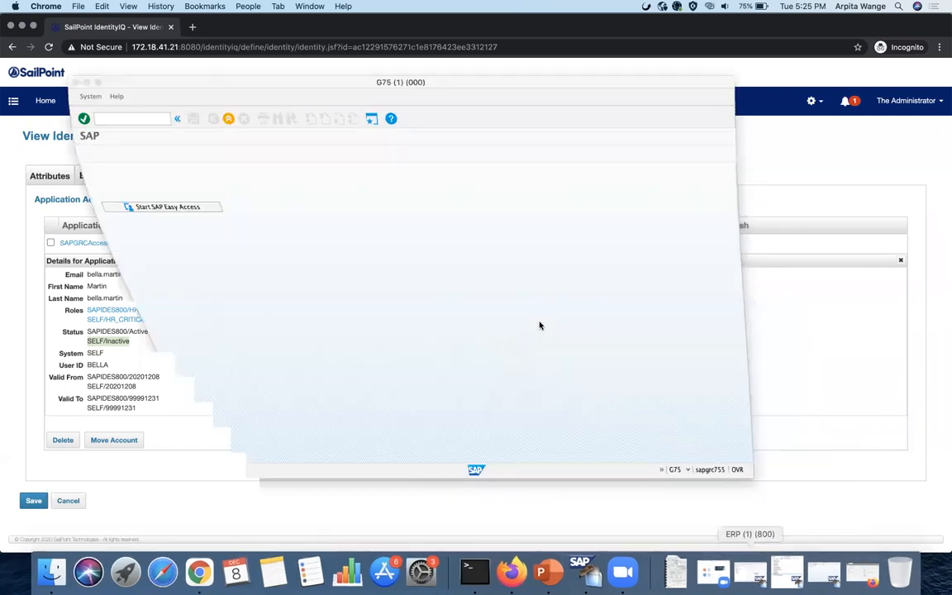
text(su01)
key(Return)
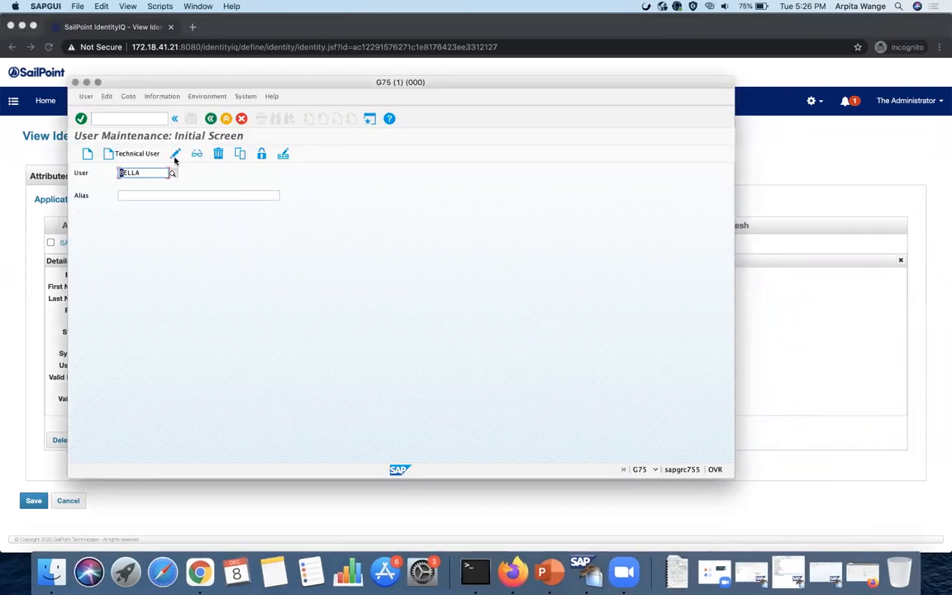
click(264, 158)
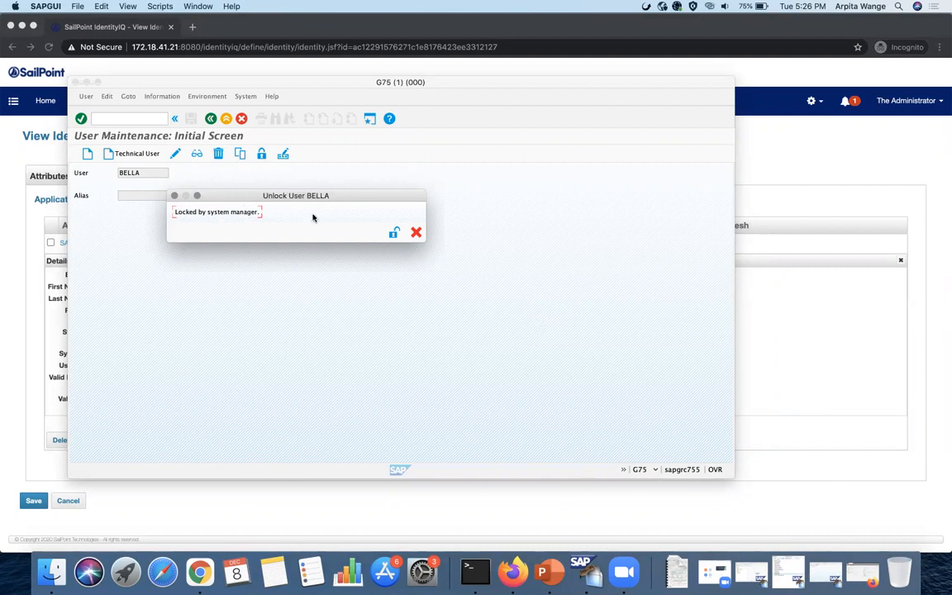
click(415, 233)
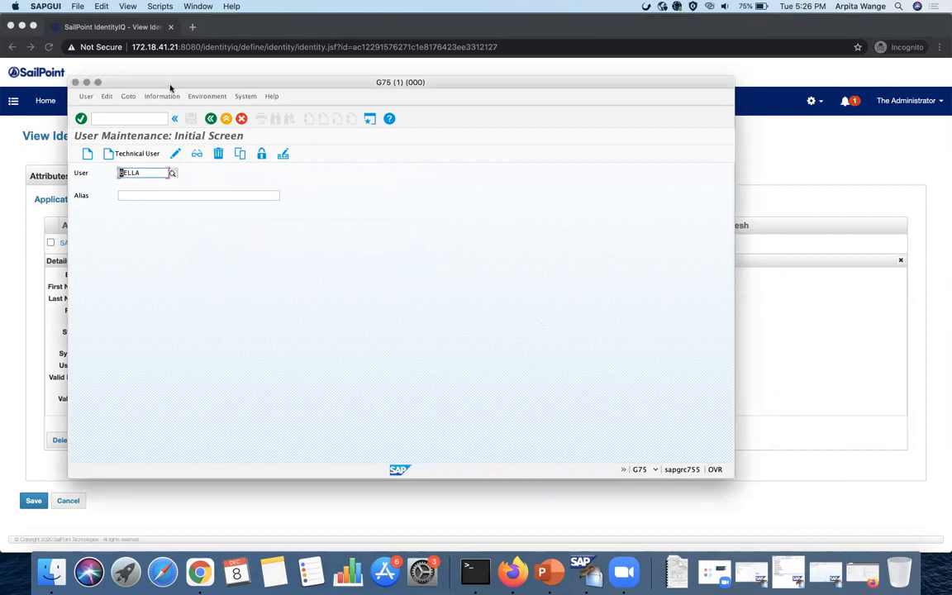
click(87, 82)
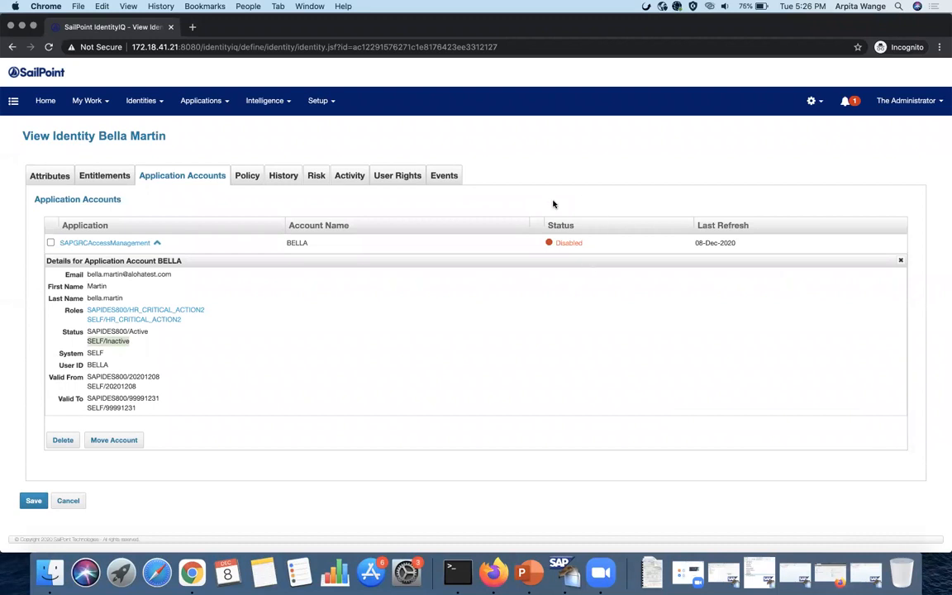
- Open the SAPGRCAccessManagement access review from the Application Owner Certification in Setup > Certifications
click(53, 106)
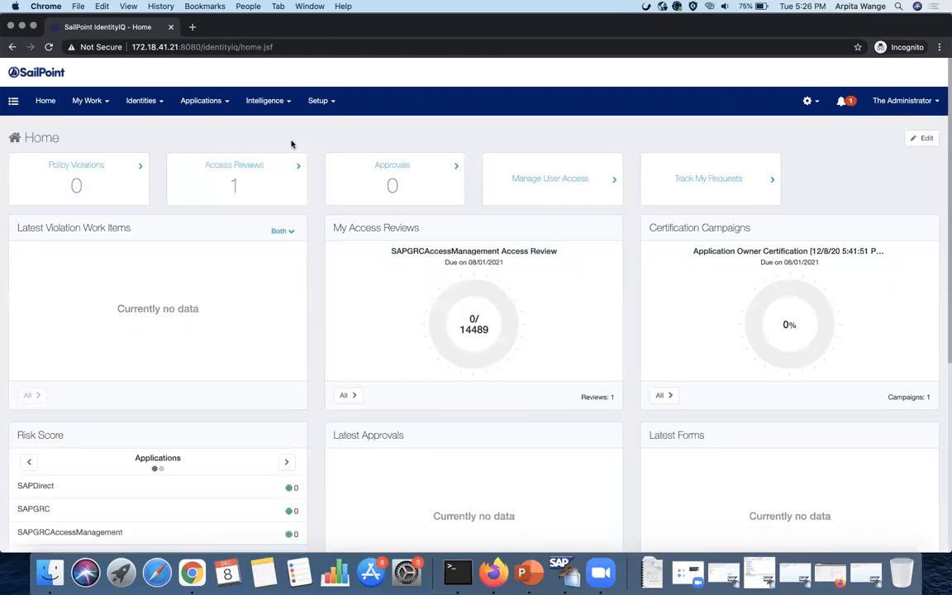
click(318, 101)
click(335, 128)
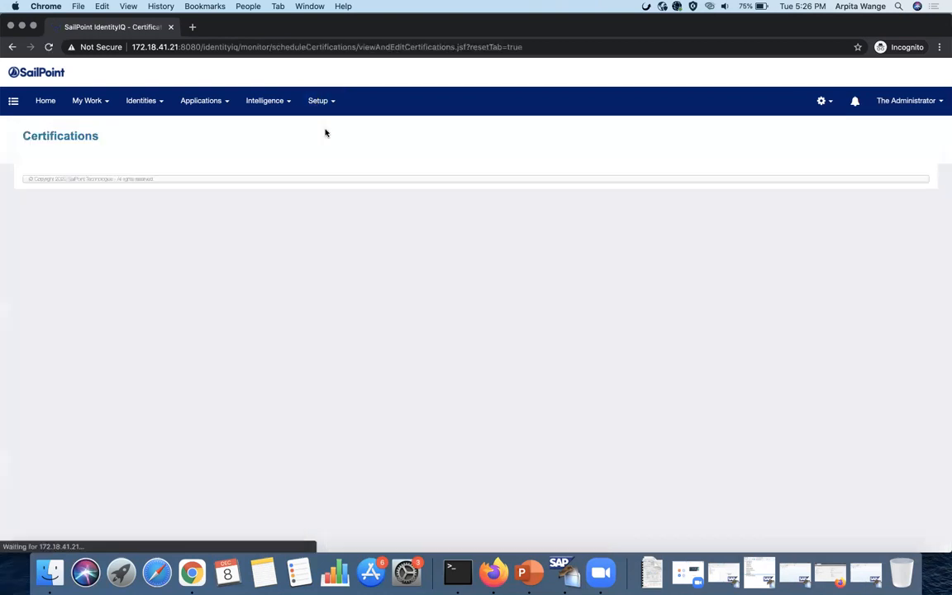
click(294, 235)
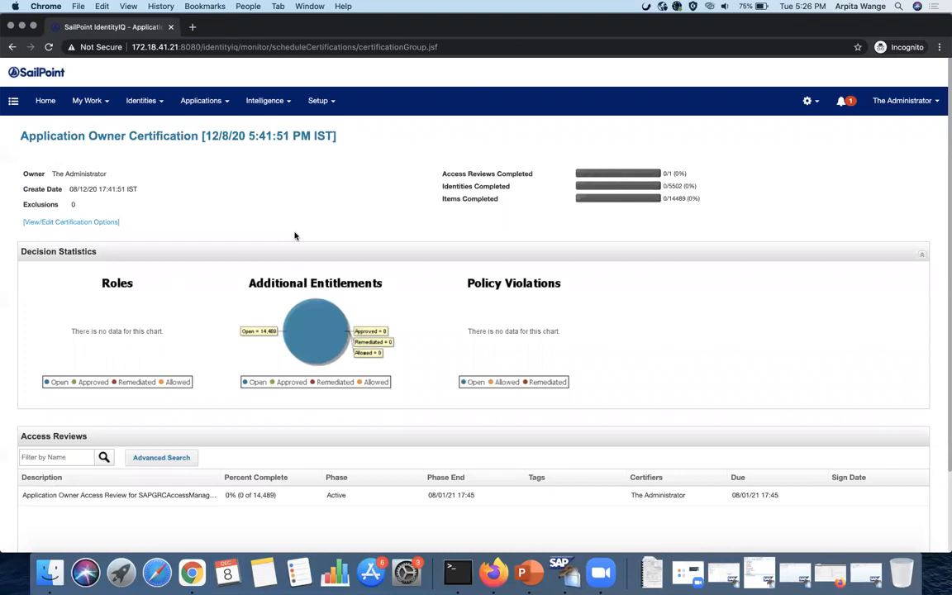
scroll(295, 235, down, 3)
click(248, 404)
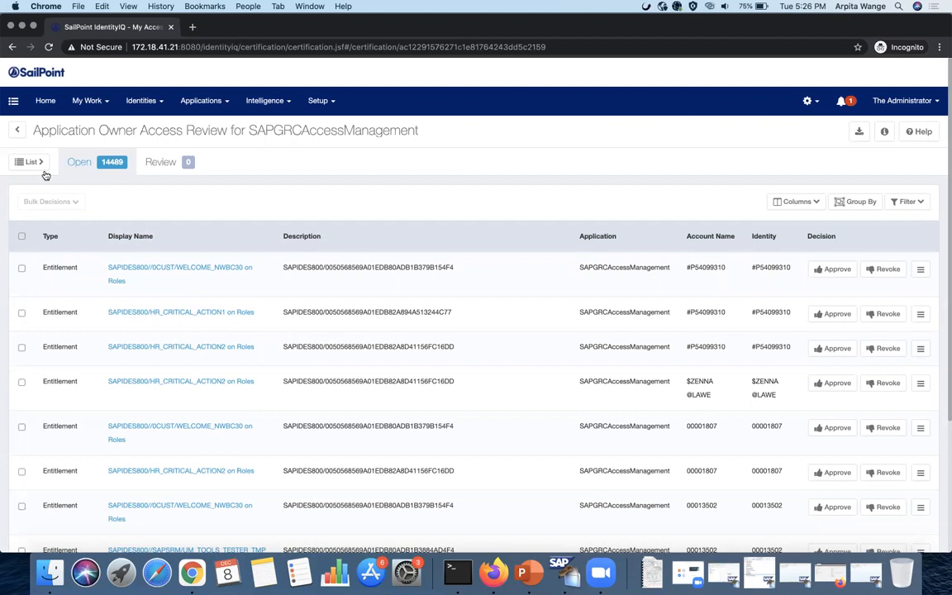
- Search the review's identity list for the user and load their two open items
click(37, 164)
click(83, 162)
text(marvel)
key(Return)
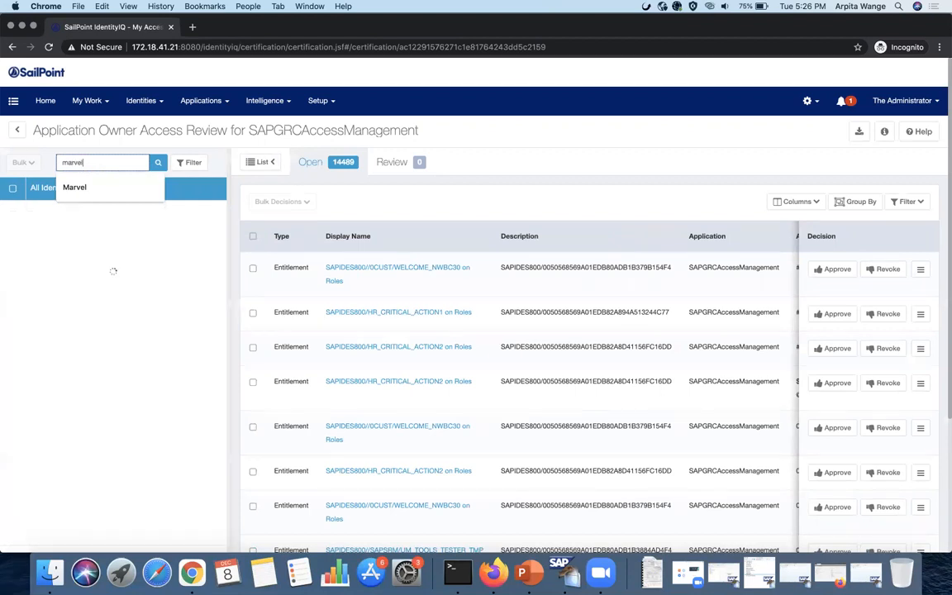
click(109, 218)
click(109, 218)
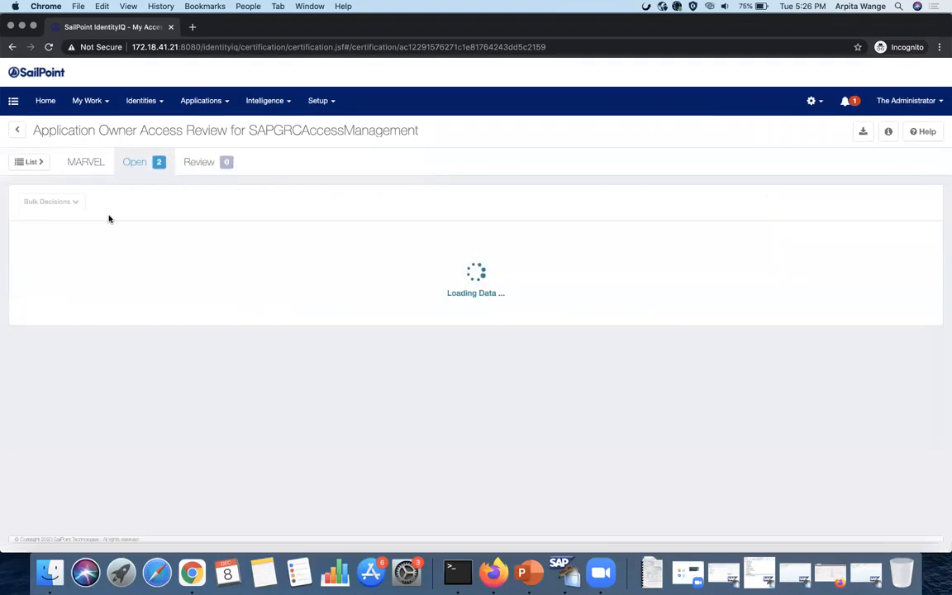
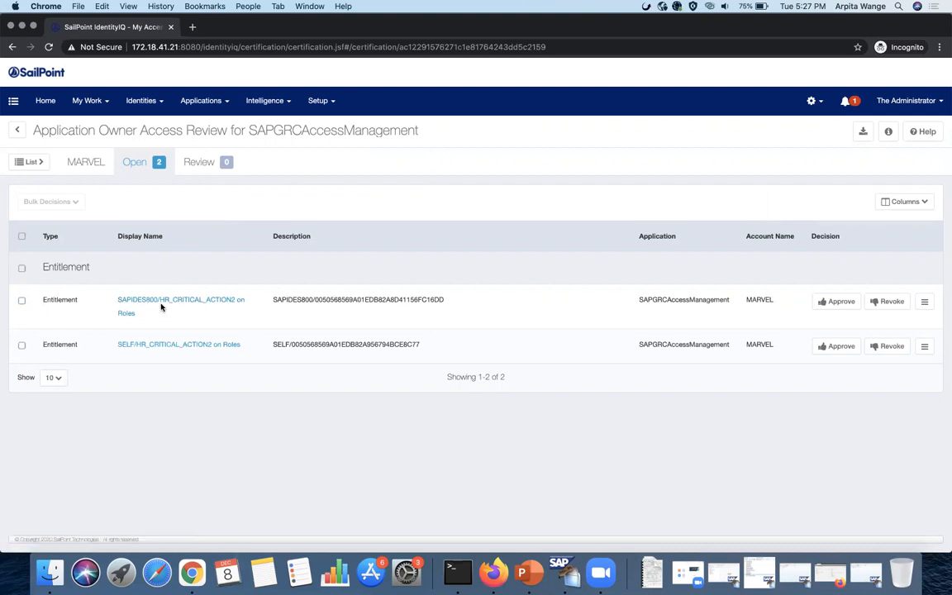
- Display the user's current role assignments in SAP GUI User Maintenance
click(791, 573)
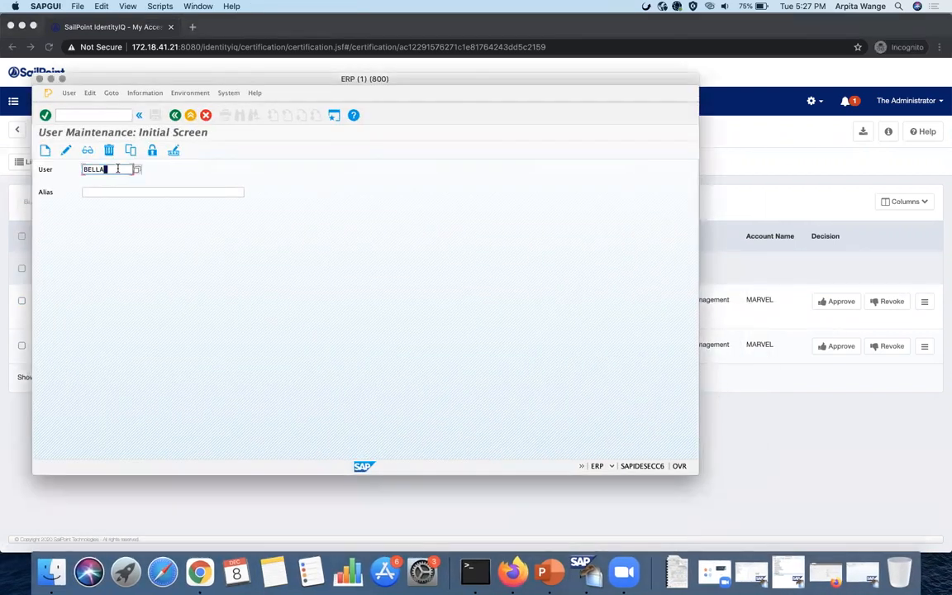
key(BackSpace)
key(BackSpace)
key(BackSpace)
key(BackSpace)
key(BackSpace)
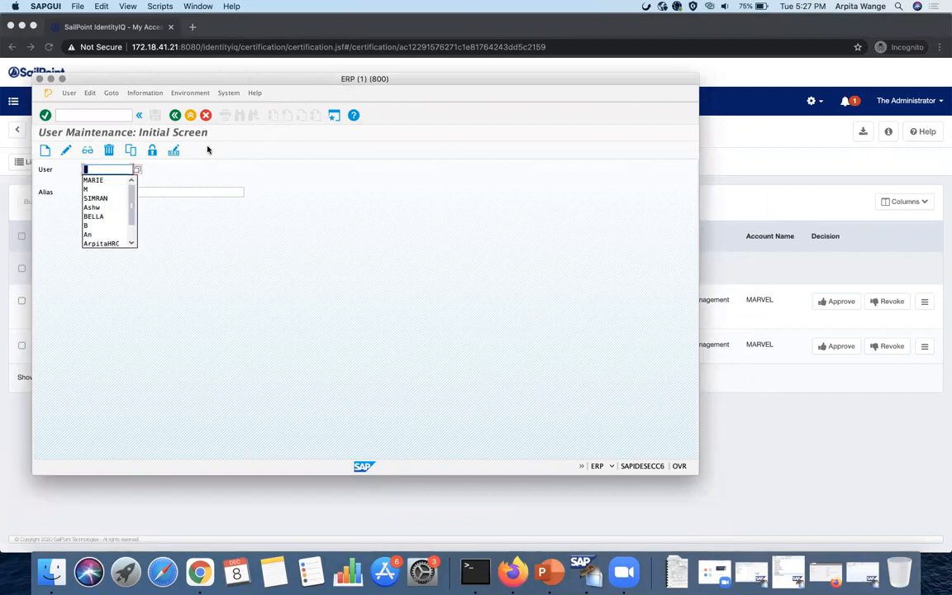
text(M)
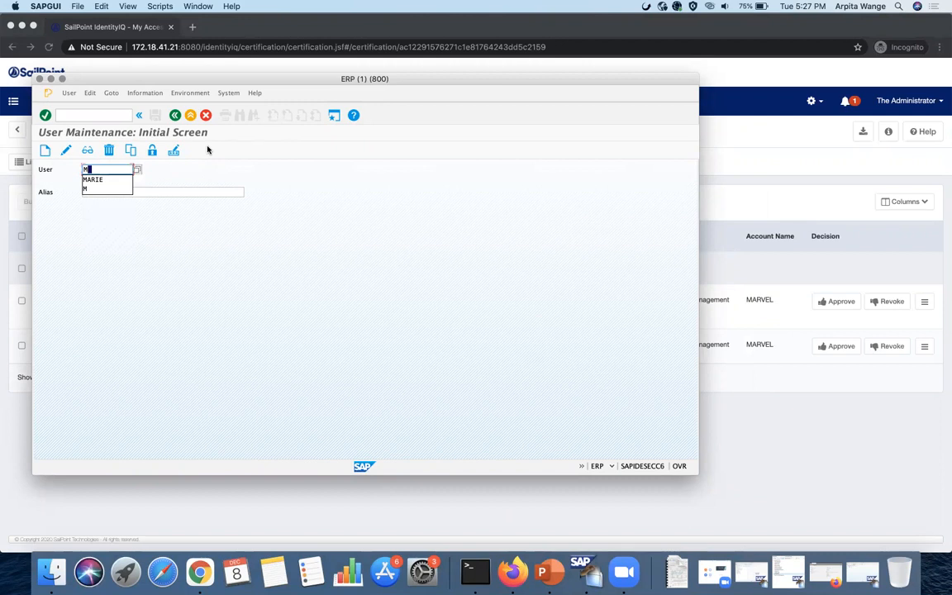
text(ARVEL)
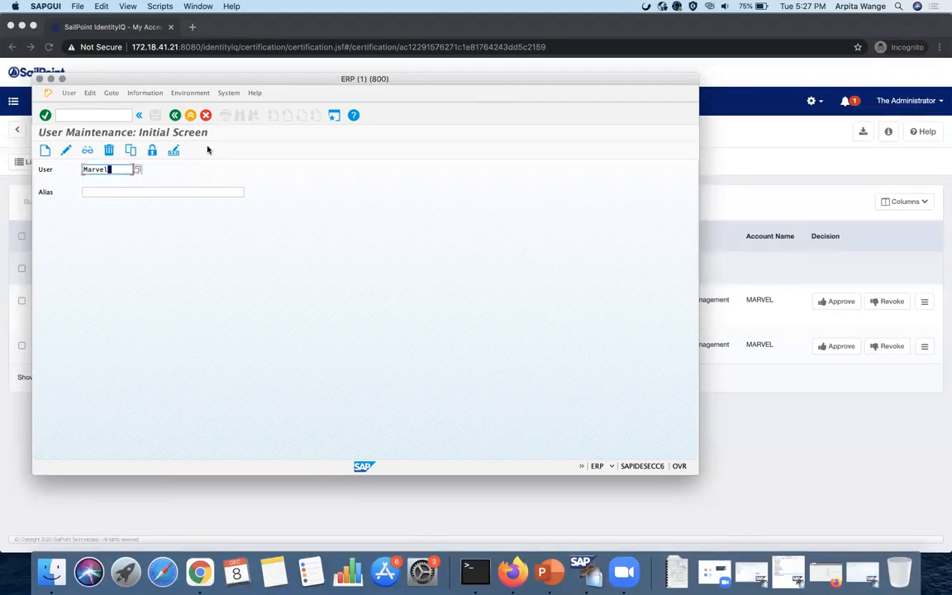
click(89, 151)
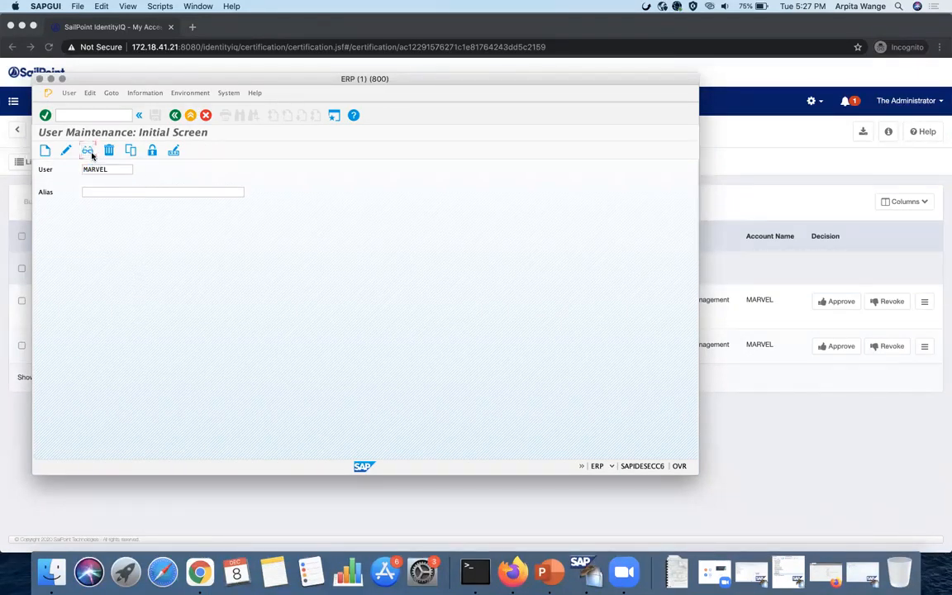
click(369, 204)
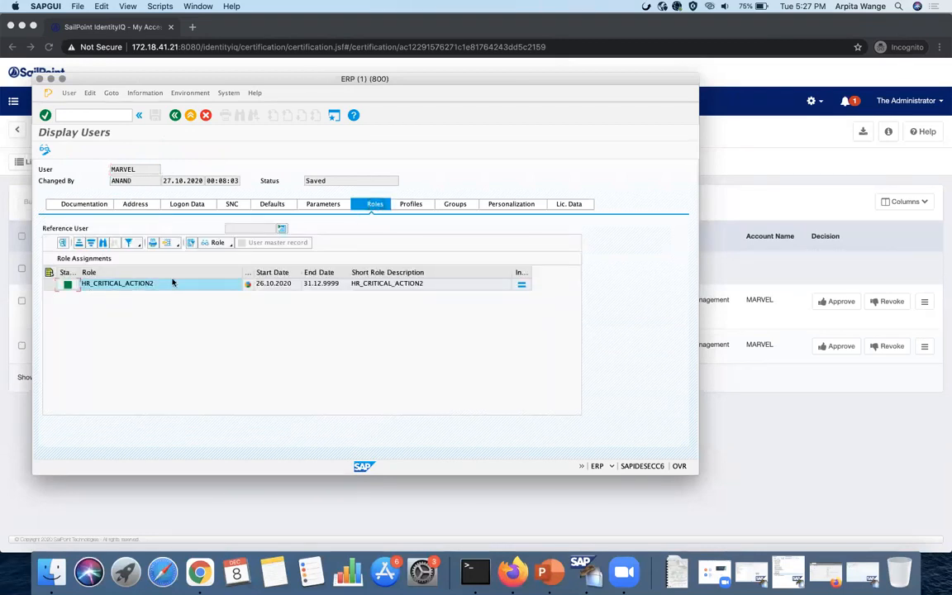
click(51, 79)
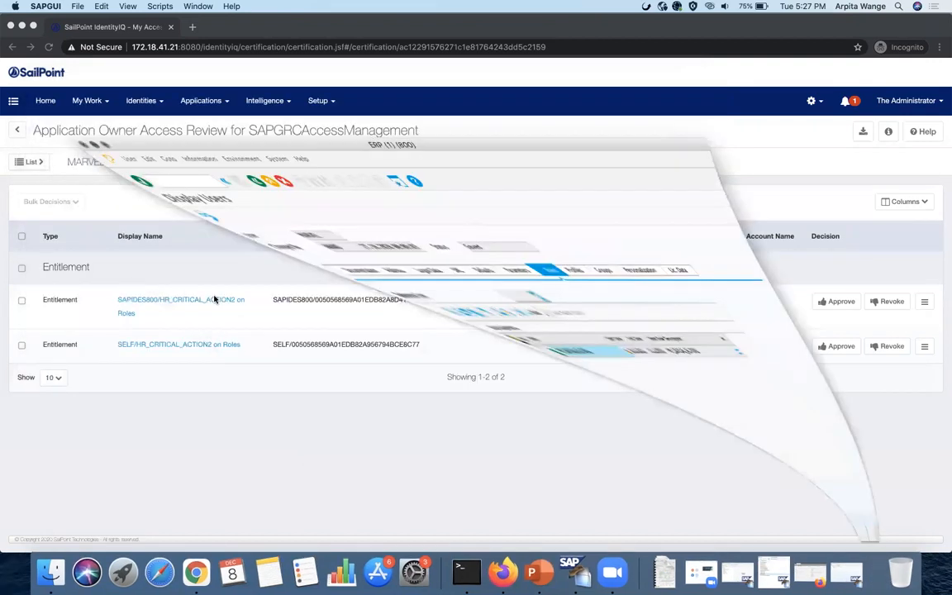
- Revoke the SAPIDES800/HR_CRITICAL_ACTION2 entitlement, save the decision, and check the reviewed items
click(891, 303)
click(891, 303)
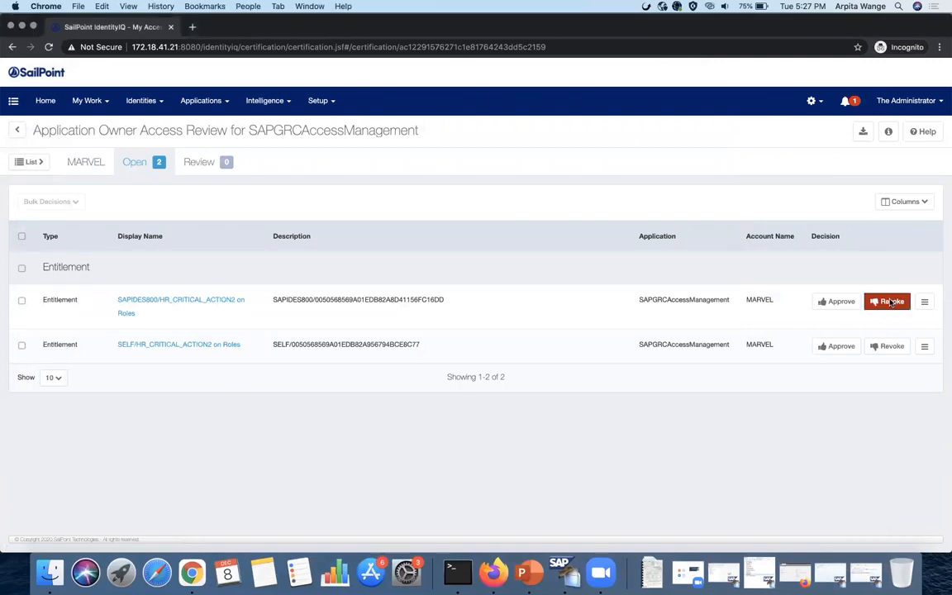
click(515, 538)
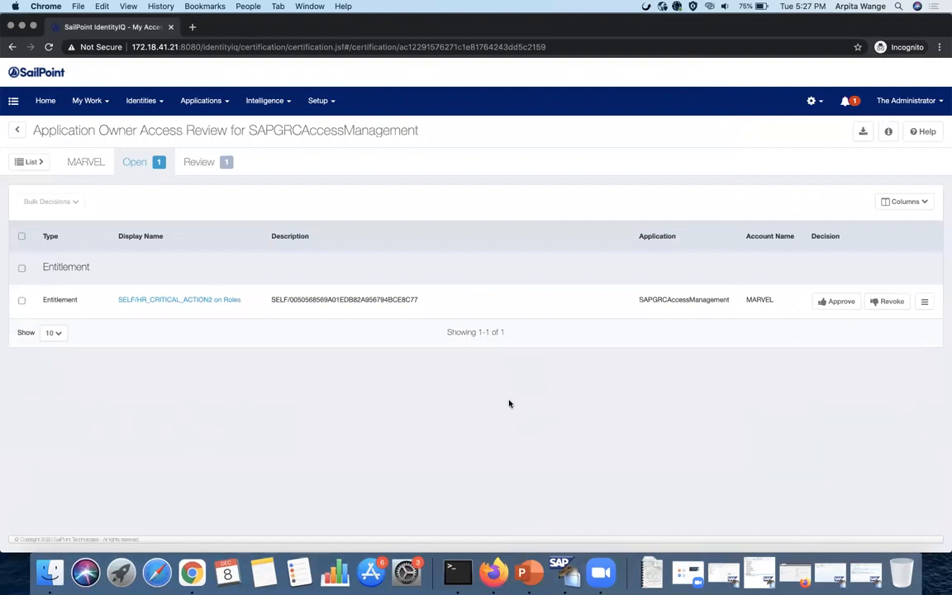
click(195, 157)
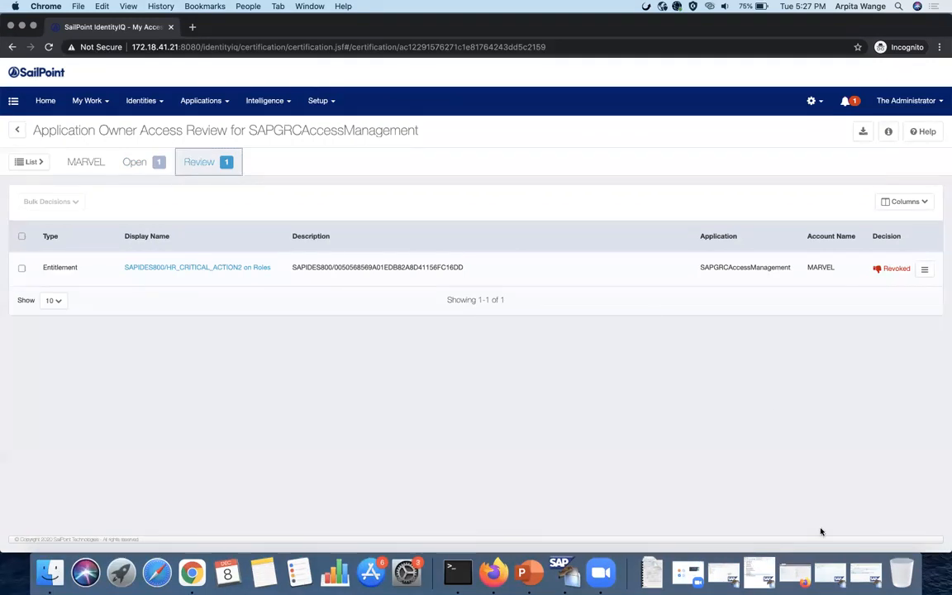
click(791, 574)
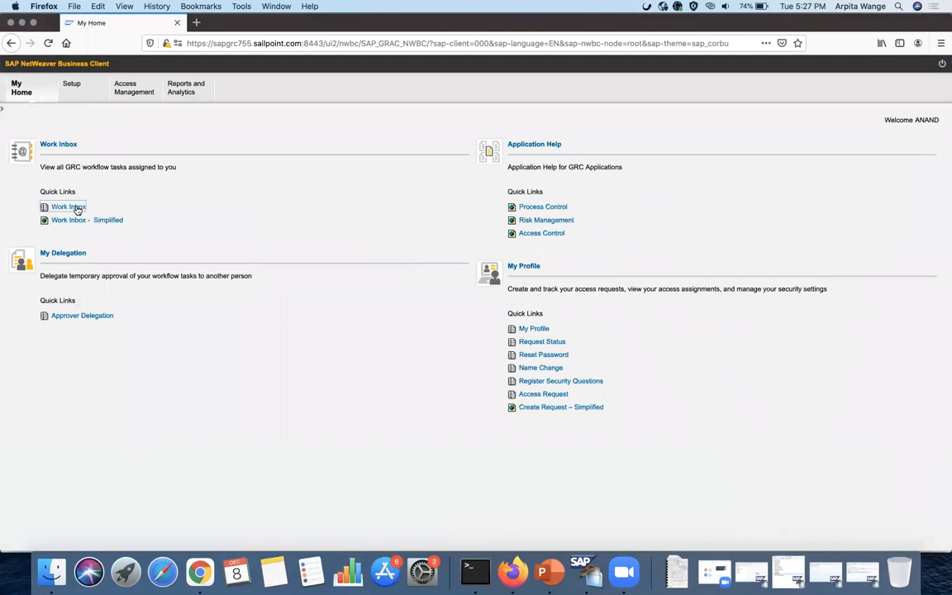
- Open access request 1412 from the GRC Work Inbox and submit it
click(77, 209)
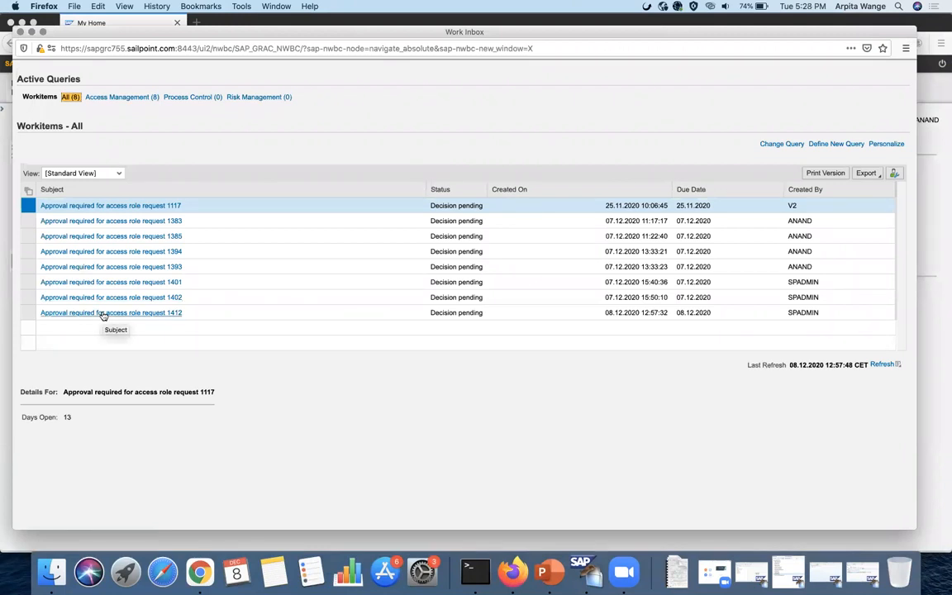
click(103, 312)
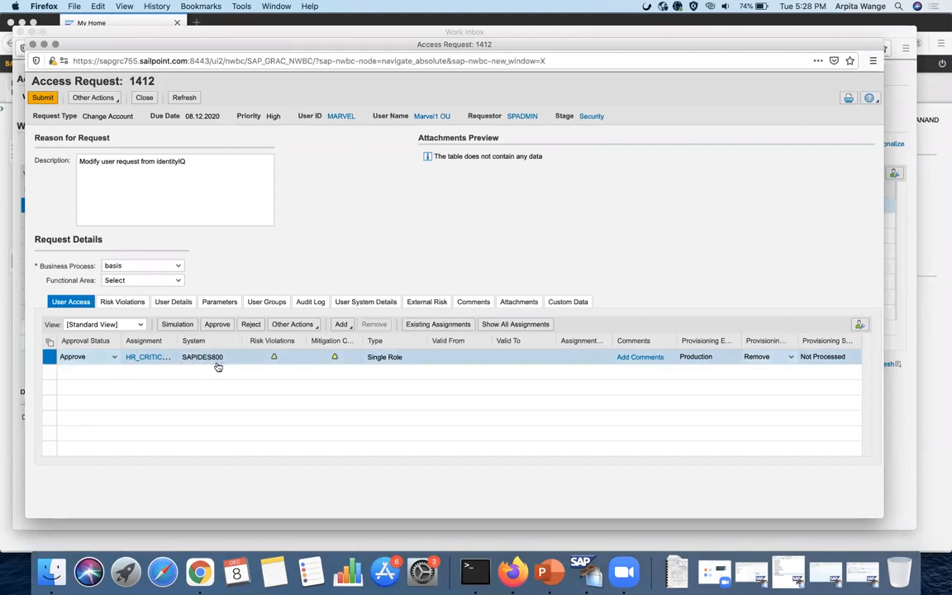
click(43, 99)
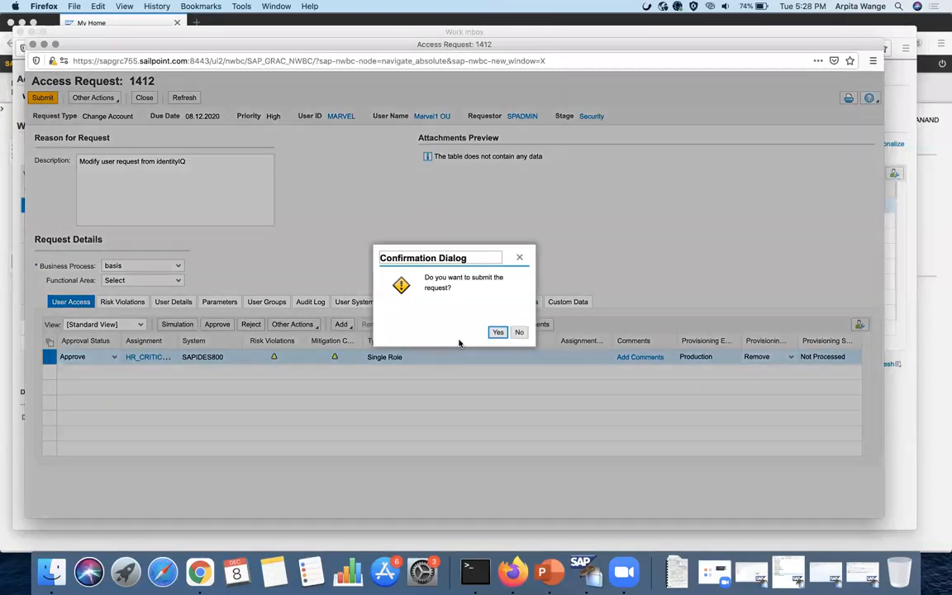
click(495, 332)
- Confirm the approval with the approver password, then close the request and the Work Inbox
text(••••••••••••)
key(super+a)
key(BackSpace)
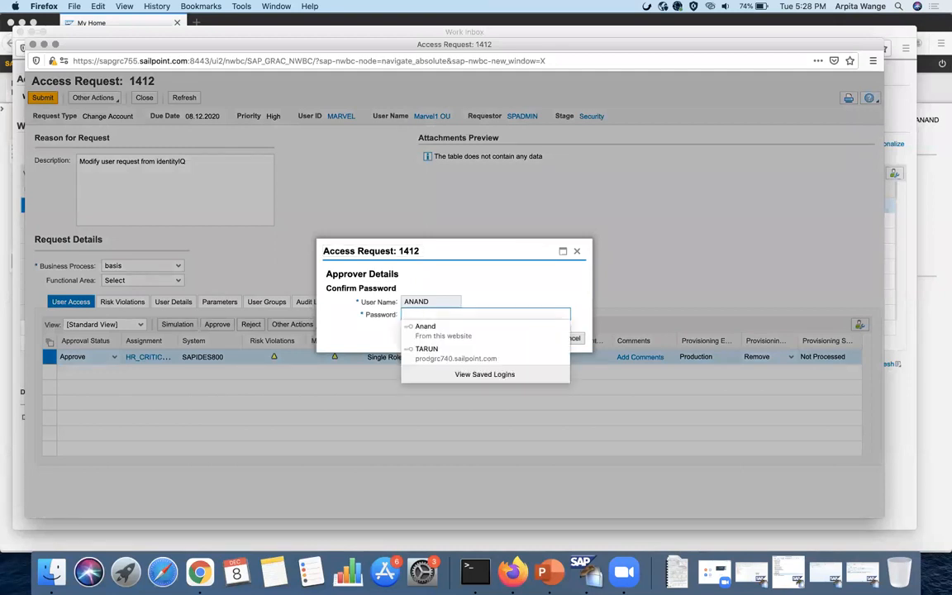
text(••)
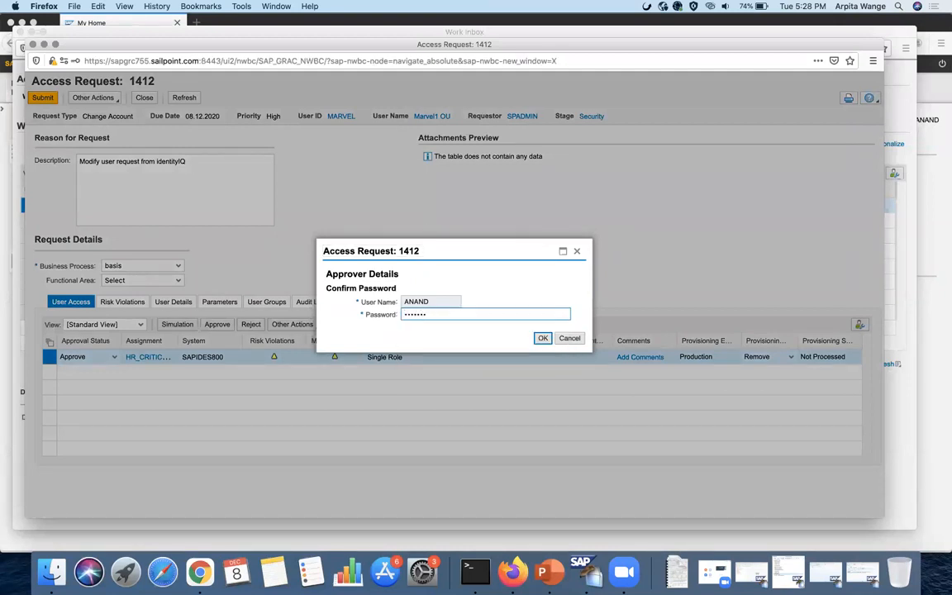
click(542, 337)
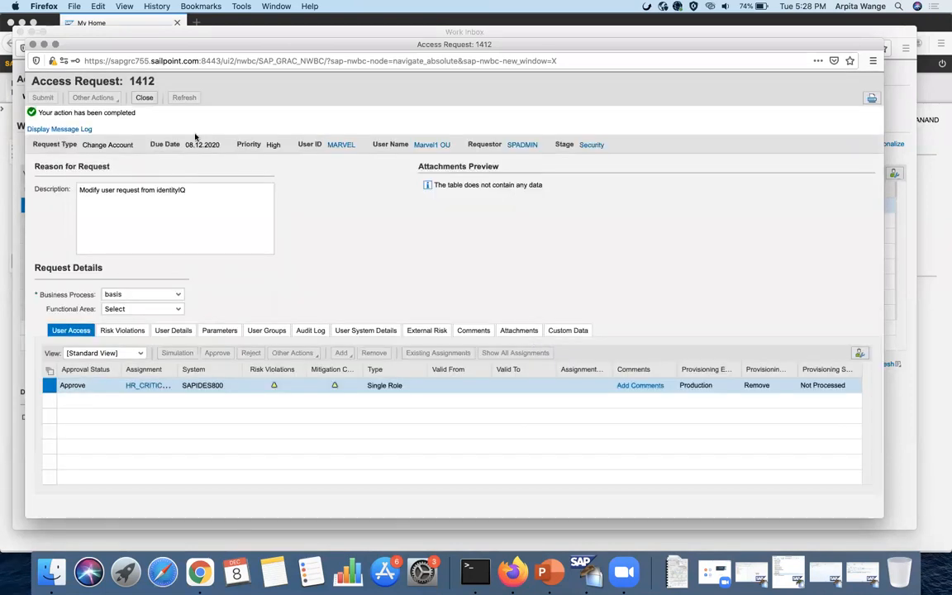
click(147, 100)
click(18, 30)
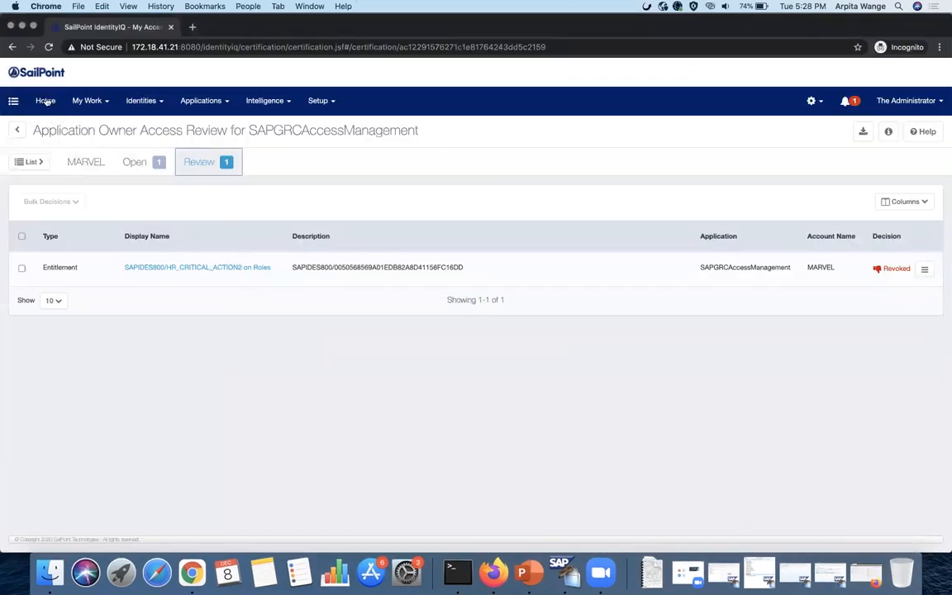
click(46, 101)
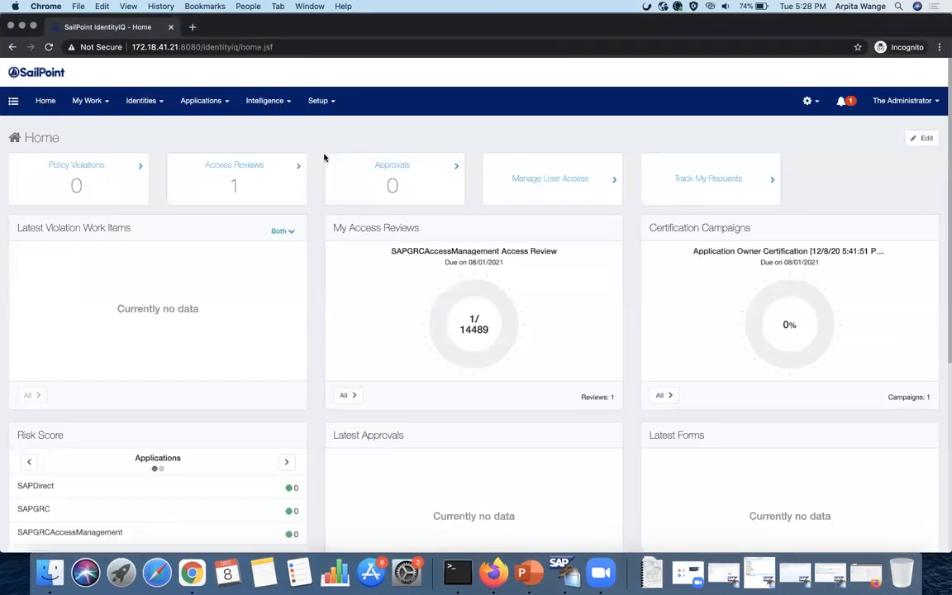
- Search Setup > Tasks for 'perform' and run Perform Maintenance in the background
click(331, 102)
click(331, 225)
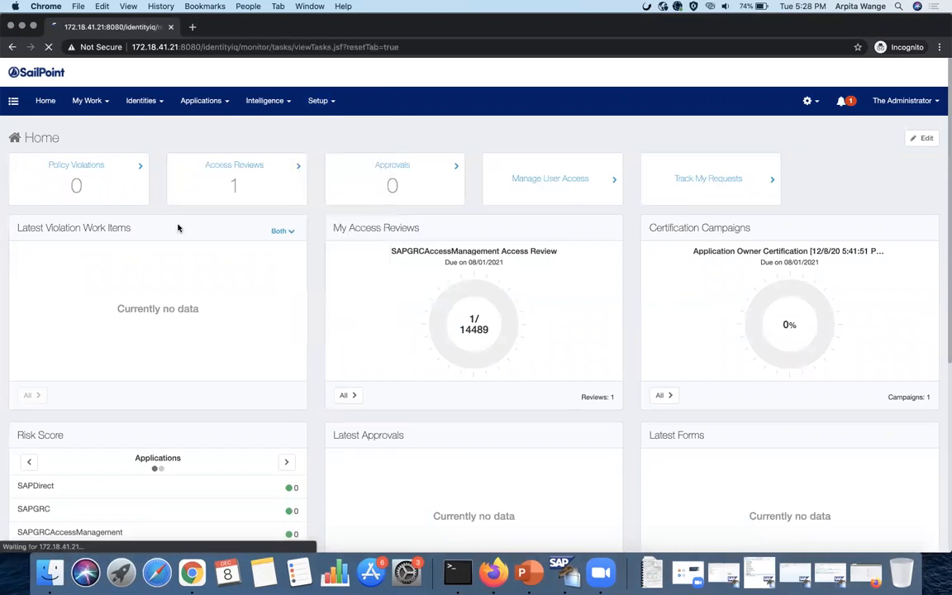
click(111, 195)
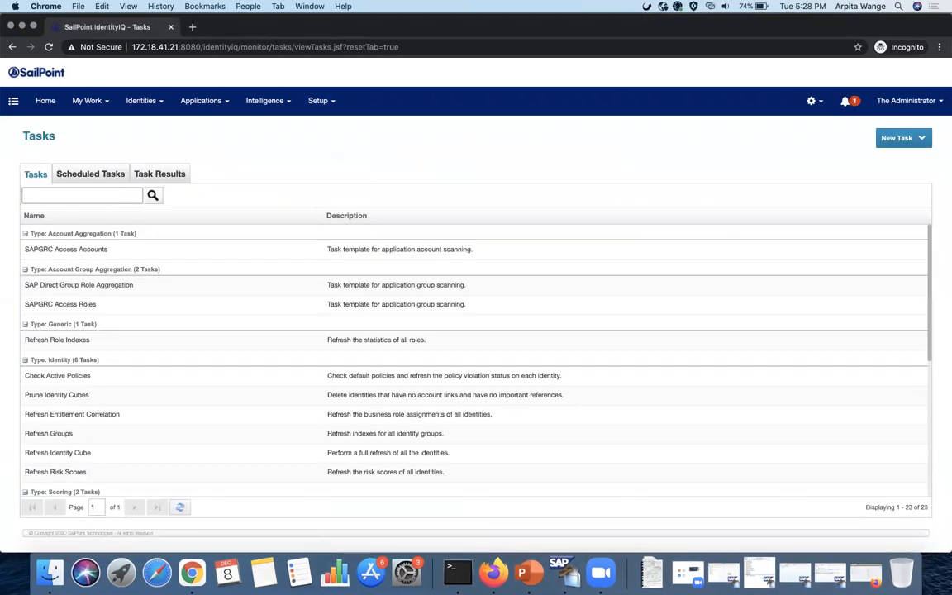
key(Return)
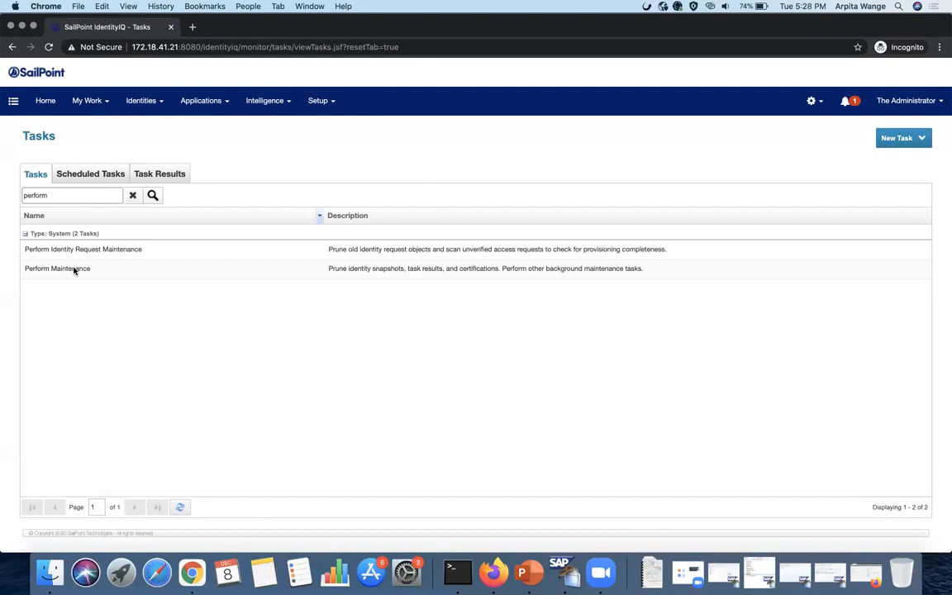
click(74, 269)
click(100, 312)
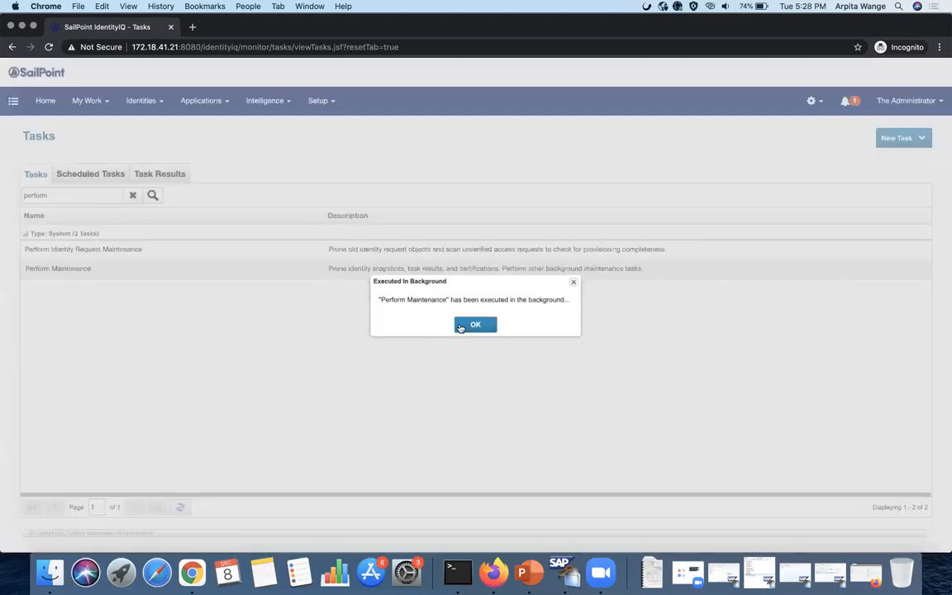
click(466, 323)
- Run Perform Identity Request Maintenance in the background and view both in Task Results
click(142, 250)
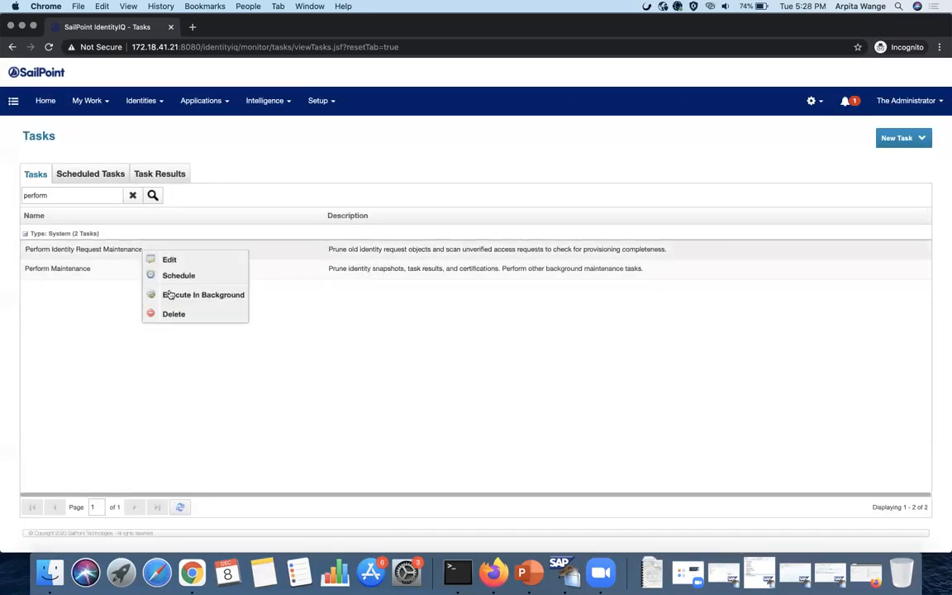
click(165, 296)
click(493, 324)
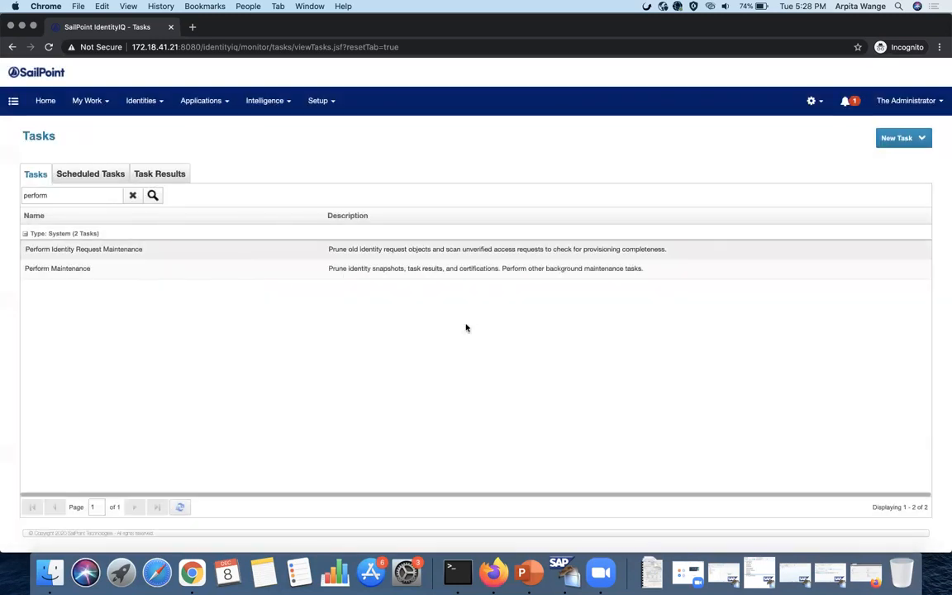
click(180, 173)
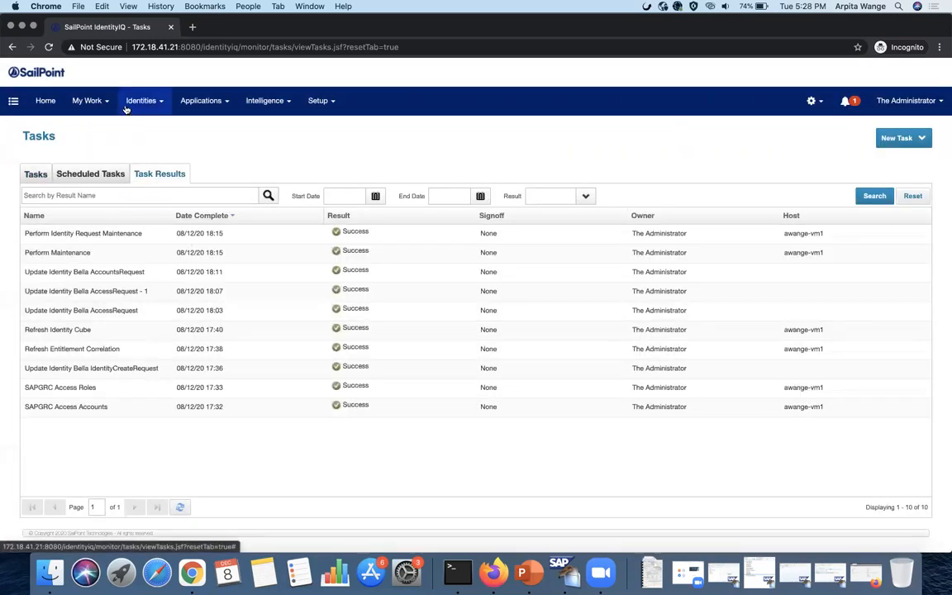
mouse_move(139, 101)
click(135, 138)
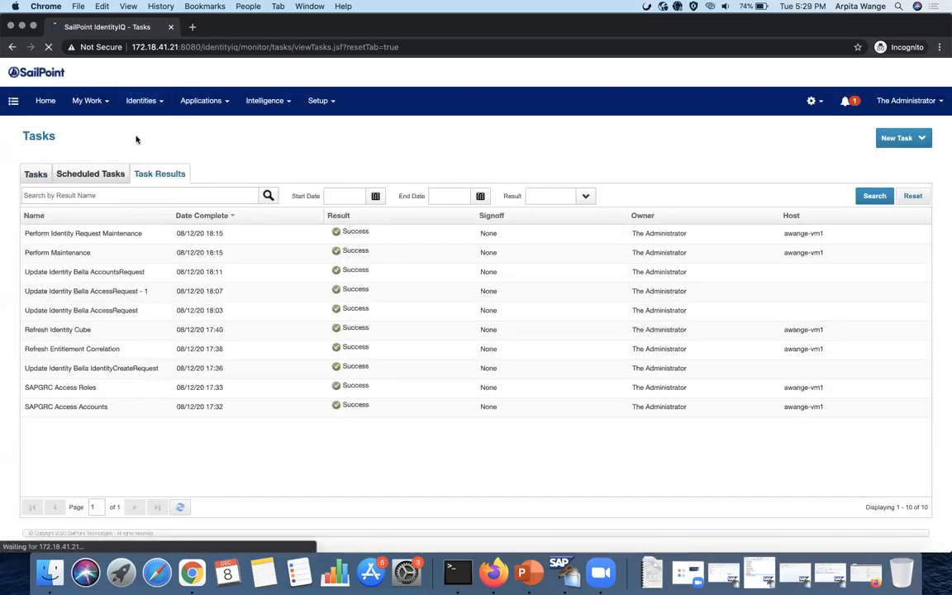
- Look up the user in Identity Warehouse and expand their SAPGRCAccessManagement account details
text(ma)
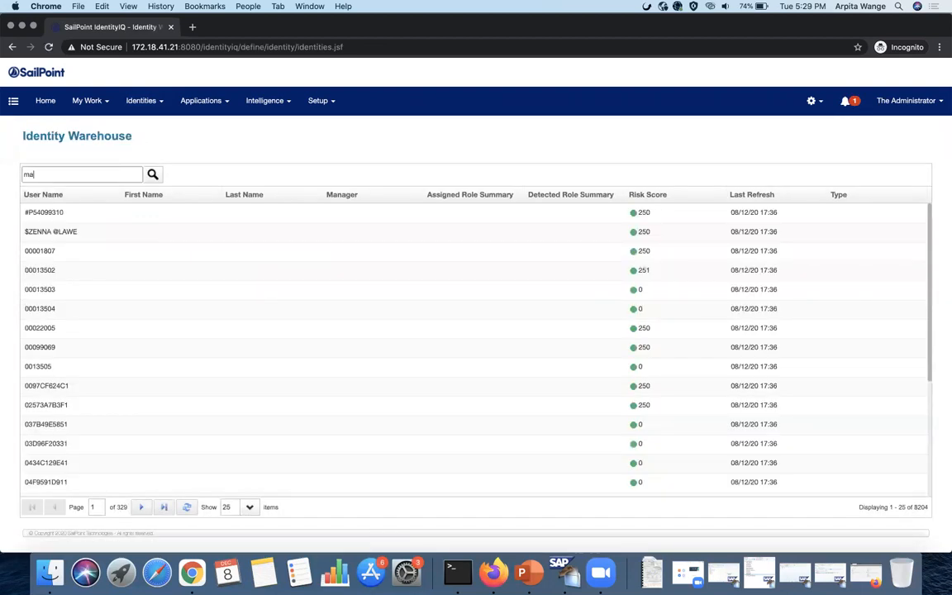
text(rvel)
key(Return)
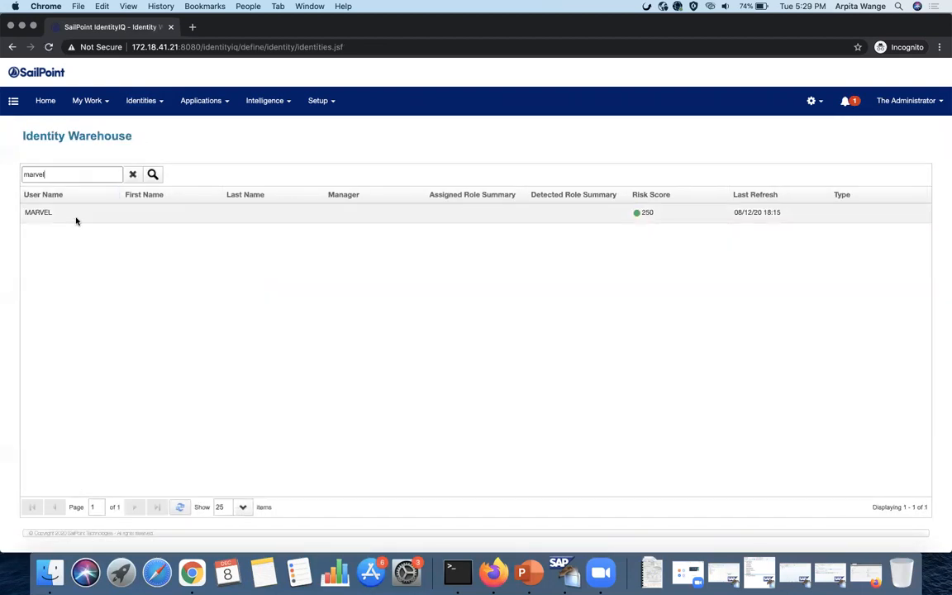
click(76, 216)
click(147, 175)
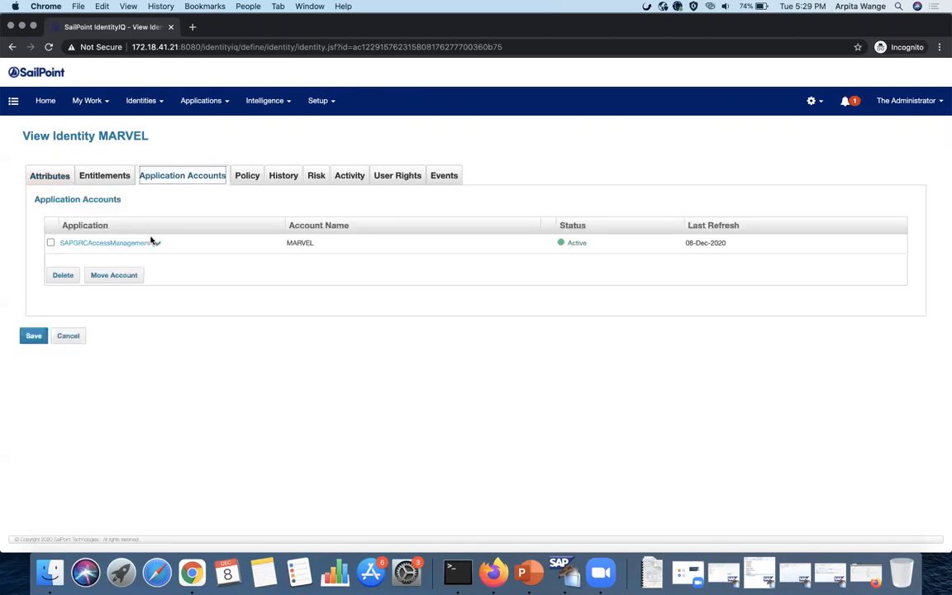
click(154, 244)
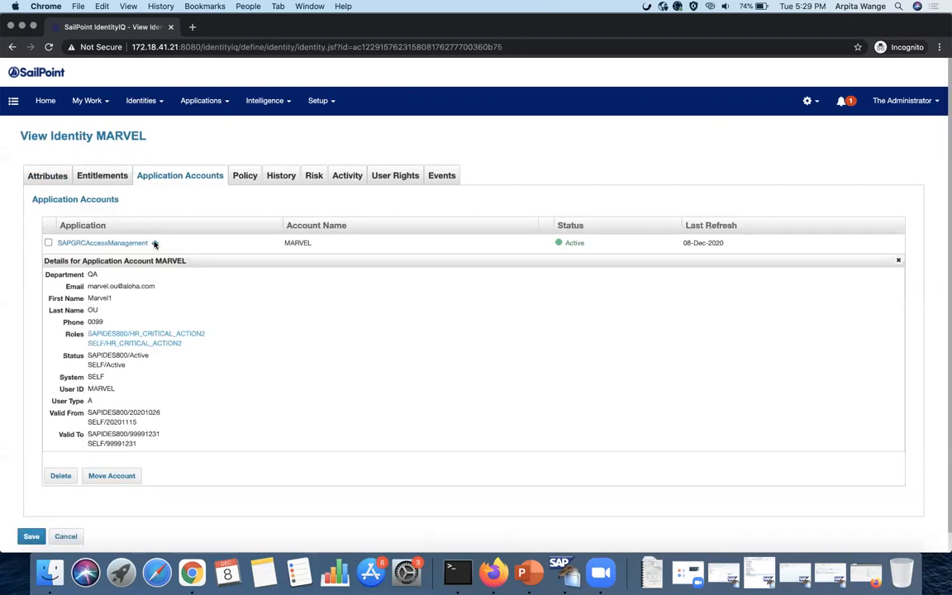
click(45, 100)
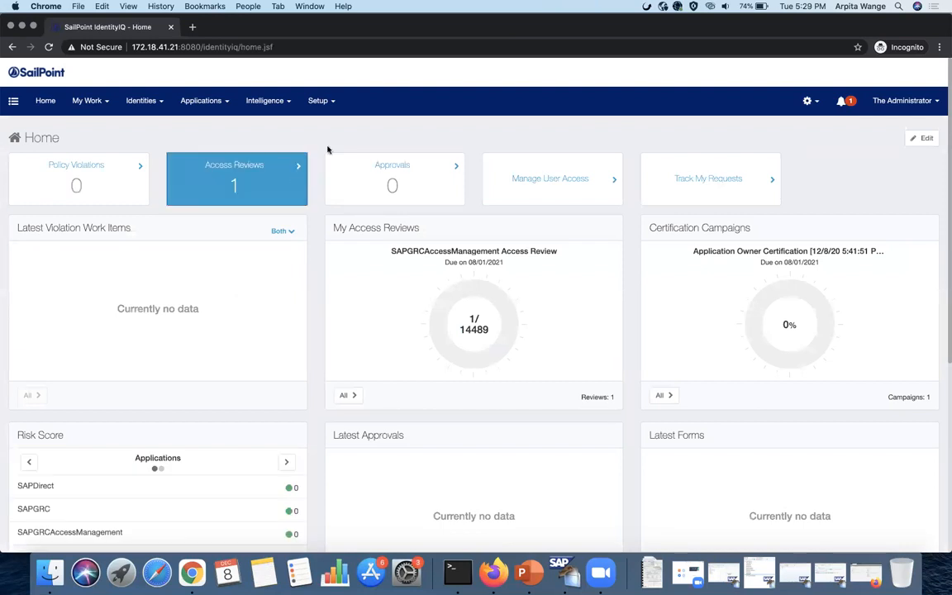
click(320, 102)
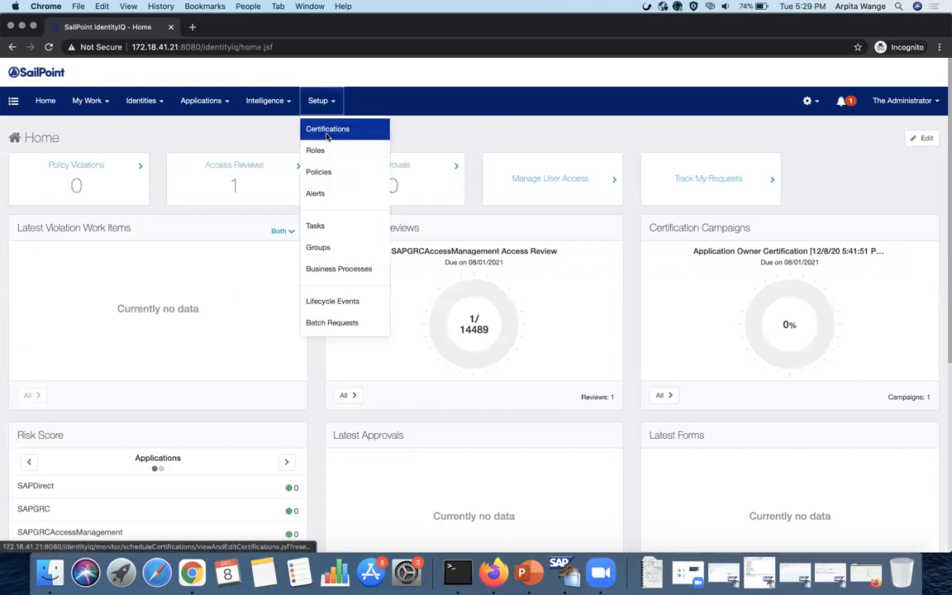
click(328, 132)
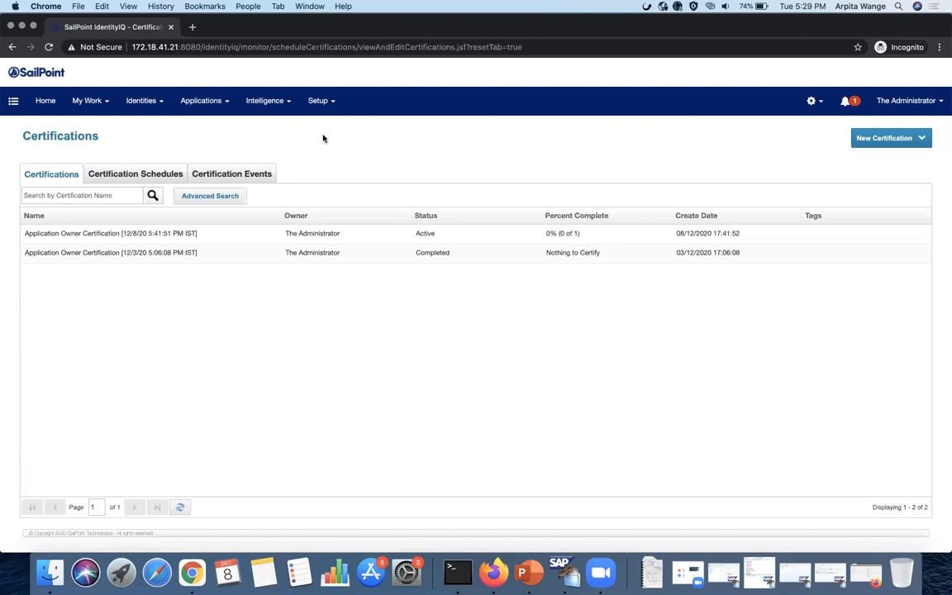
click(211, 237)
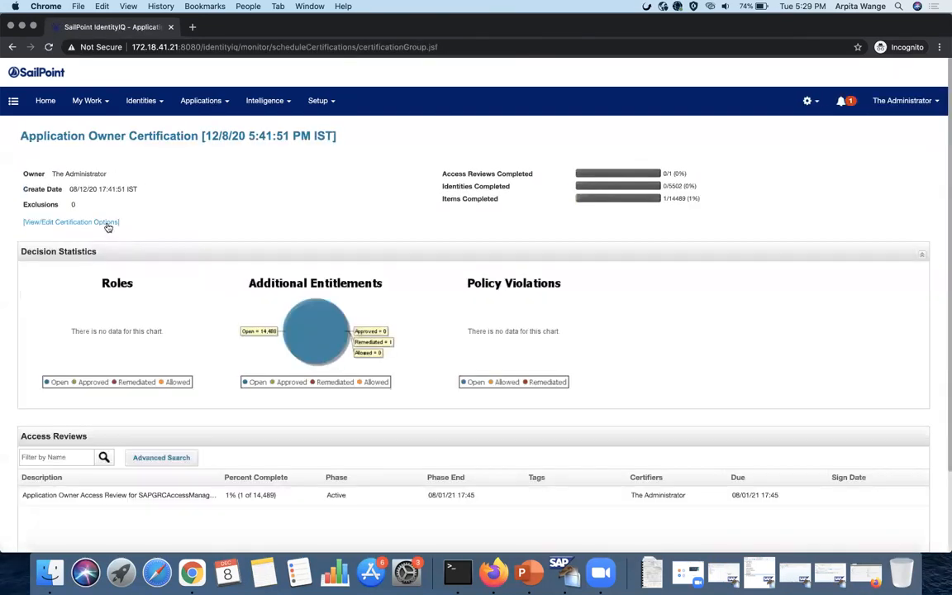
click(108, 224)
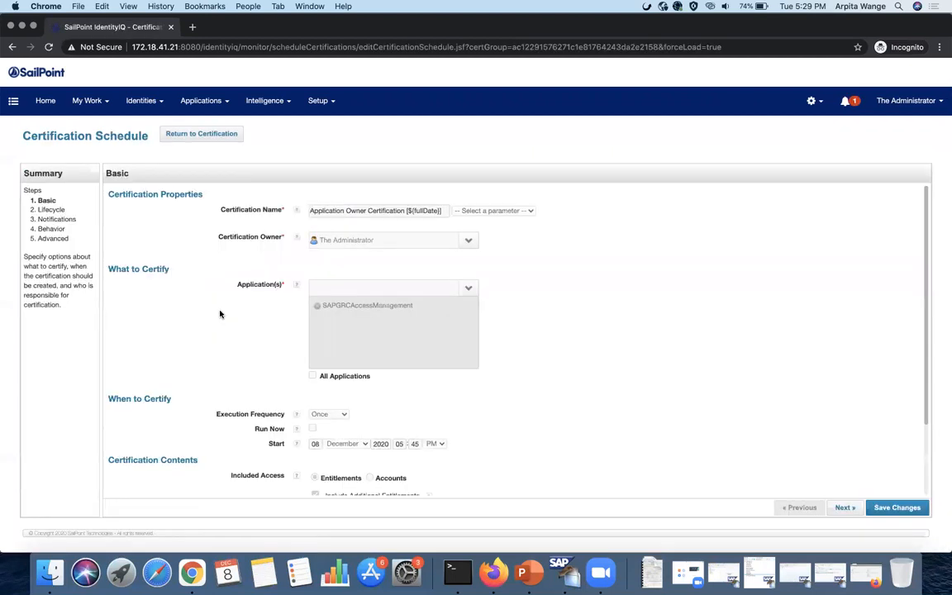
scroll(220, 314, down, 3)
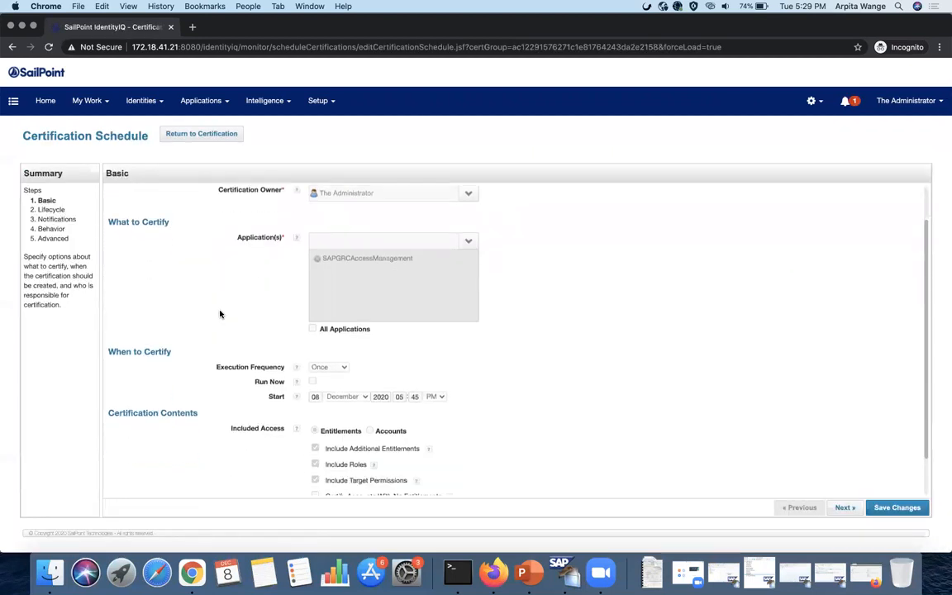
click(843, 507)
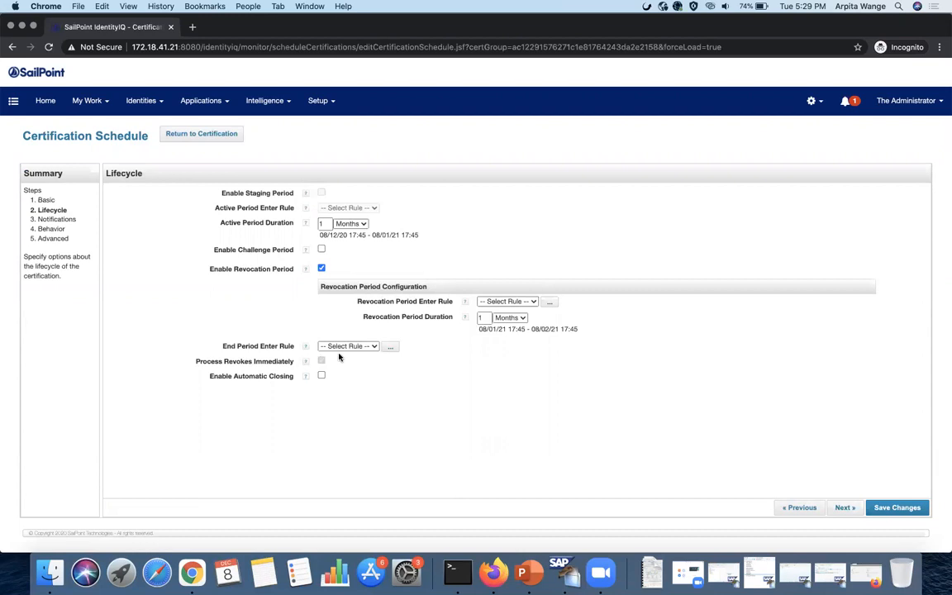
click(55, 106)
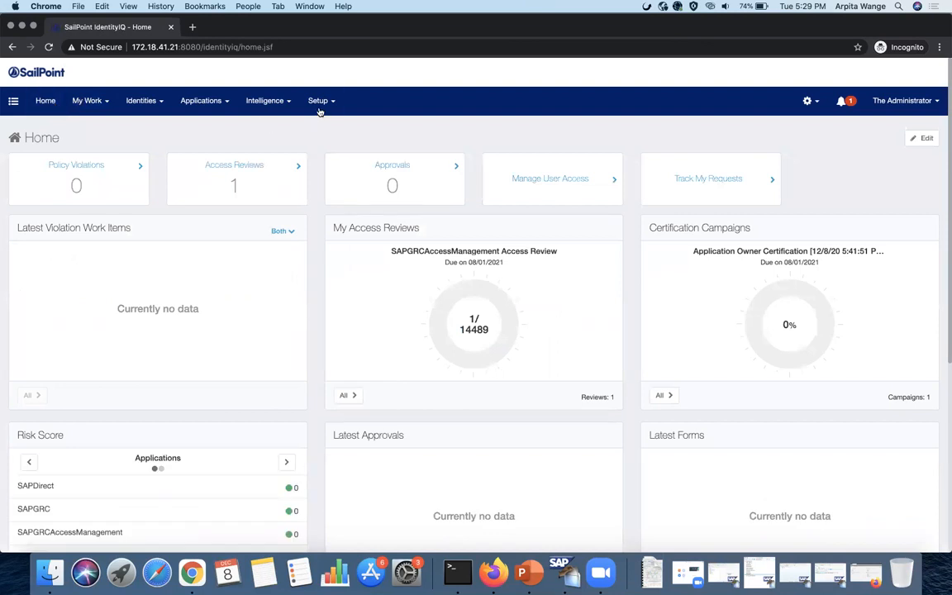
click(319, 104)
- Find the 'perform' tasks and execute Perform Maintenance in the background
click(340, 226)
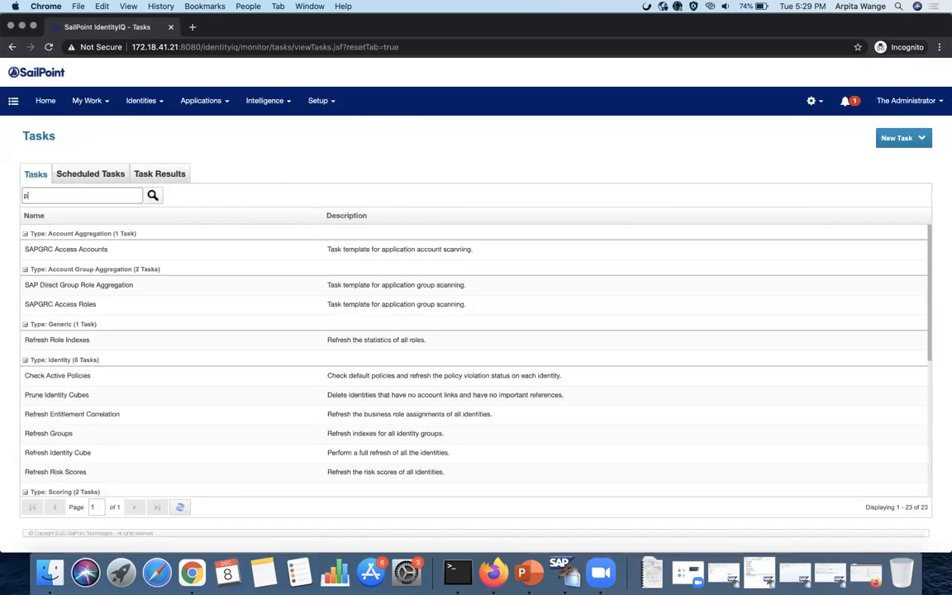
text(perfomr)
key(Return)
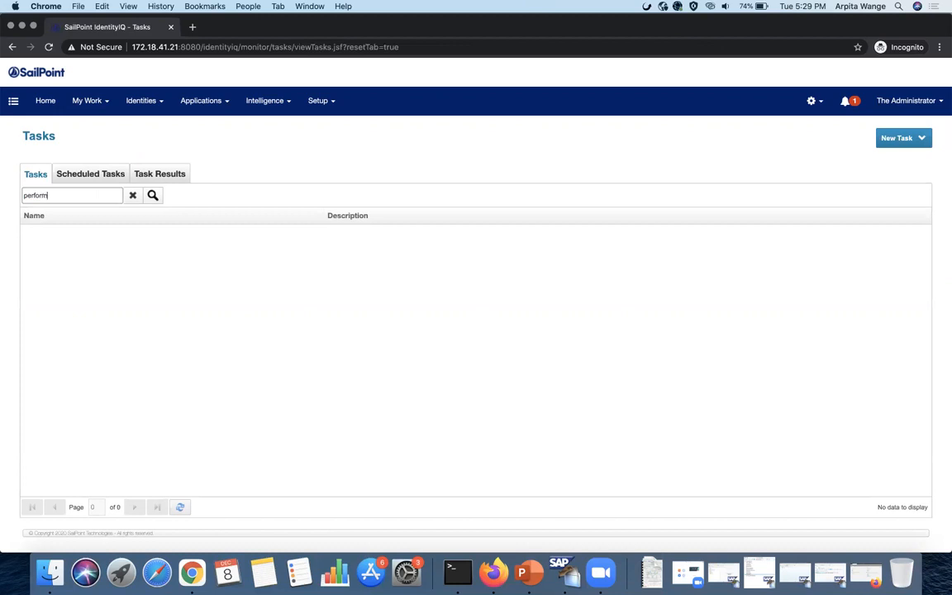
key(Return)
right_click(80, 273)
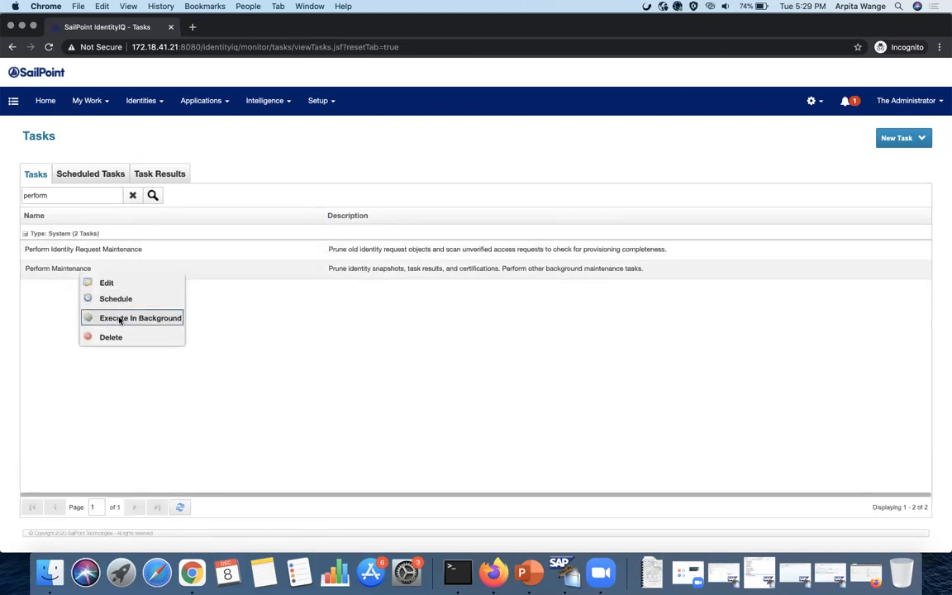
click(120, 319)
click(474, 323)
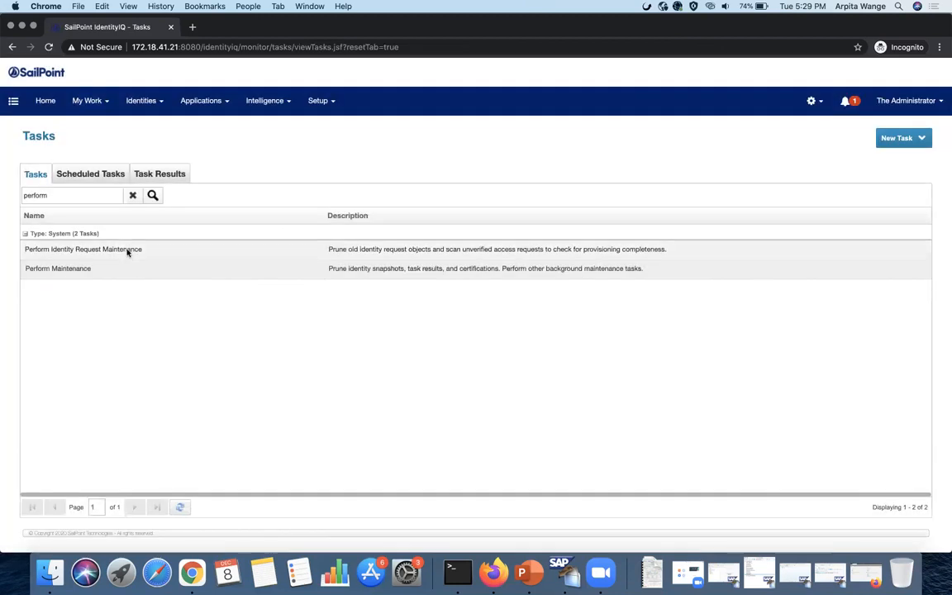
- Execute Perform Identity Request Maintenance in the background, then refresh Task Results to check Success
right_click(128, 252)
click(160, 296)
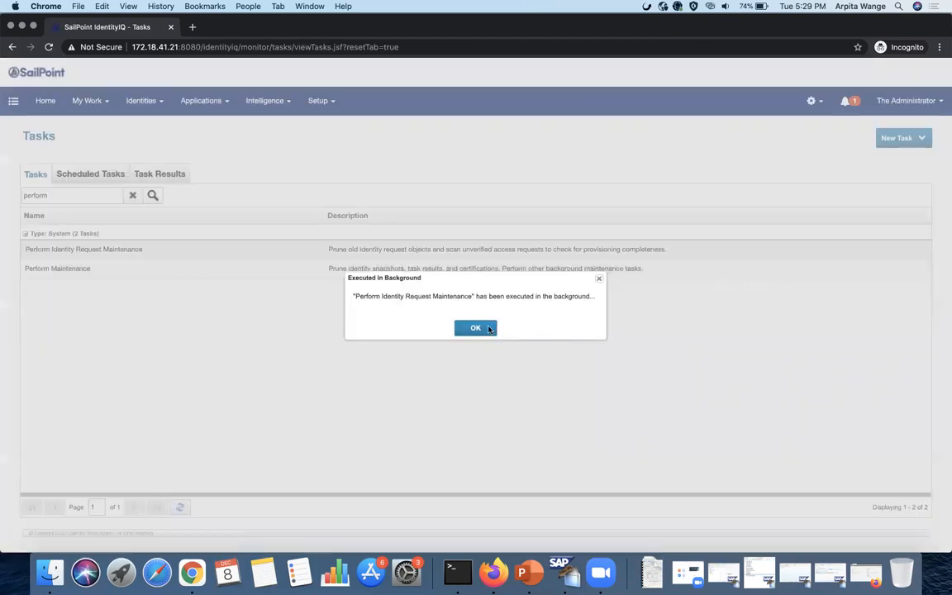
click(476, 328)
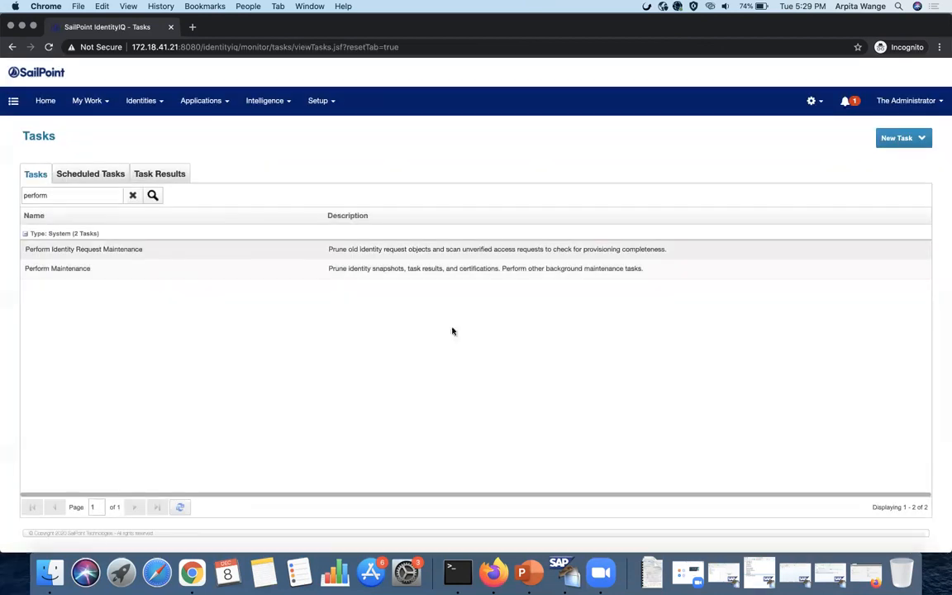
click(176, 172)
click(183, 508)
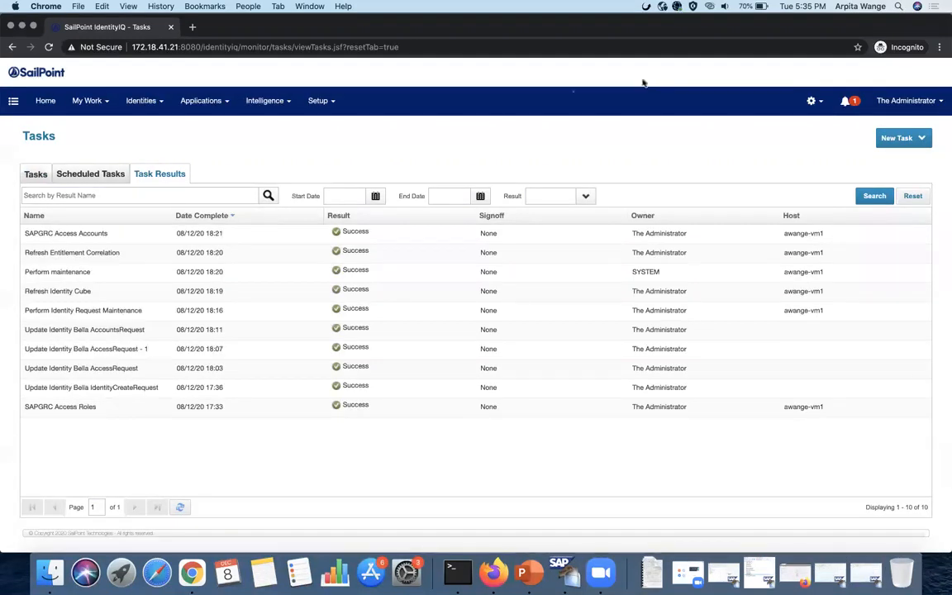
- Open the user's identity, expand the GRC account, and confirm only SELF/HR_CRITICAL_ACTION2 remains in Entitlements
click(140, 100)
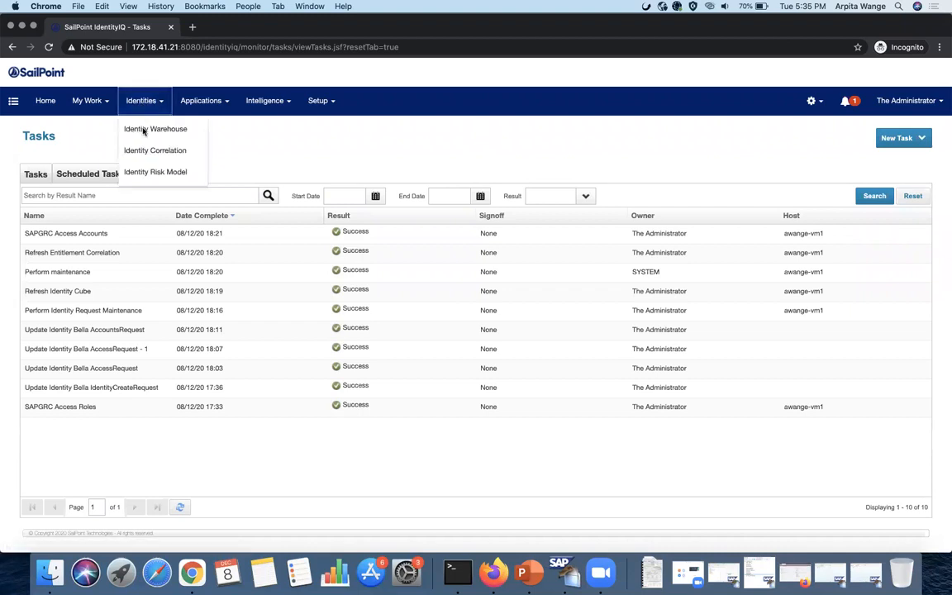
click(156, 132)
click(102, 179)
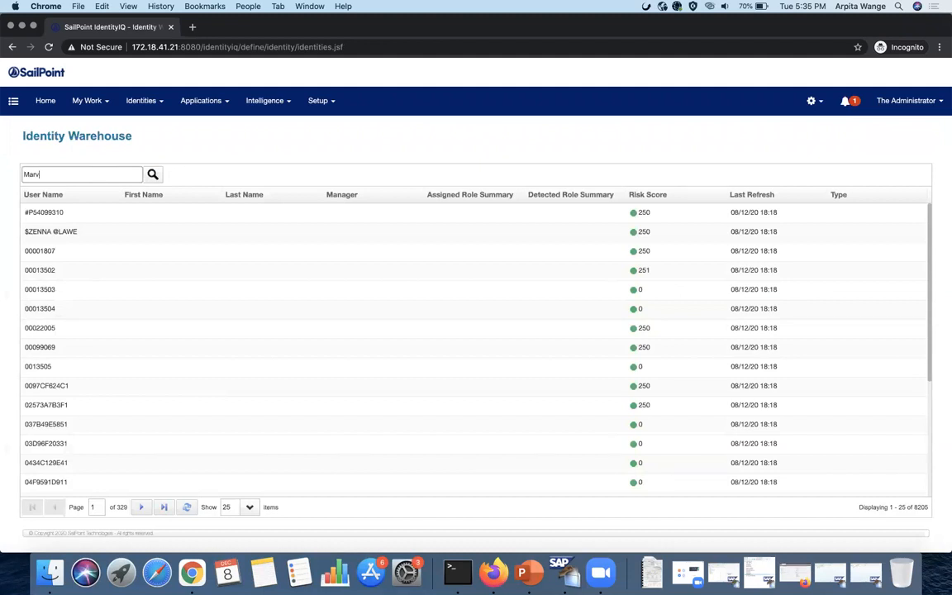
key(Return)
click(87, 215)
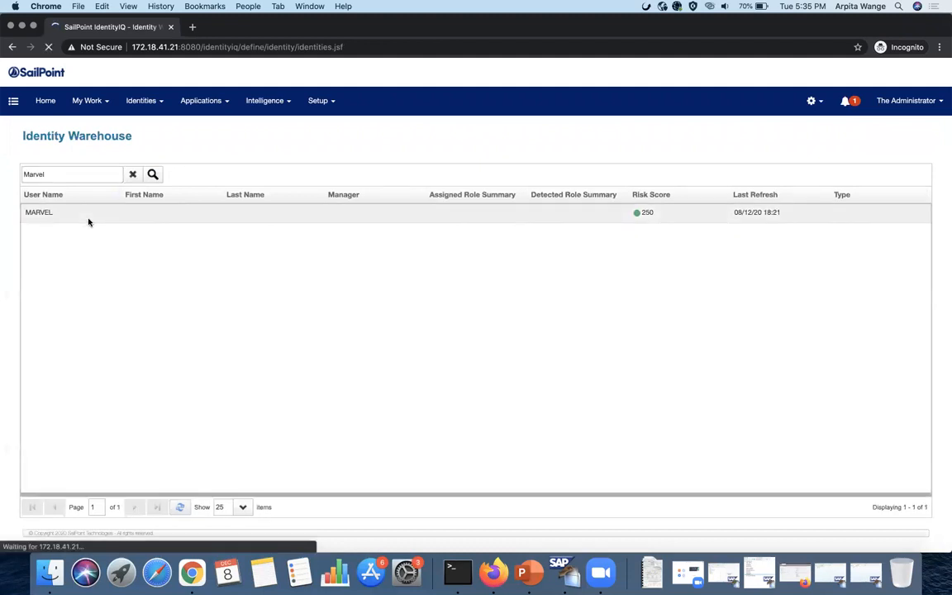
click(181, 177)
click(157, 243)
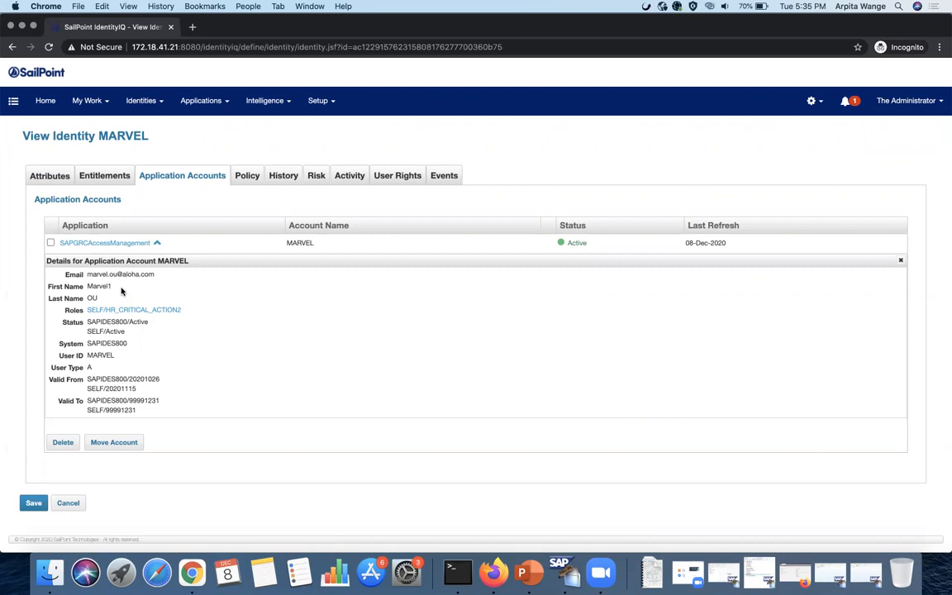
click(119, 181)
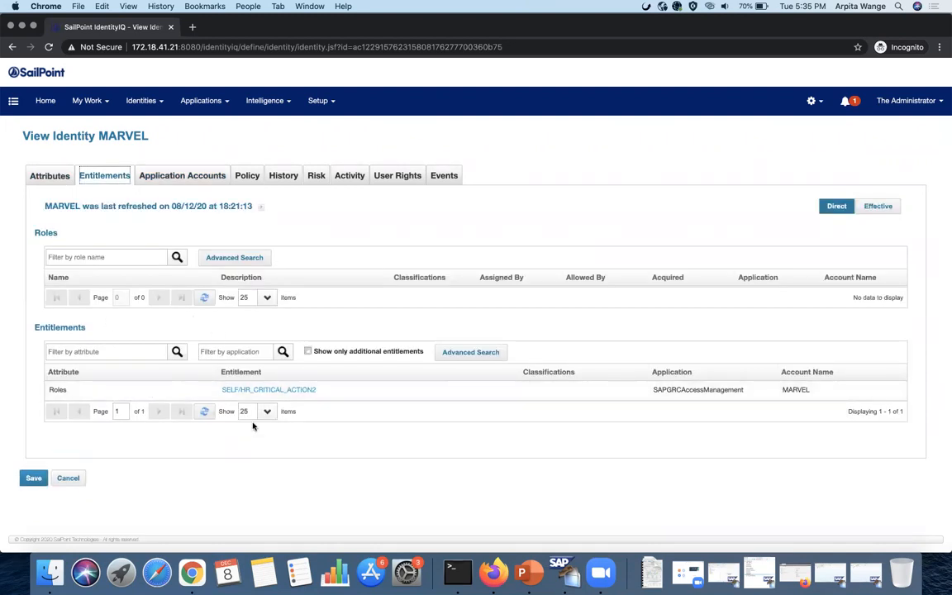
click(868, 576)
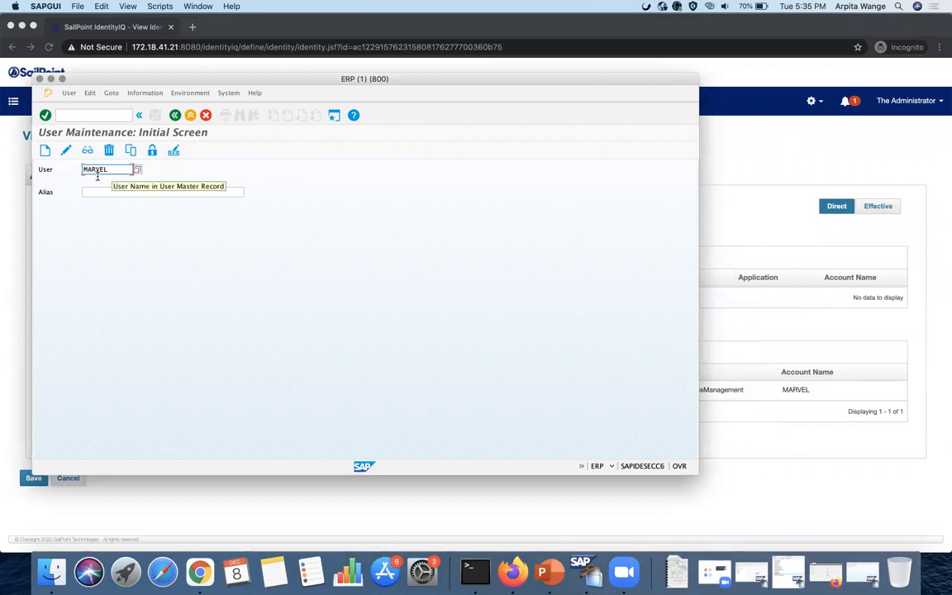
- Display the user's Roles tab in SAP GUI, confirm it is empty, then log off
click(89, 151)
click(88, 150)
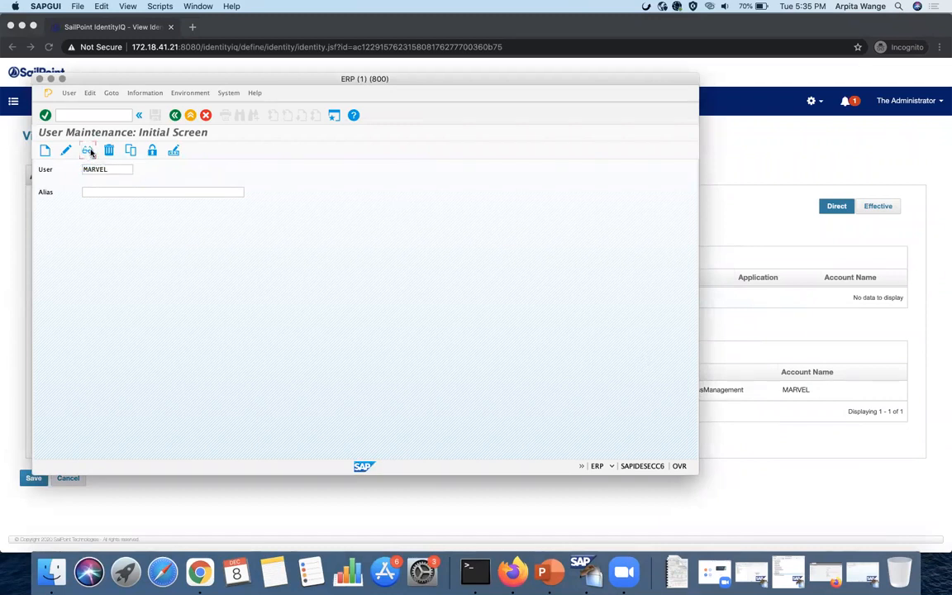
click(376, 205)
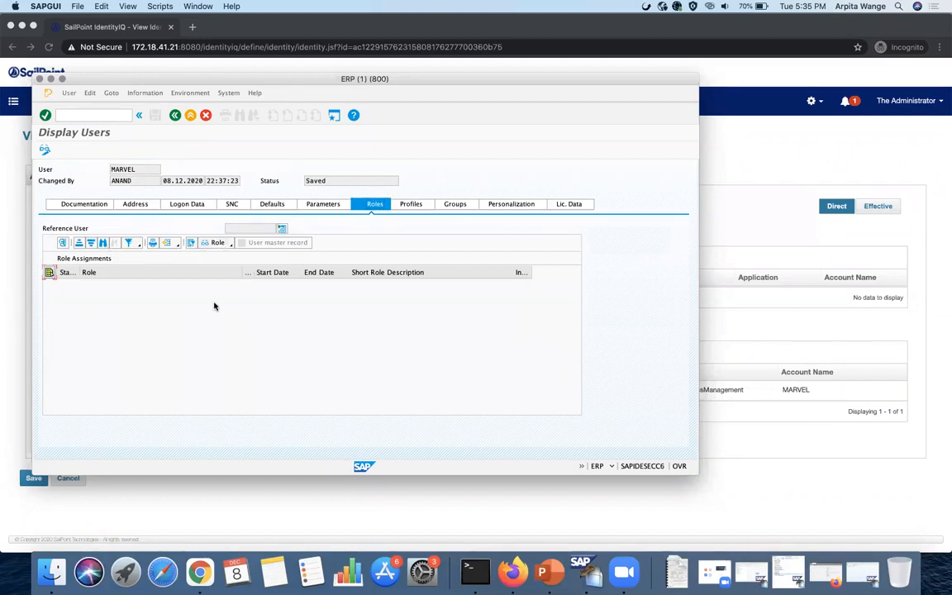
click(41, 81)
click(133, 183)
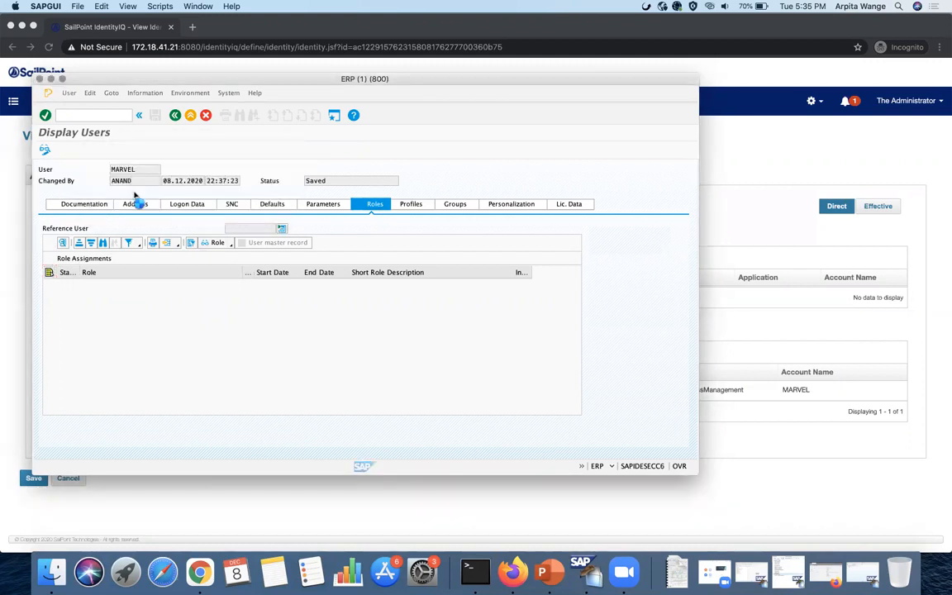